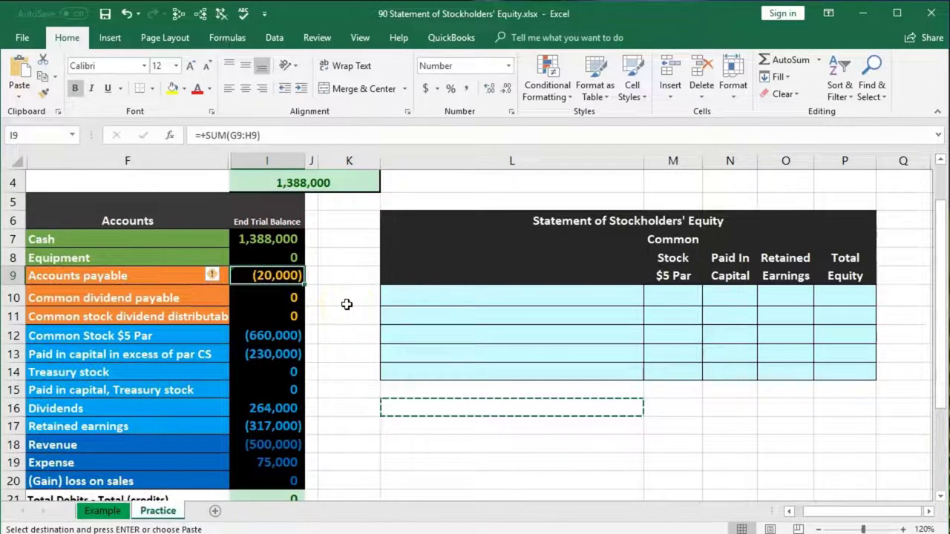
Inspect the formulas behind the Total Debits - Total (credits) and Net Income cells of the ending trial balance
scroll(346, 303, "down", 1)
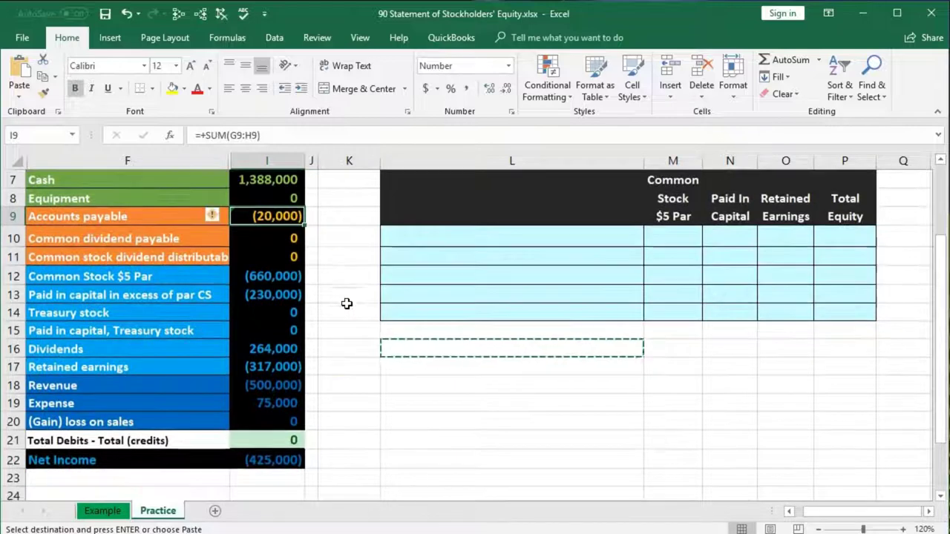
left_click(279, 434)
key("alt+equal")
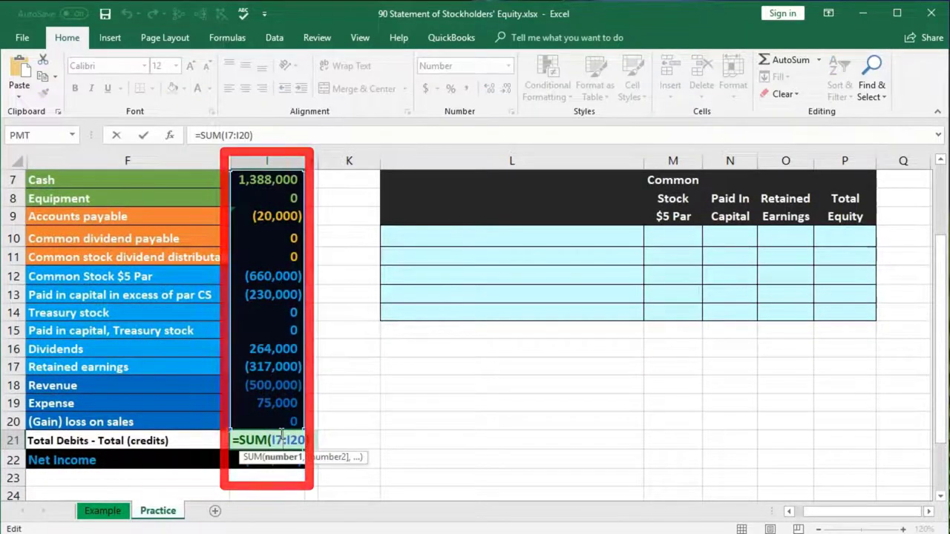
key("Return")
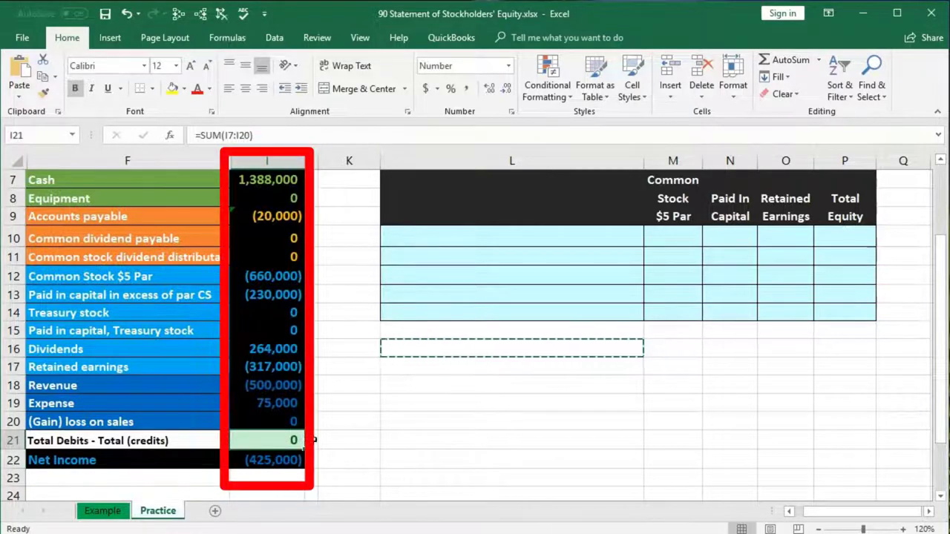
double_click(283, 460)
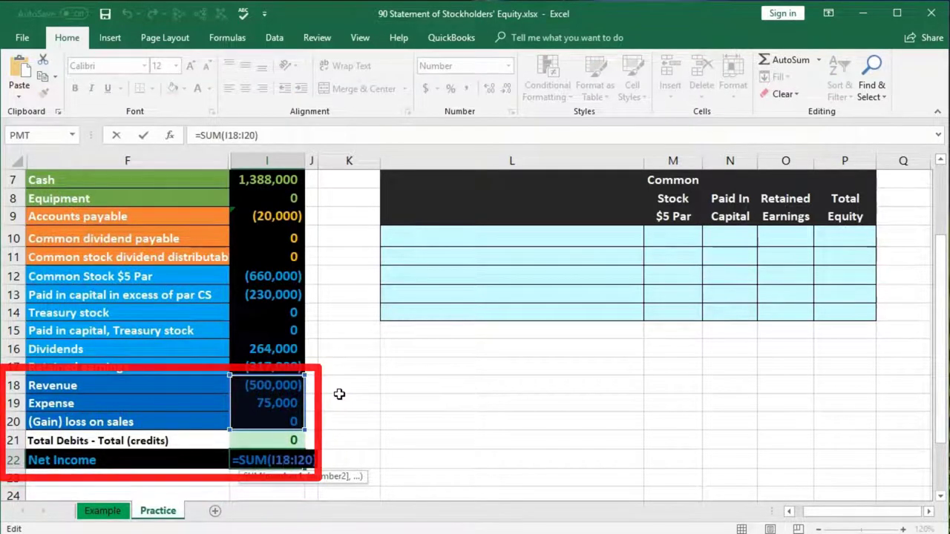
key("Return")
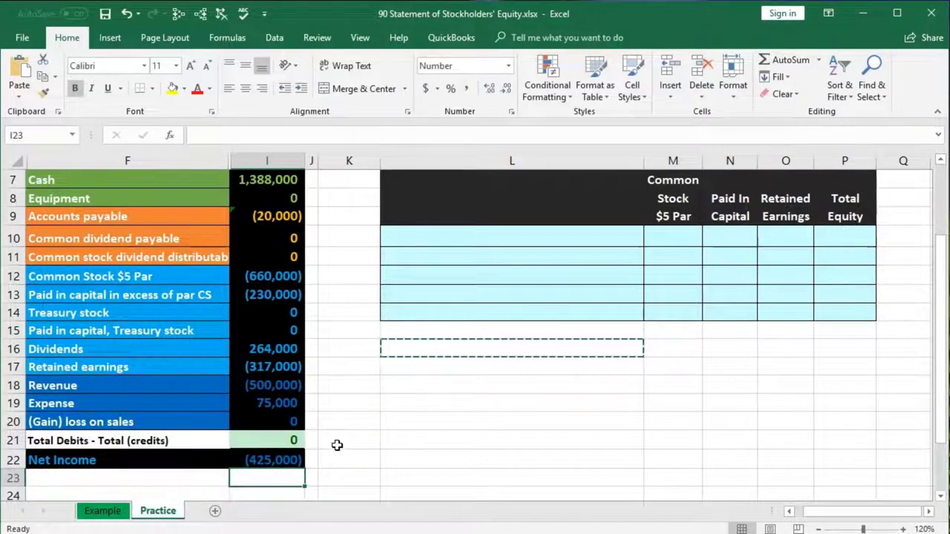
Examine the trial balance's equity section, comparing the Common Stock and Paid in capital balances with the Dividends through (Gain) loss on sales rows
scroll(337, 445, "up", 1)
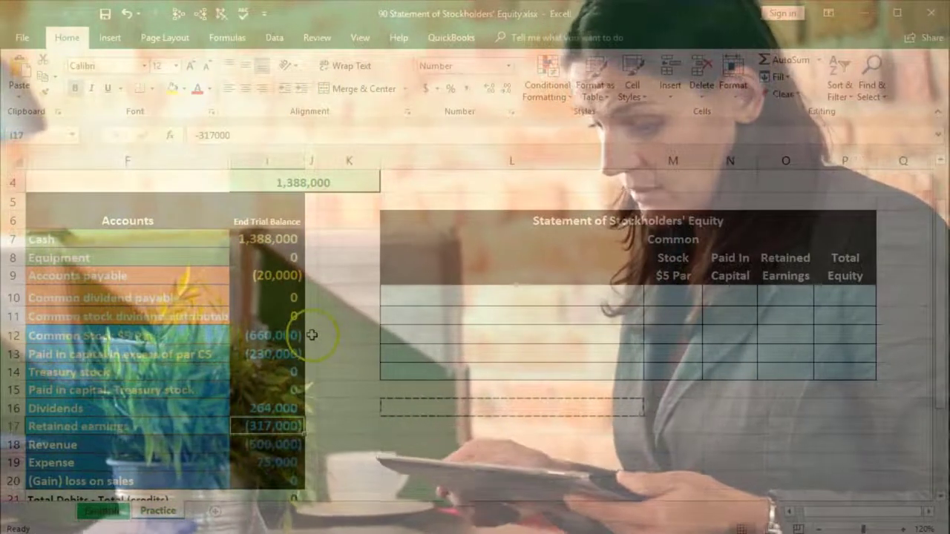
left_click_drag(312, 335, 313, 433)
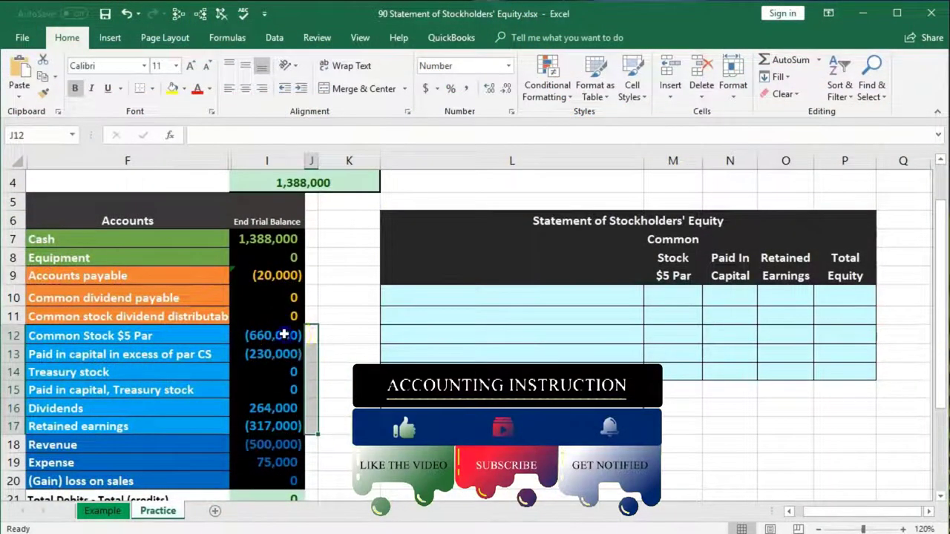
left_click_drag(284, 335, 284, 346)
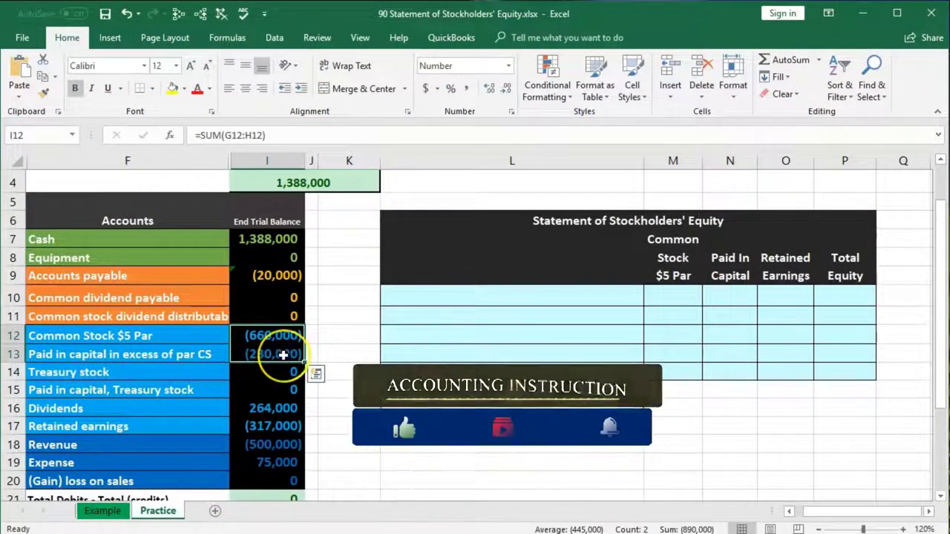
scroll(283, 351, "down", 1)
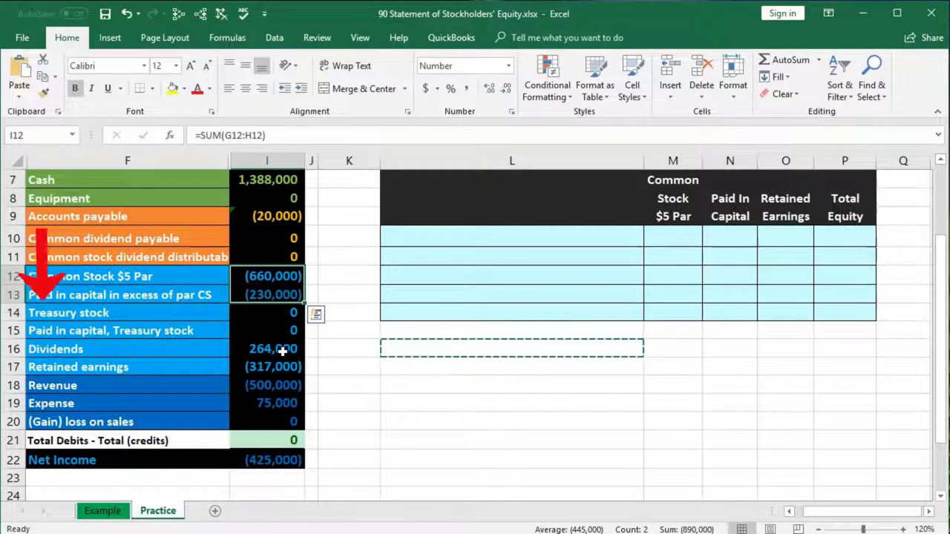
left_click_drag(282, 351, 280, 408)
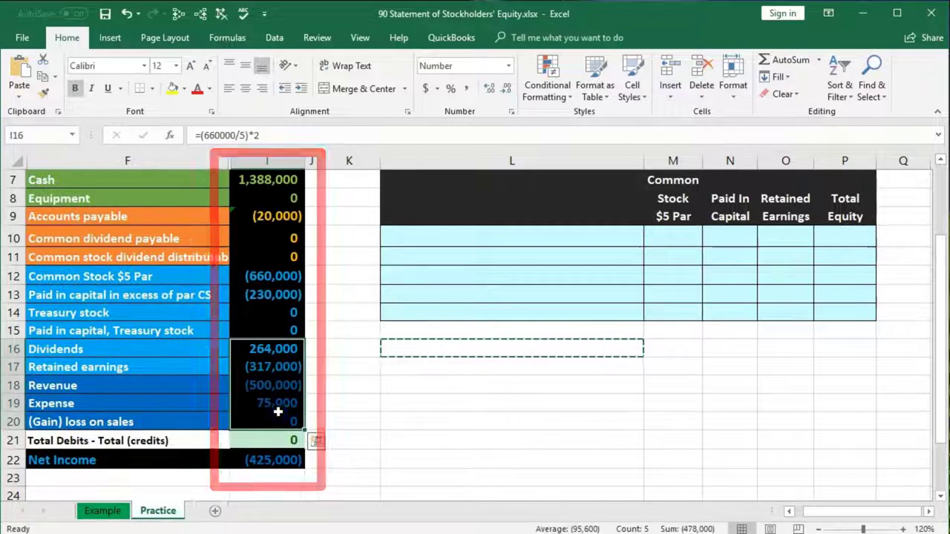
left_click_drag(276, 279, 275, 293)
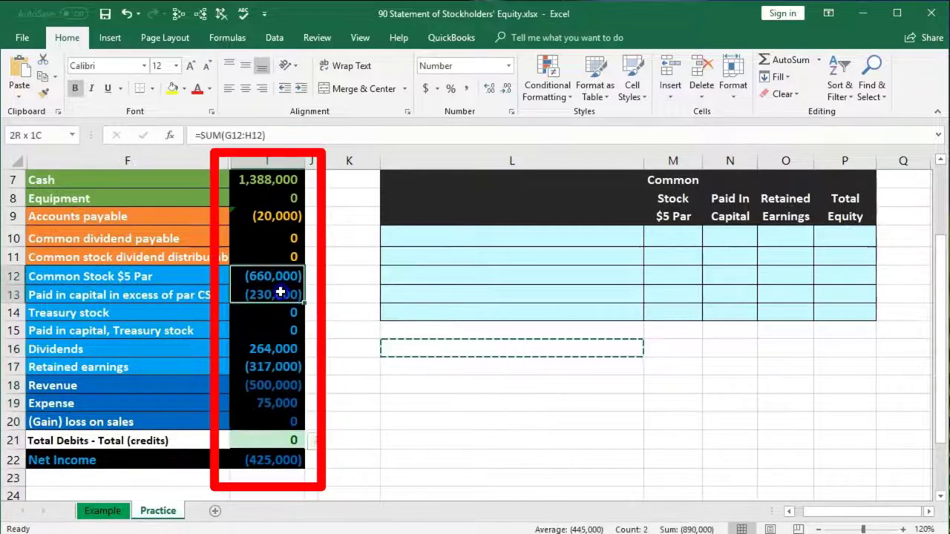
left_click_drag(279, 348, 277, 422)
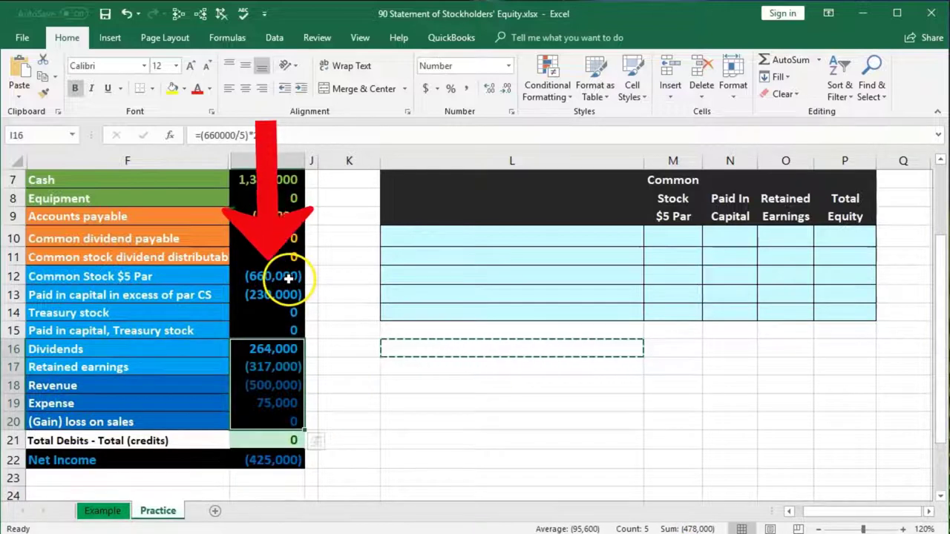
left_click_drag(288, 279, 288, 288)
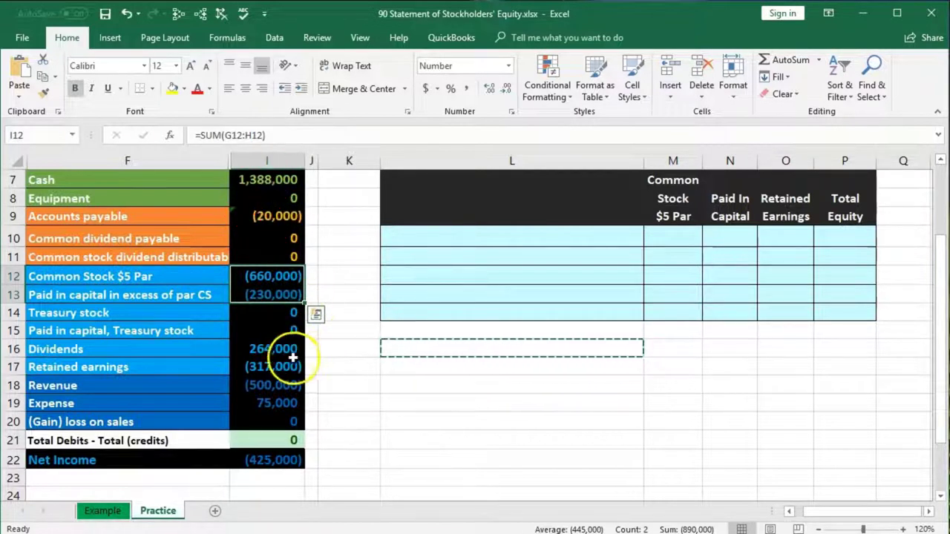
left_click_drag(282, 352, 284, 417)
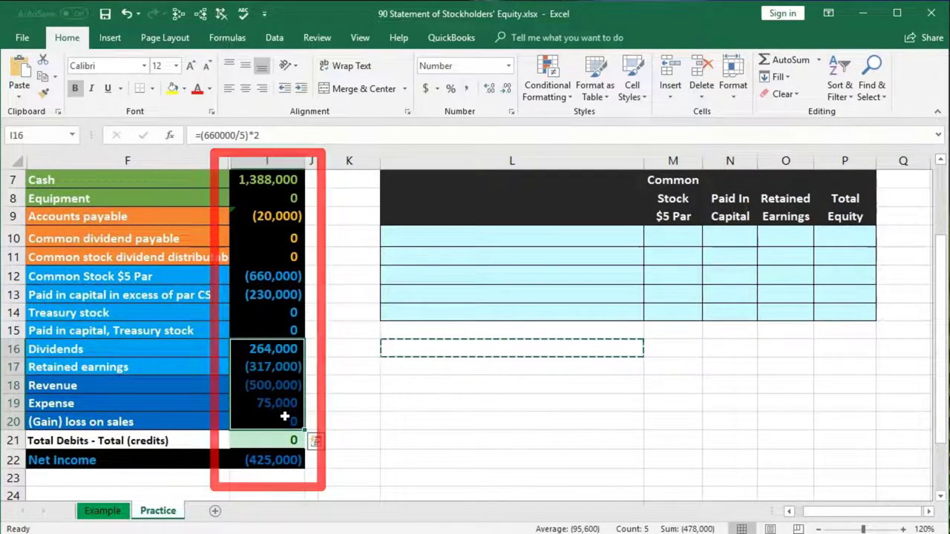
left_click_drag(279, 391, 295, 420)
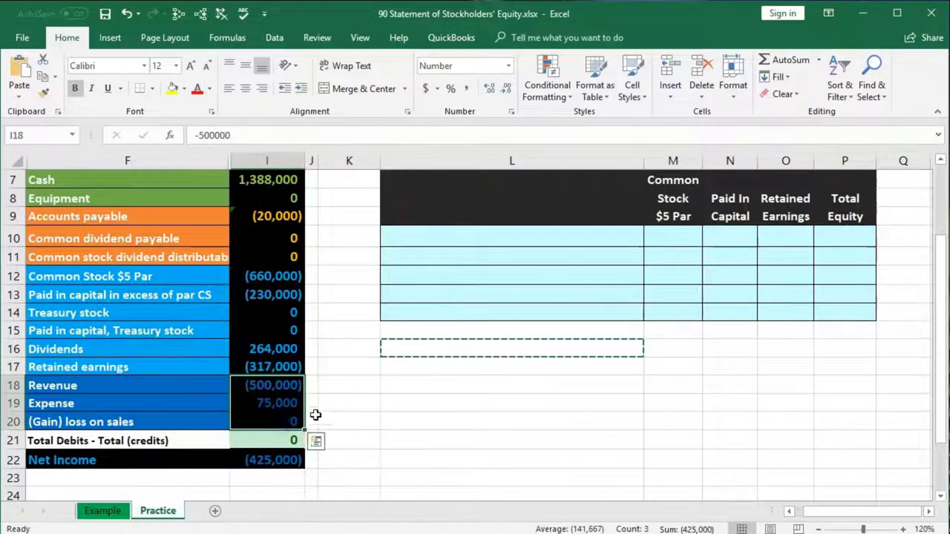
left_click(294, 350)
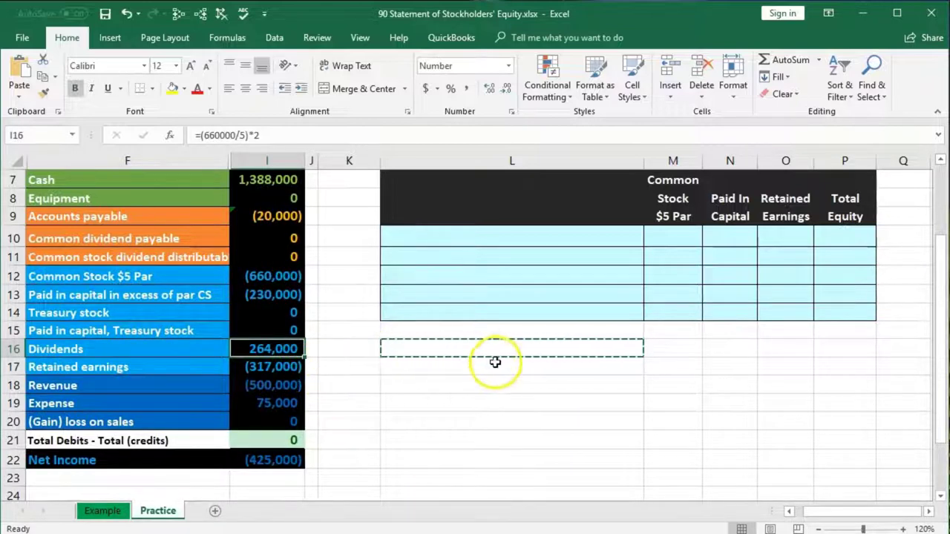
Relate the statement's Retained Earnings column to the Dividends through (Gain) loss on sales balances, and check the sum of all equity balances in I12:I20
scroll(507, 383, "up", 1)
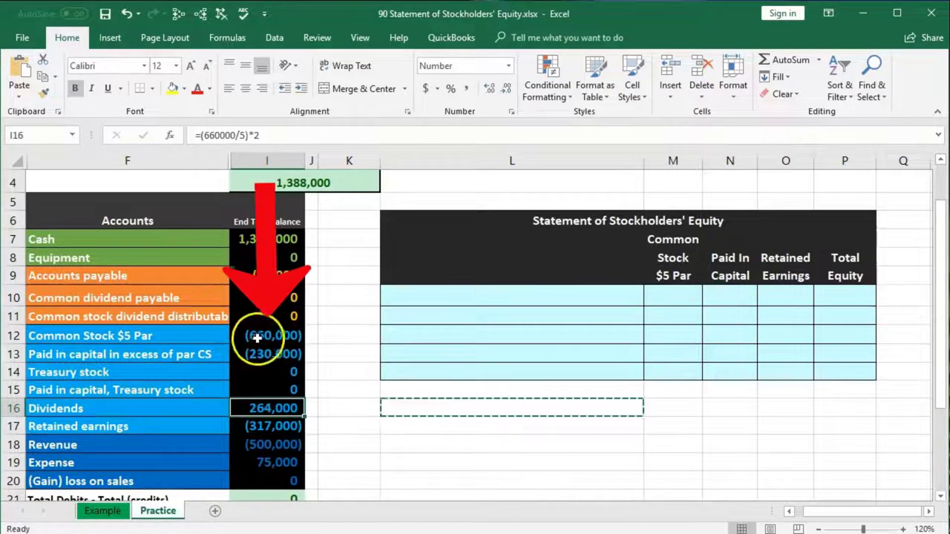
left_click_drag(257, 337, 256, 348)
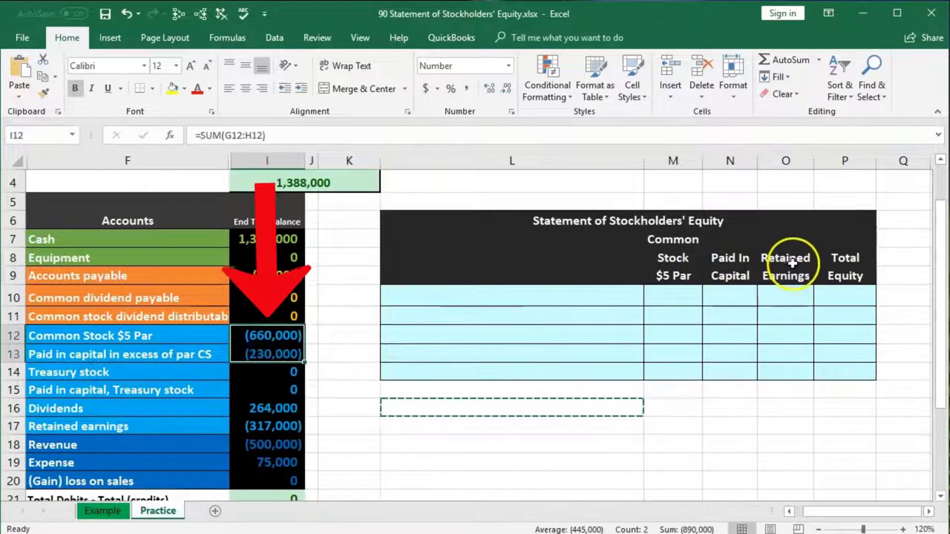
mouse_move(793, 261)
left_mouse_down()
mouse_move(785, 258)
mouse_move(788, 279)
left_mouse_up()
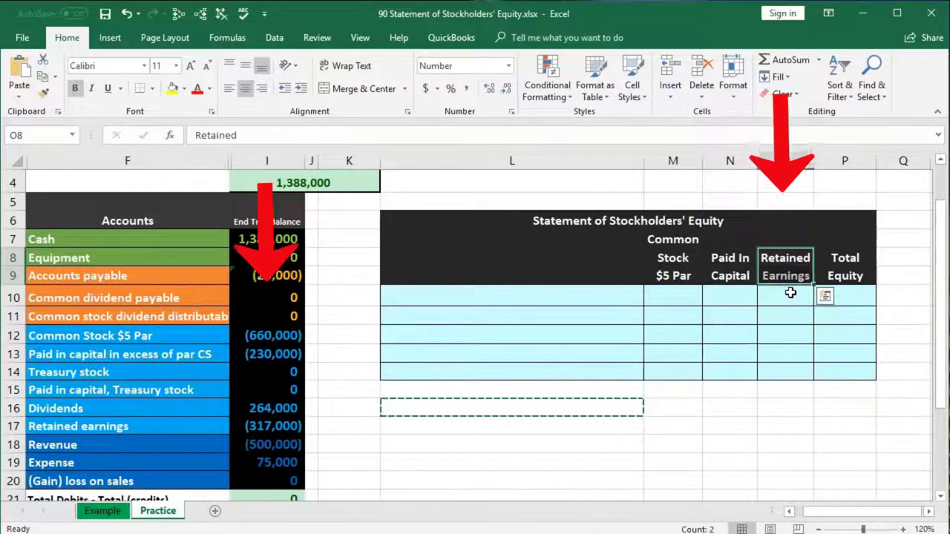
scroll(482, 394, "down", 1)
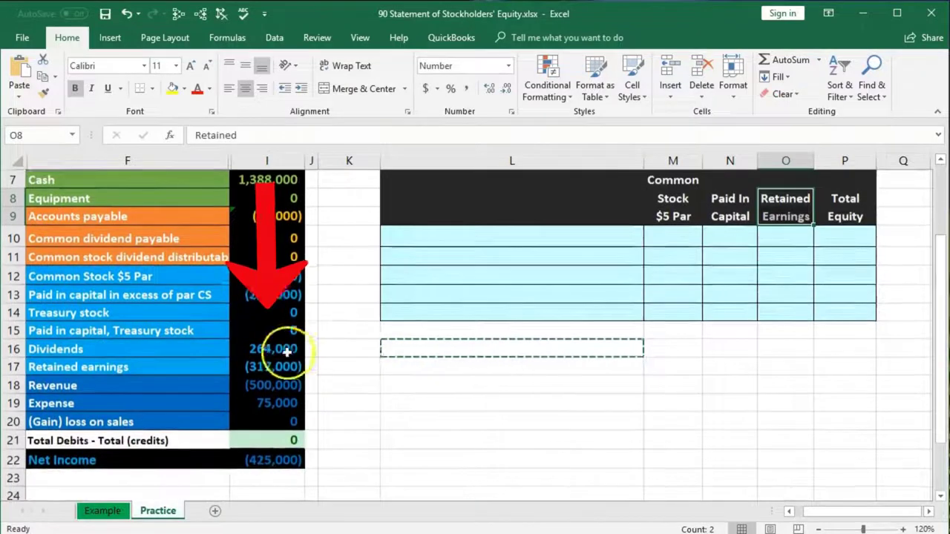
left_click_drag(283, 348, 281, 412)
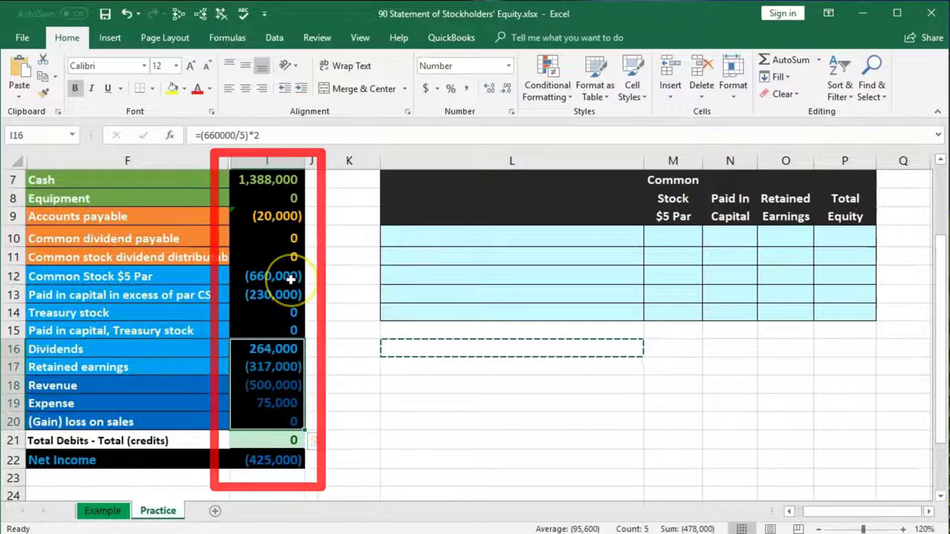
left_click_drag(290, 277, 289, 421)
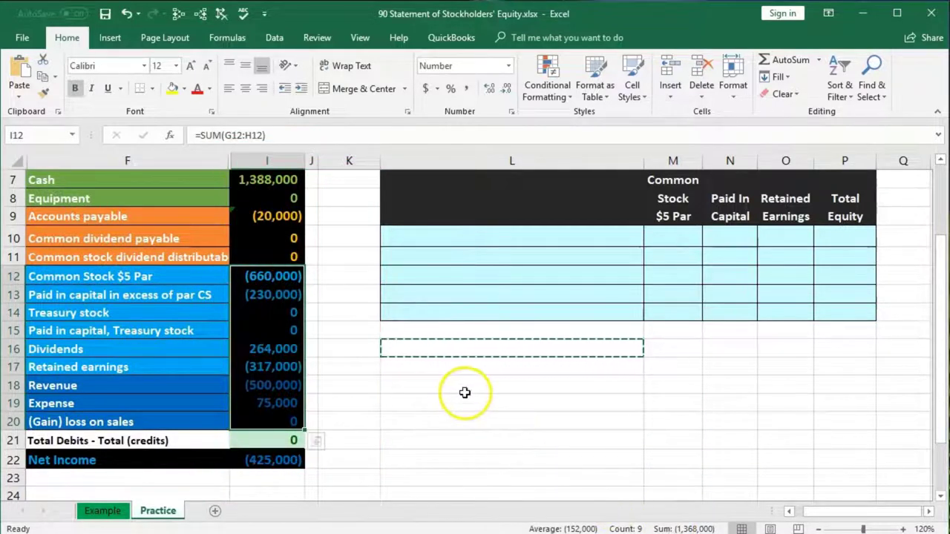
Match the Common Stock, Paid In Capital, Retained Earnings and Total Equity columns of the statement to the corresponding trial balance accounts
scroll(464, 393, "up", 1)
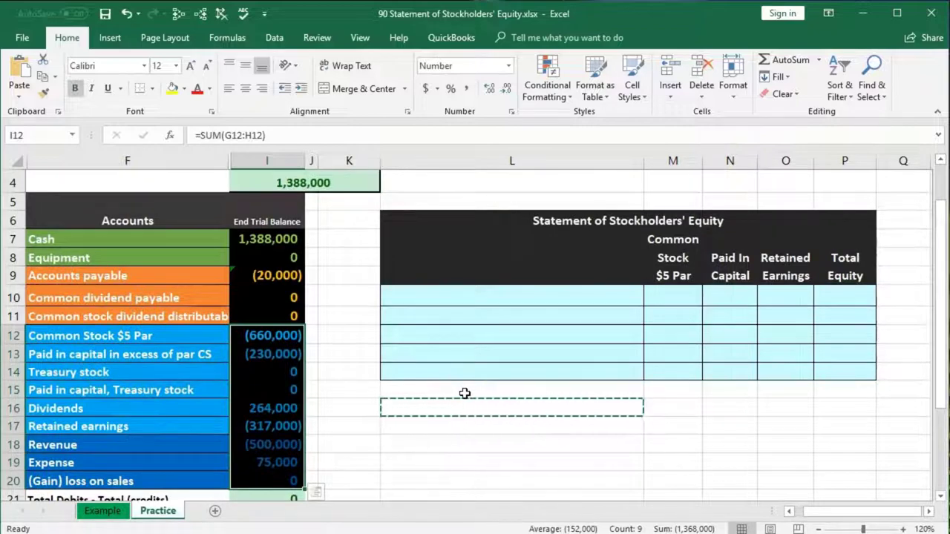
left_click(447, 293)
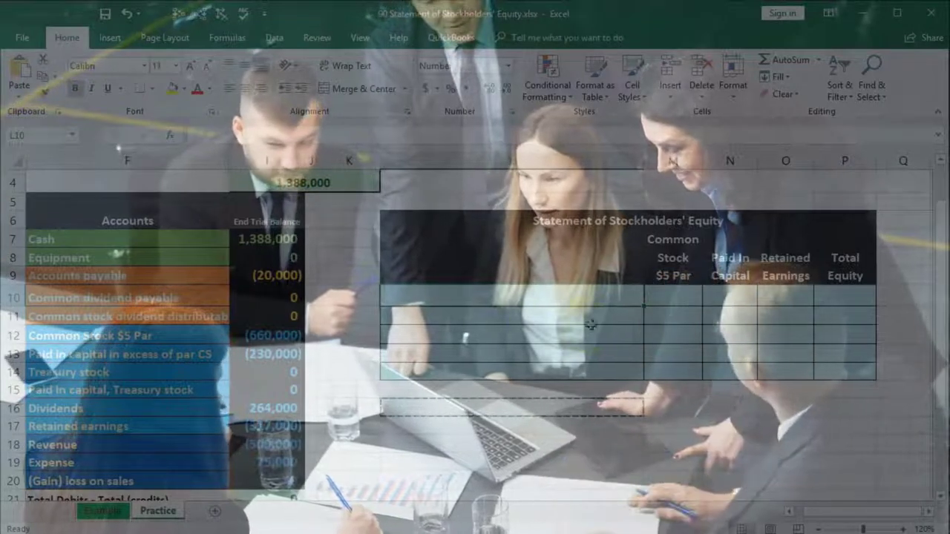
left_click(668, 294)
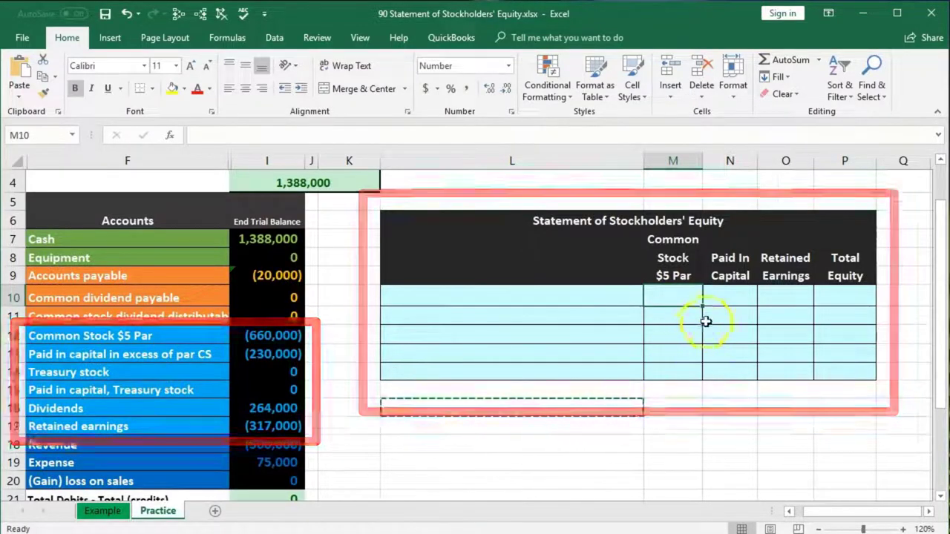
left_click(279, 357)
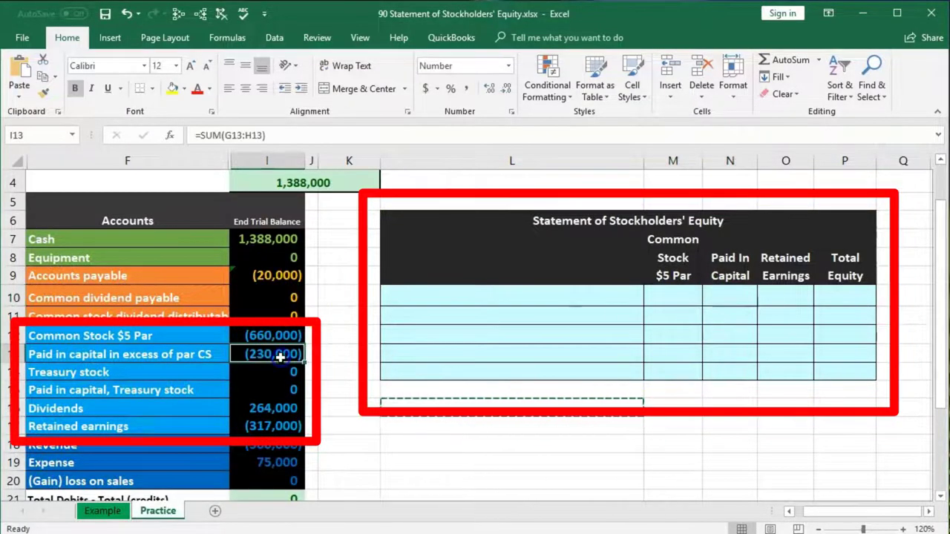
left_click(784, 295)
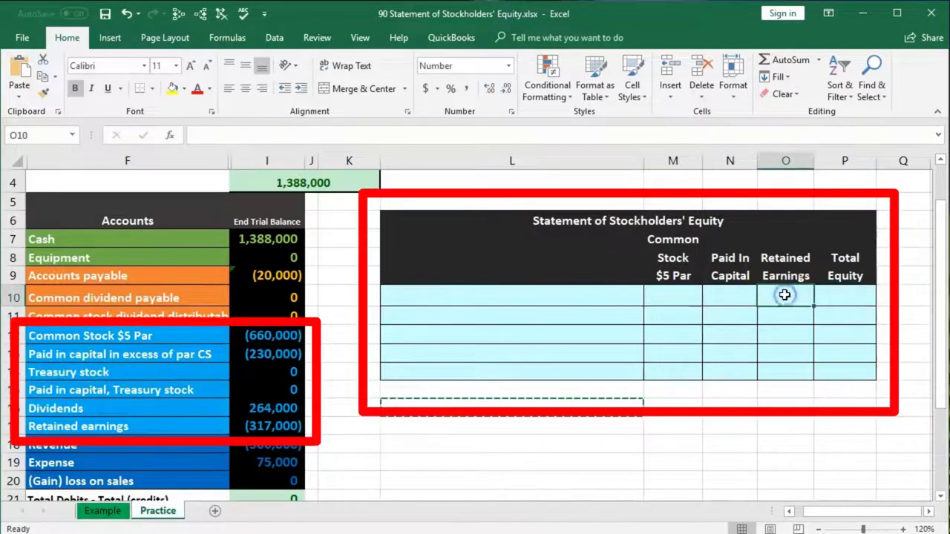
left_click(274, 424)
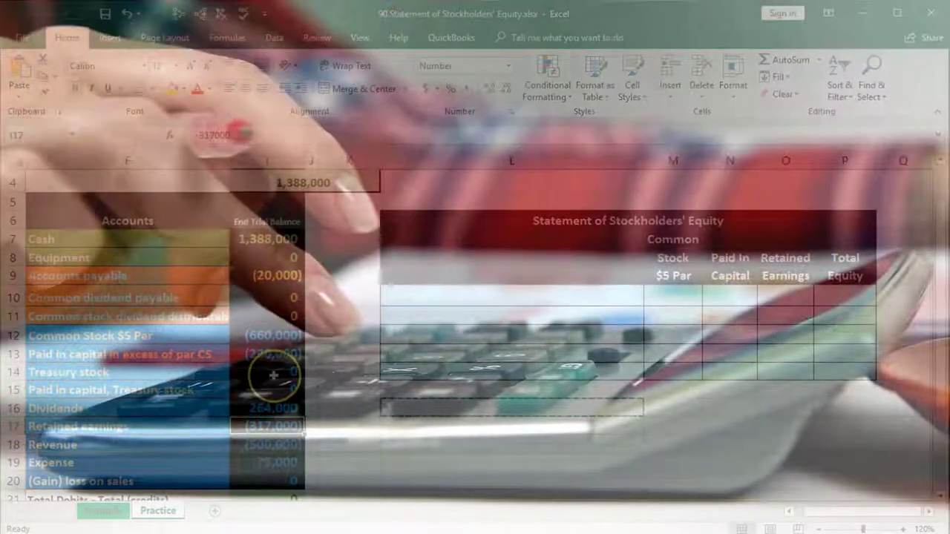
left_click(273, 373)
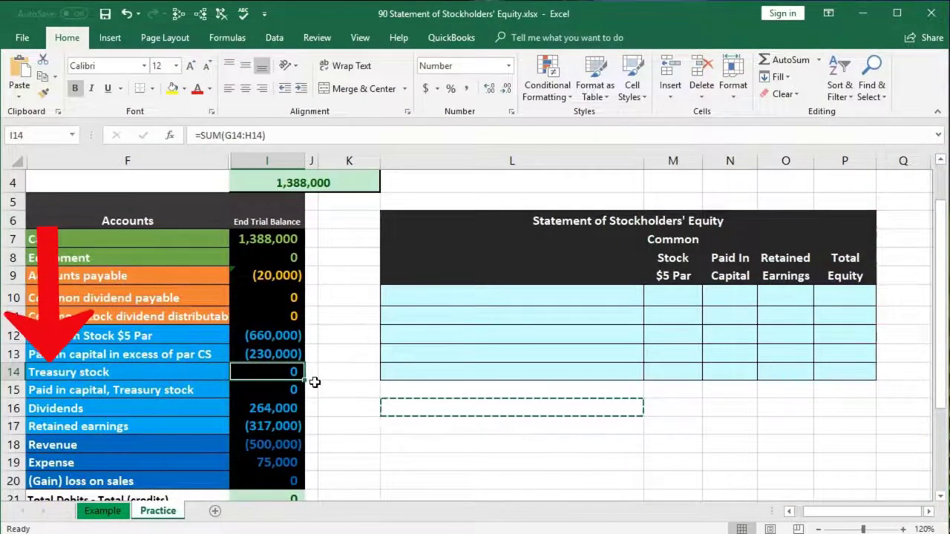
key("Down")
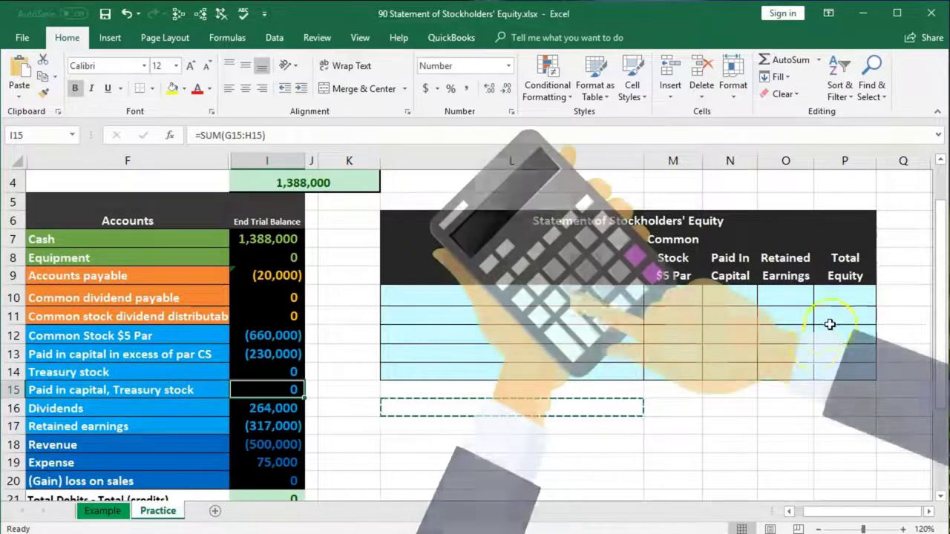
left_click(843, 304)
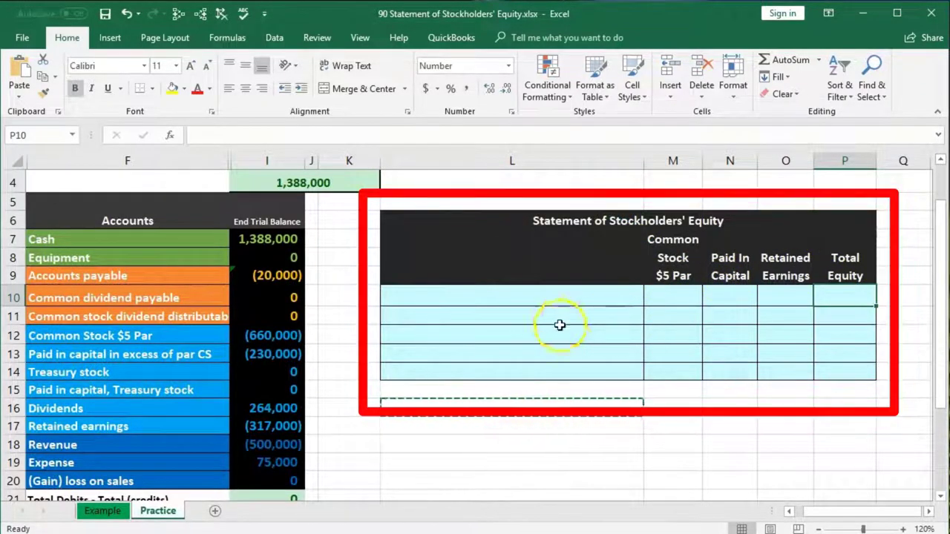
left_click_drag(173, 338, 267, 347)
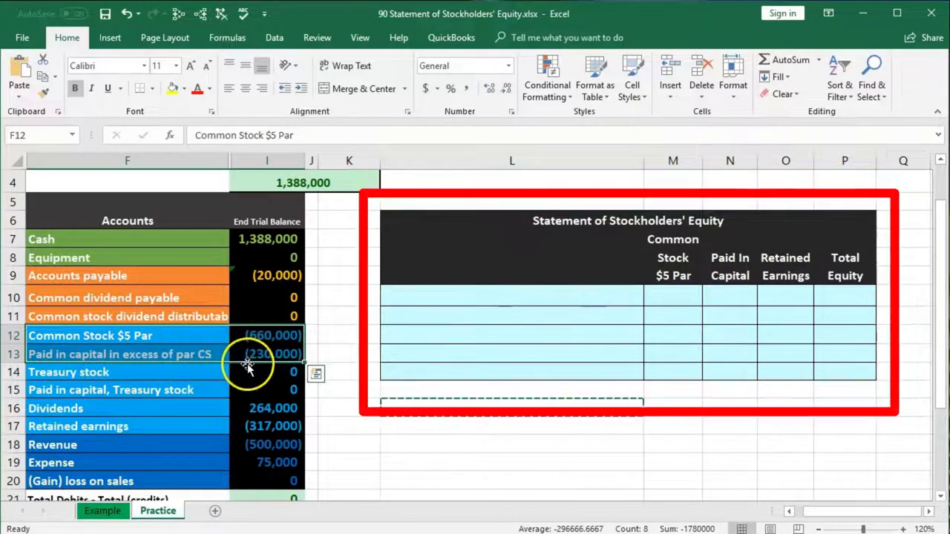
mouse_move(205, 408)
left_mouse_down()
mouse_move(237, 409)
mouse_move(247, 443)
mouse_move(243, 481)
left_mouse_up()
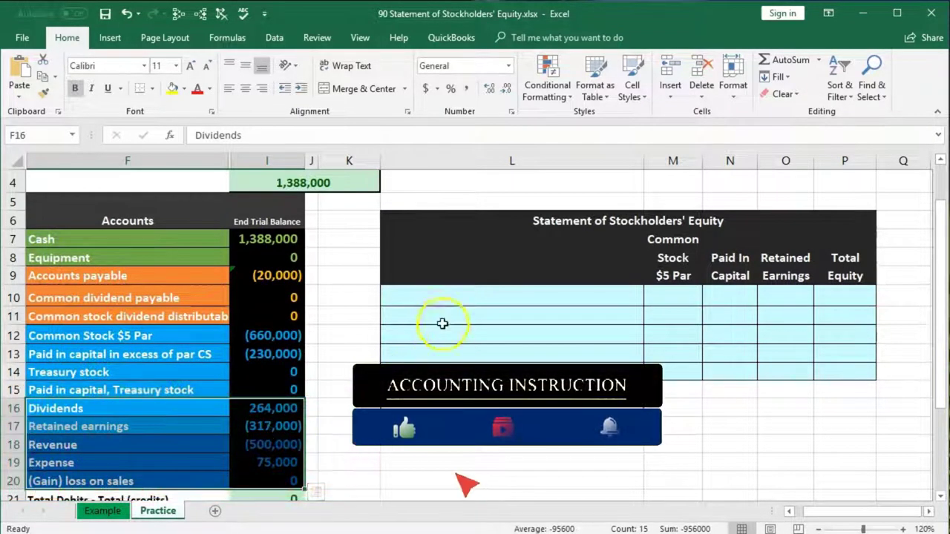
Label the first row of the Statement of Stockholders' Equity "Balance Jan 1, 20x1" in L10
left_click(442, 298)
type("B")
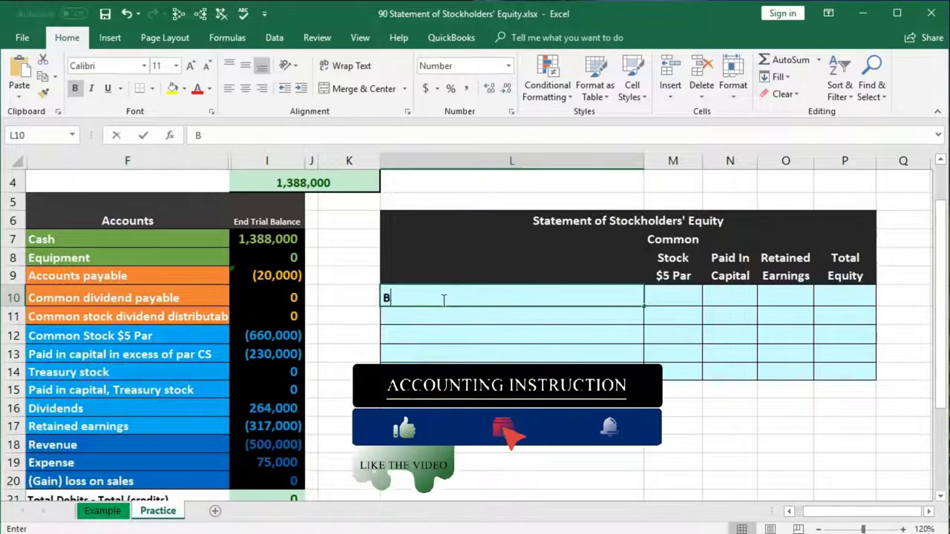
type("alance ")
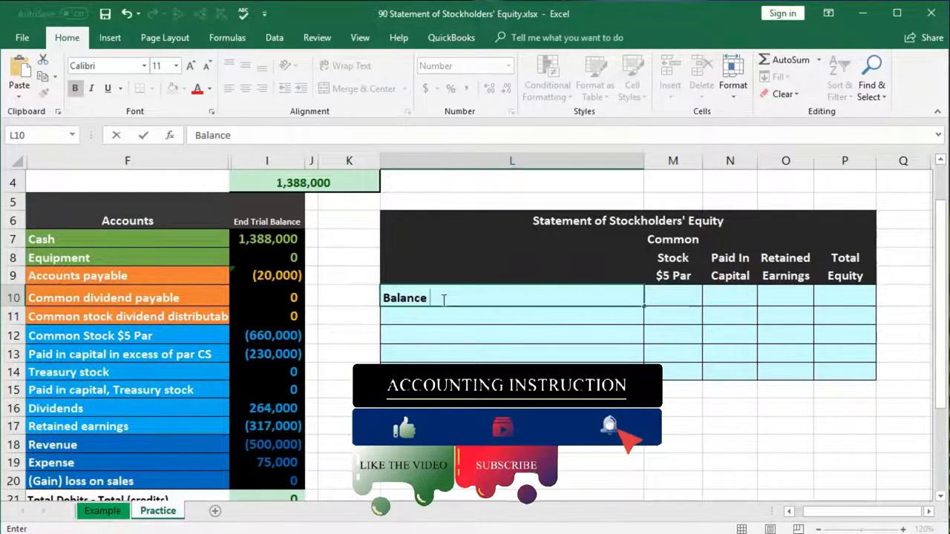
type("J")
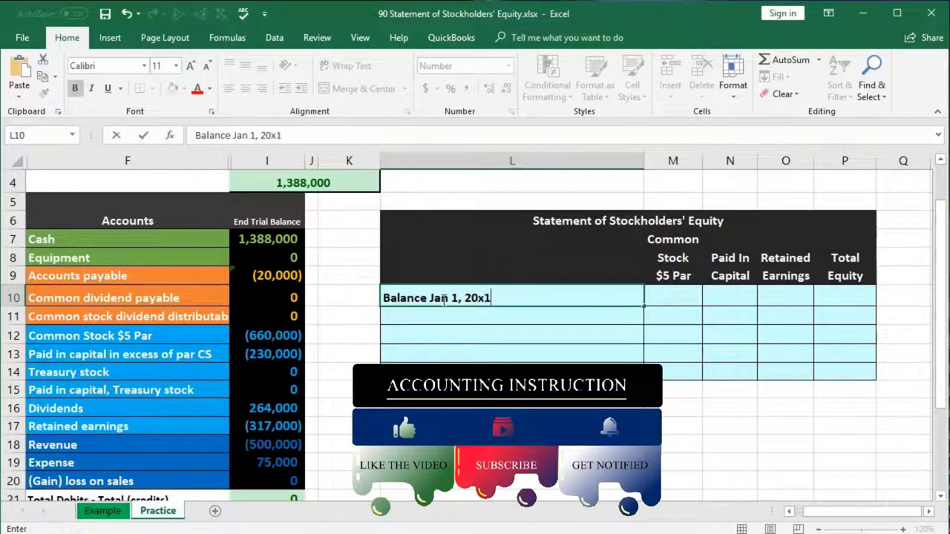
type("an 1, 20x1")
key("Return")
key("Up")
key("Right")
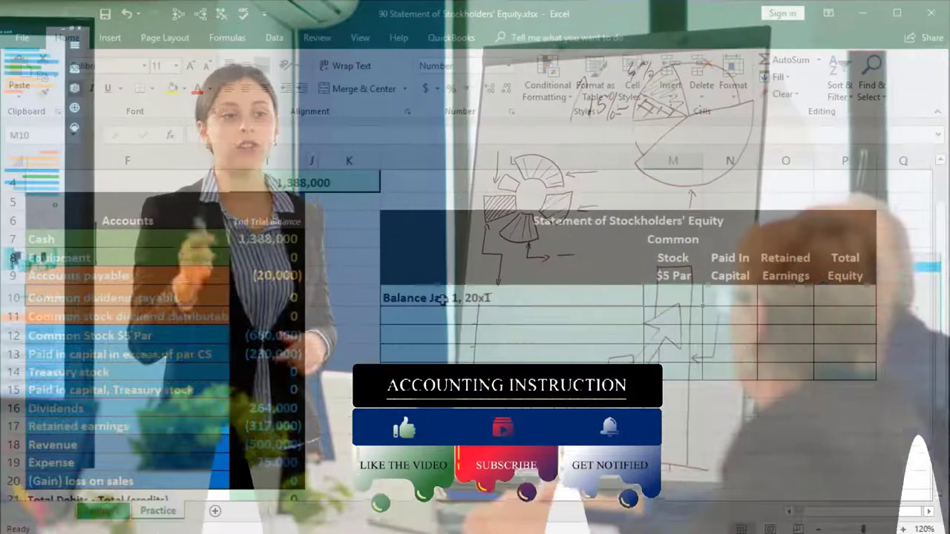
Enter the sign-reversed Common Stock balance from I12 in M10, and highlight J12 beside that account in yellow
left_click(280, 331)
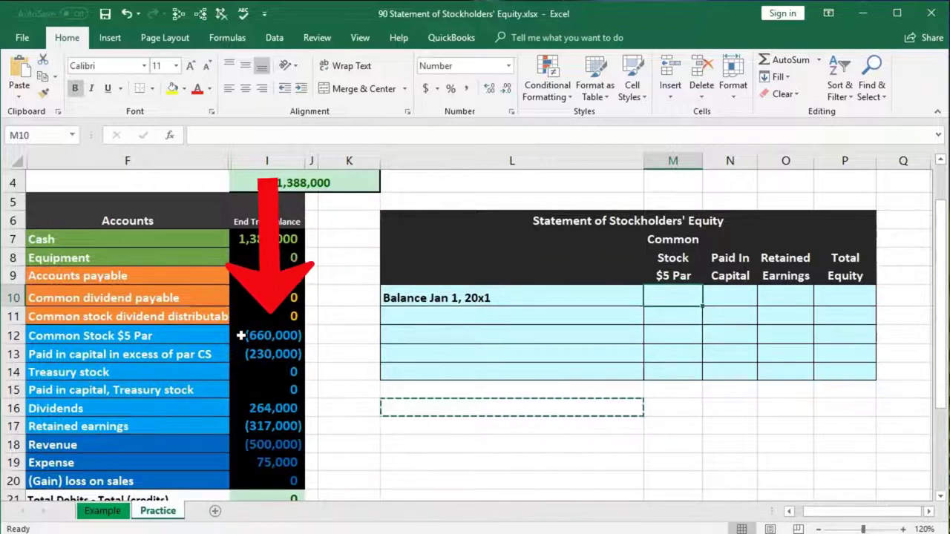
left_click(241, 335)
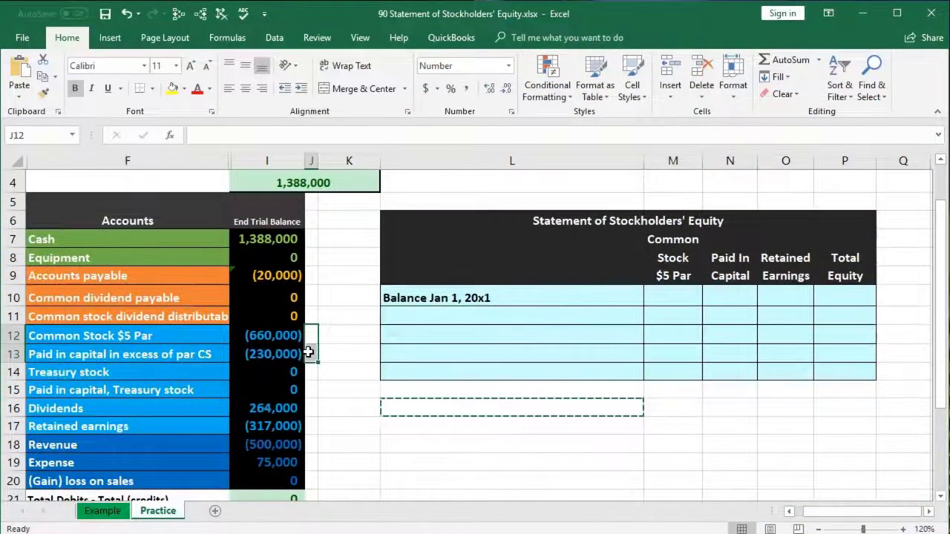
left_click(664, 291)
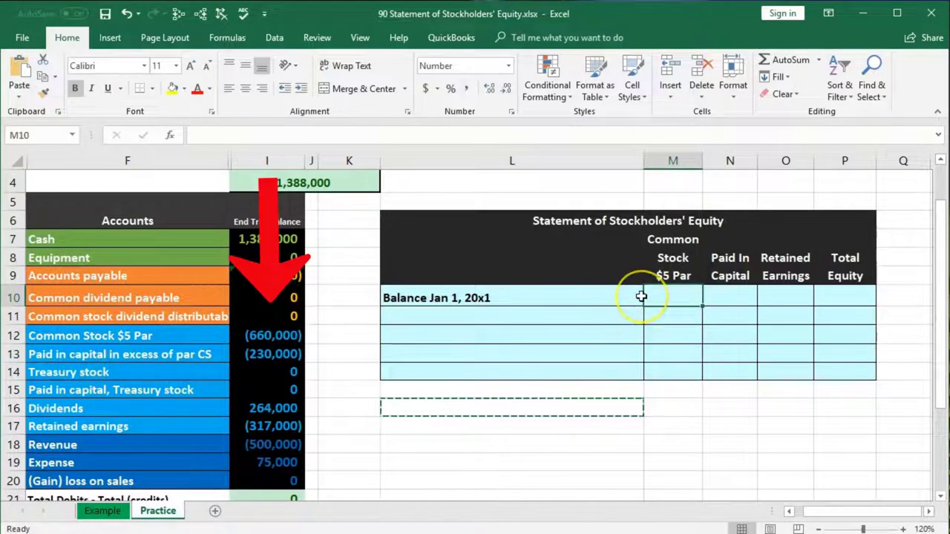
type("-")
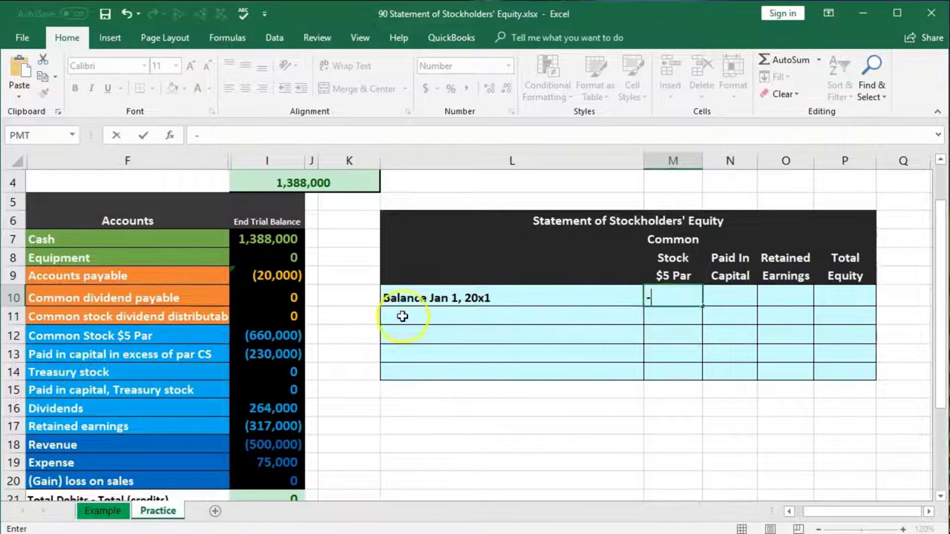
left_click(302, 336)
key("Return")
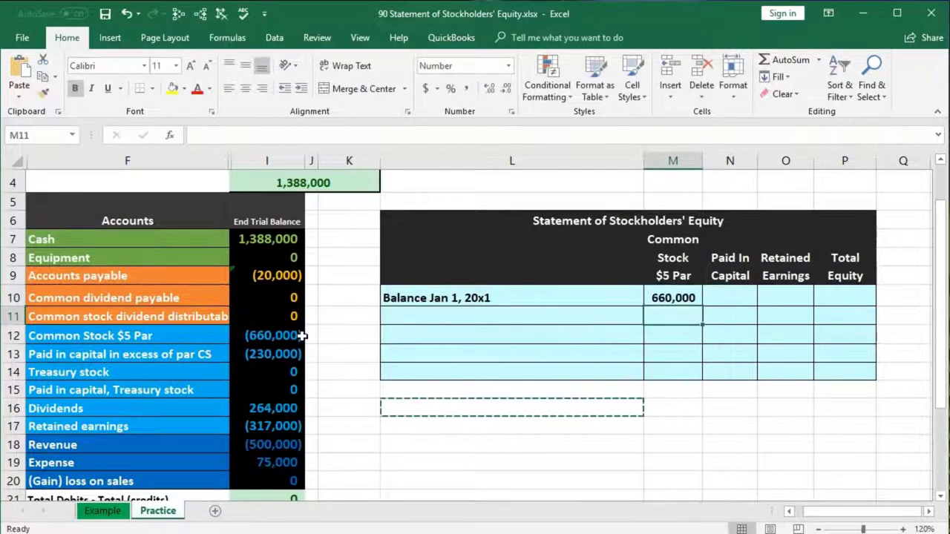
left_click(673, 297)
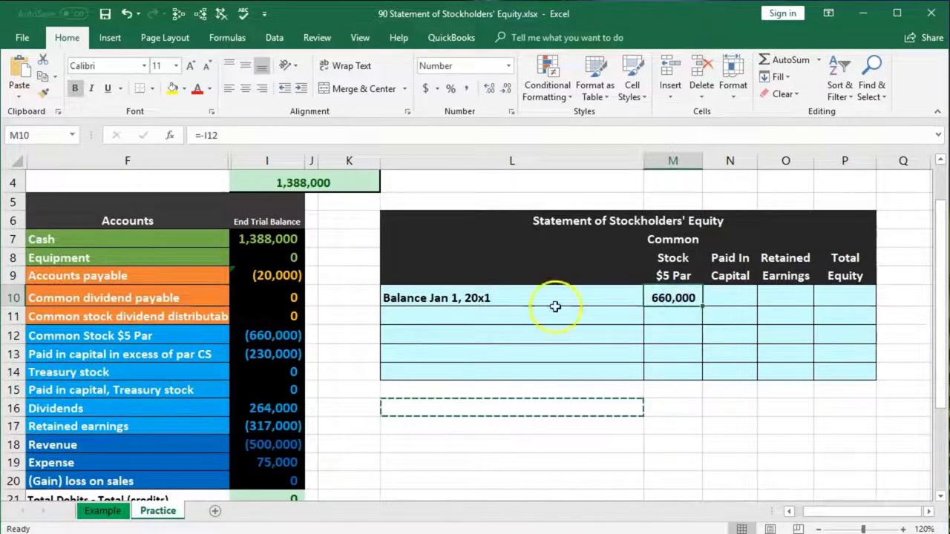
right_click(309, 335)
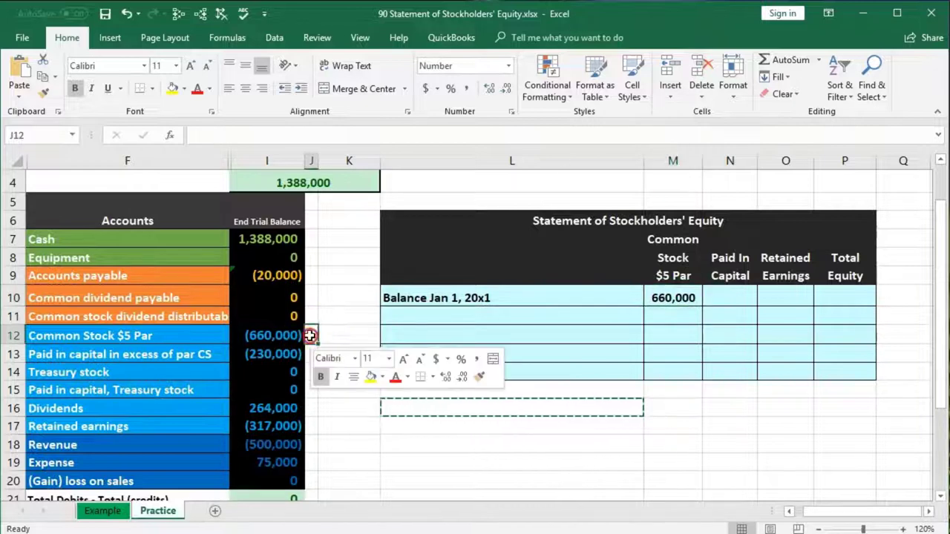
left_click(370, 379)
Enter the sign-reversed Paid in capital balance from I13 in N10, and highlight J13 beside that account in yellow
left_click(726, 296)
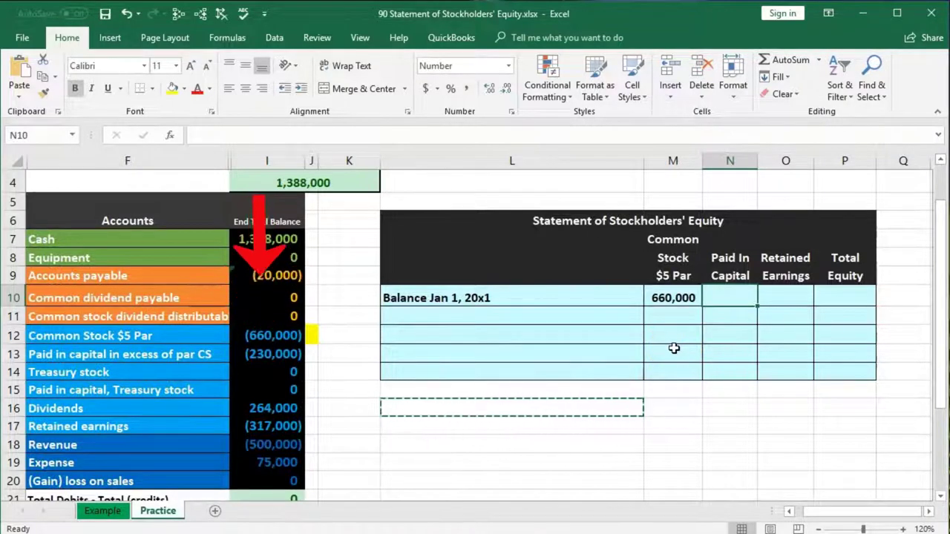
type("-")
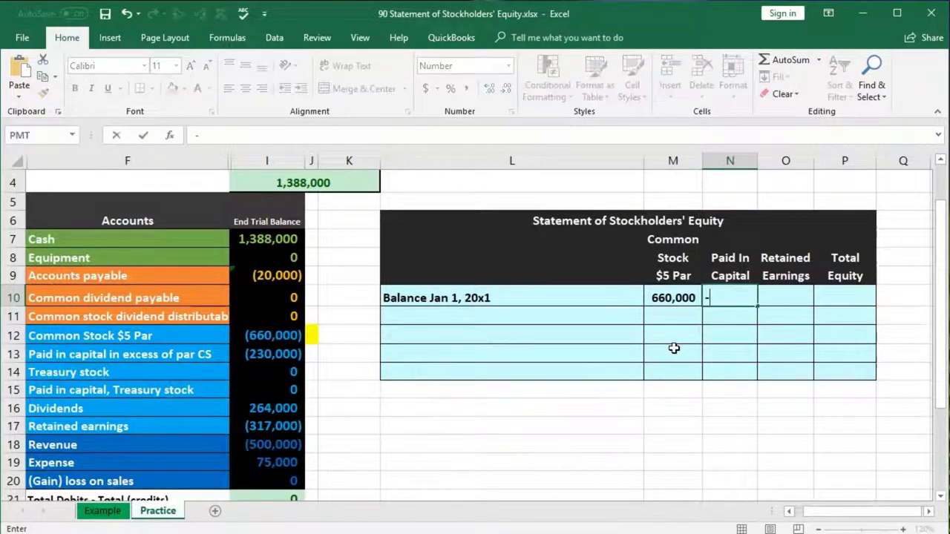
left_click(294, 351)
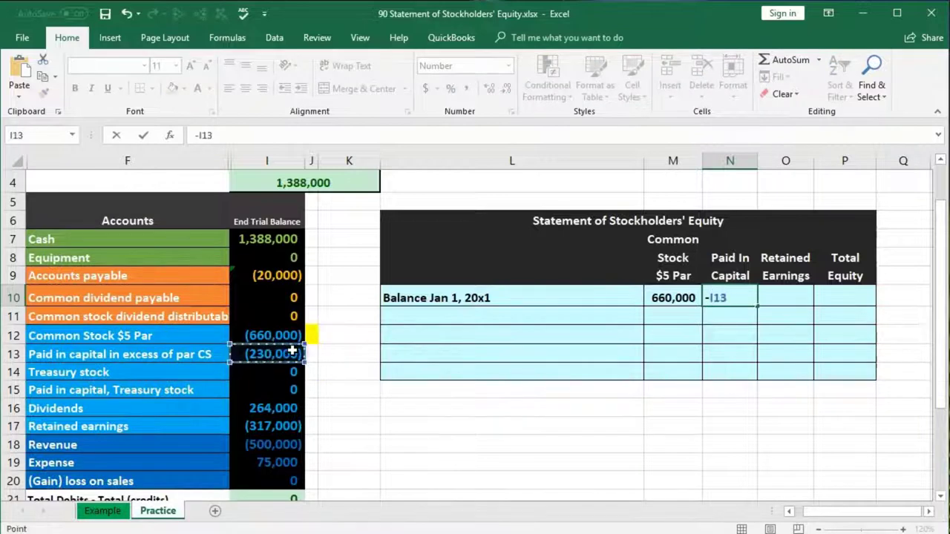
key("Return")
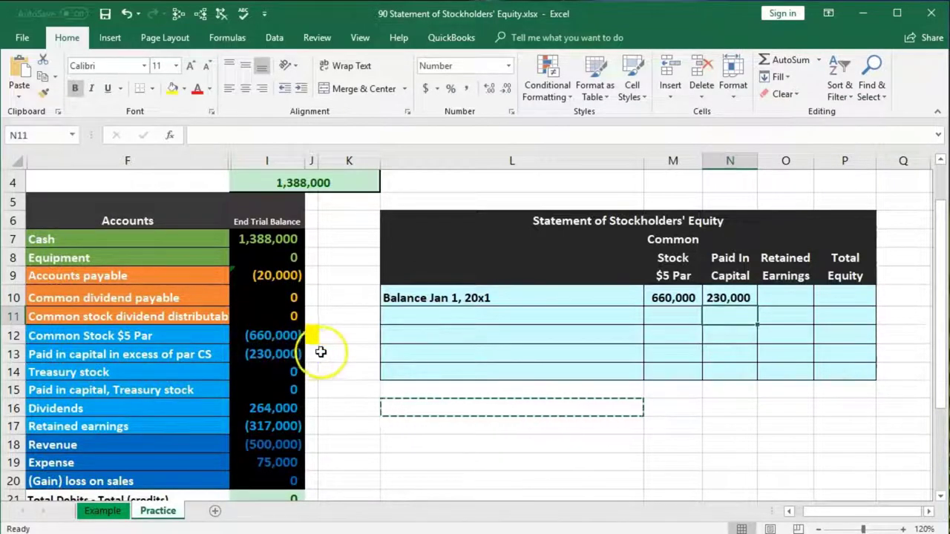
right_click(312, 355)
left_click(370, 398)
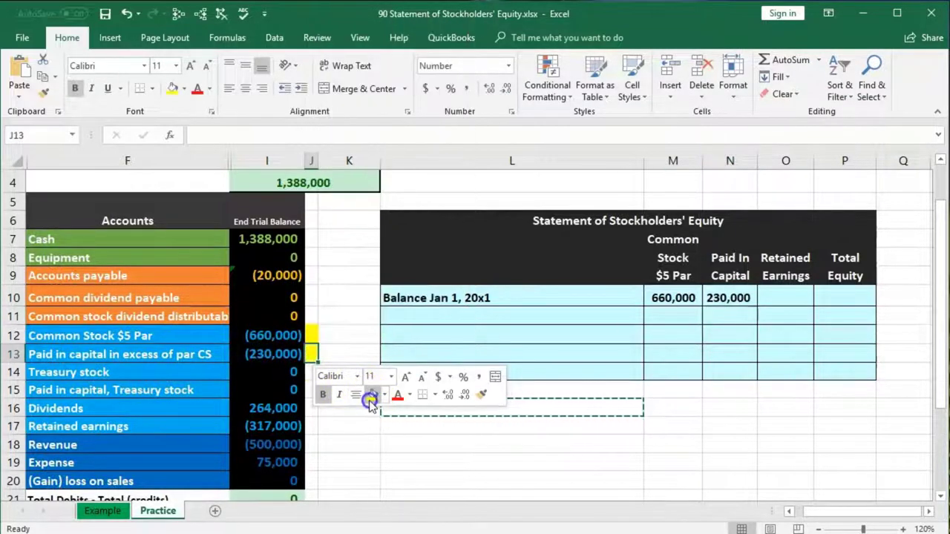
left_click(367, 461)
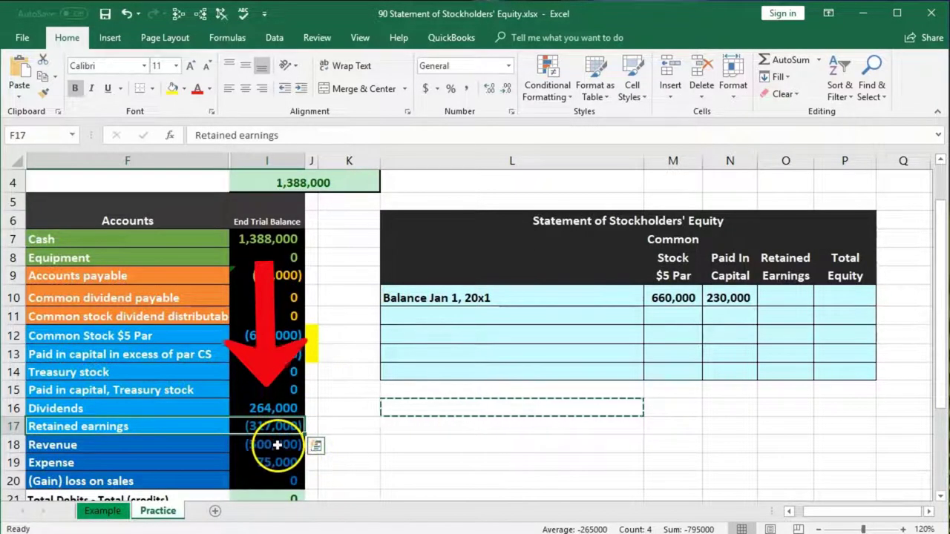
Examine the Dividends, Retained earnings, Revenue and Expense balances to decide which one gives the beginning retained earnings
left_click_drag(271, 444, 277, 461)
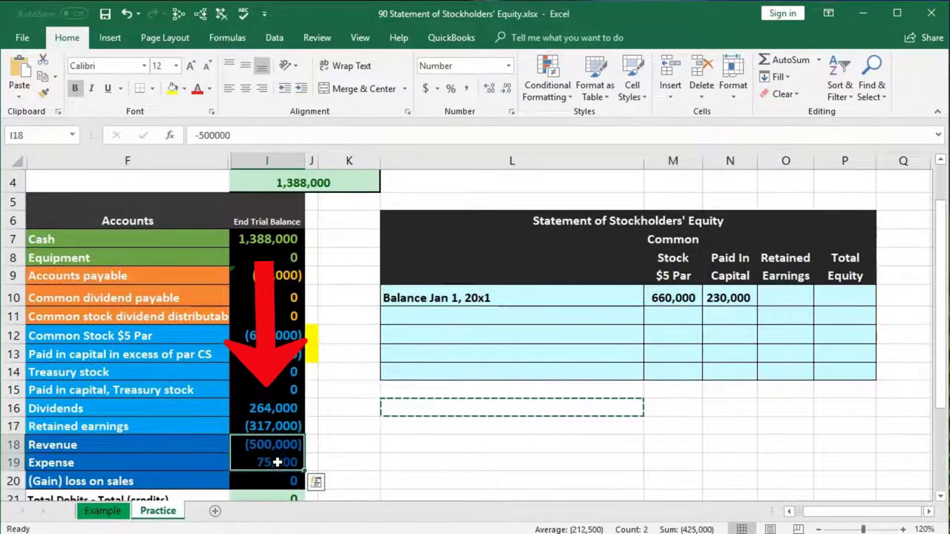
left_click(271, 408)
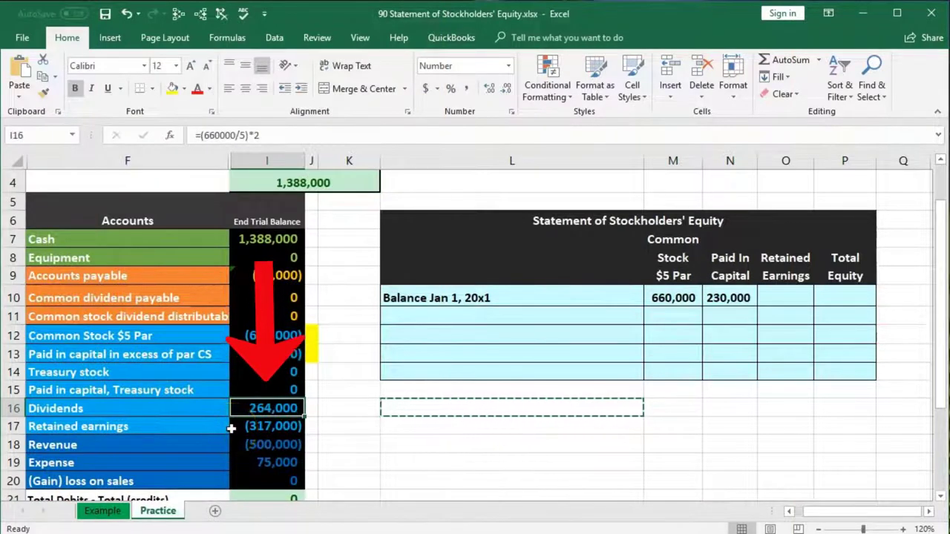
left_click(236, 428)
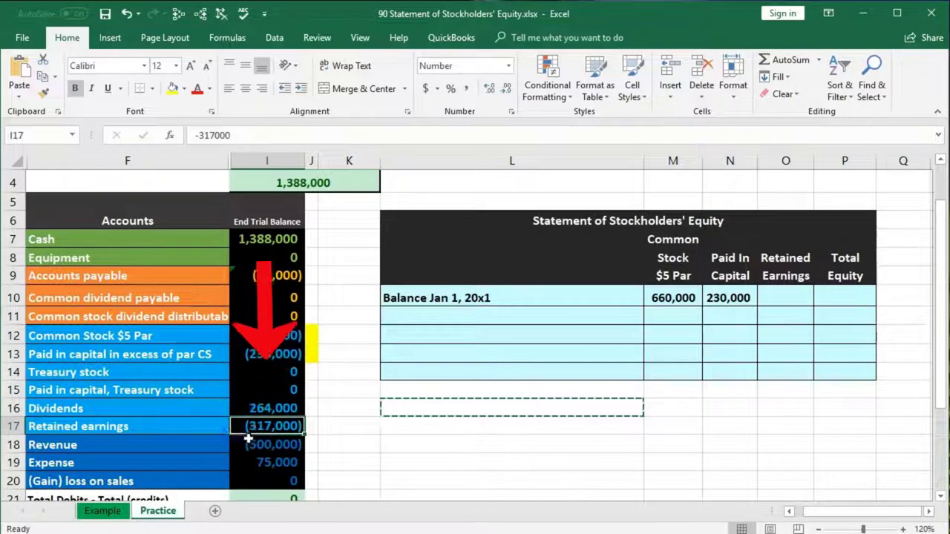
scroll(234, 415, "down", 1)
left_click_drag(254, 350, 276, 407)
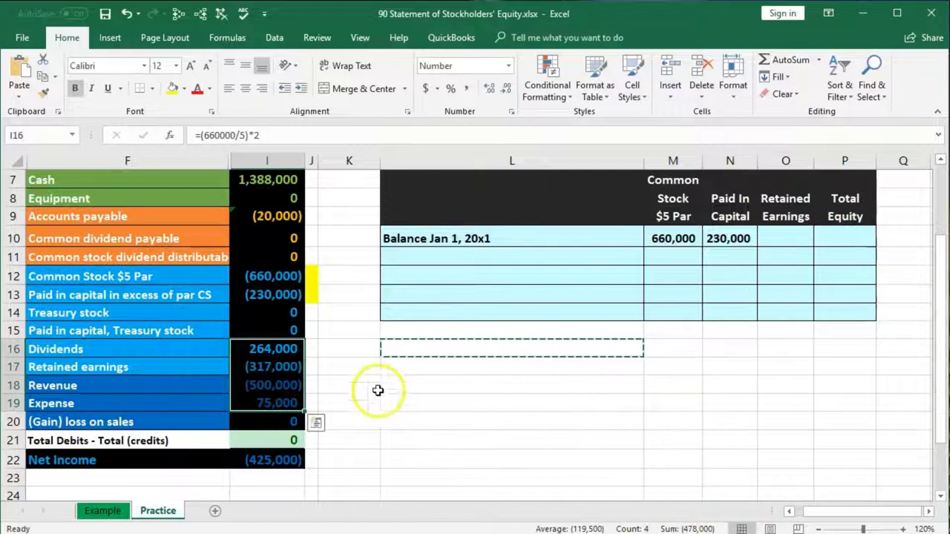
left_click(289, 366)
left_click(776, 236)
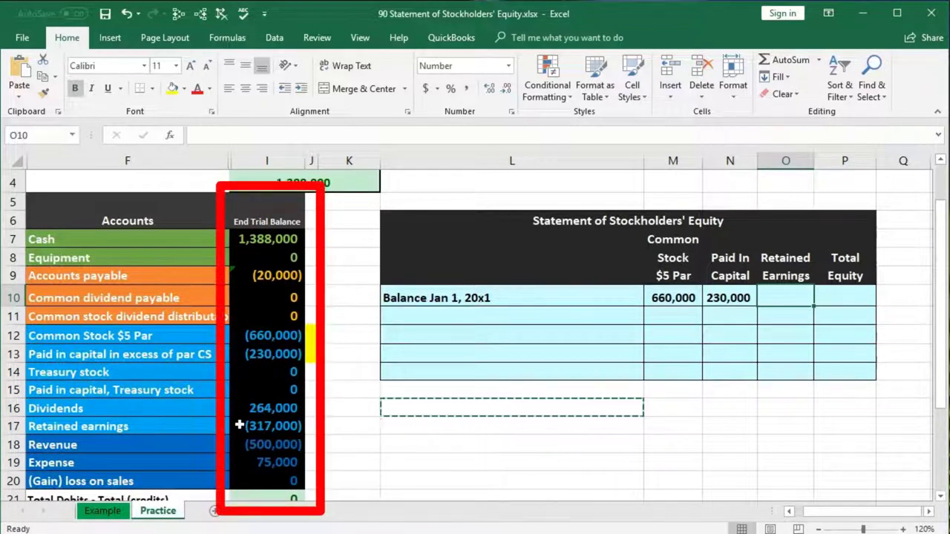
left_click_drag(249, 408, 252, 464)
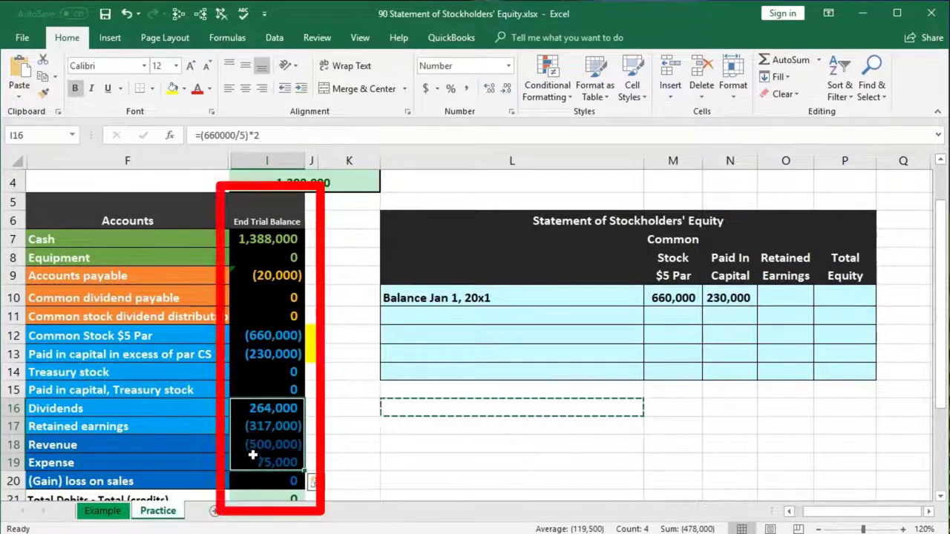
left_click(249, 426)
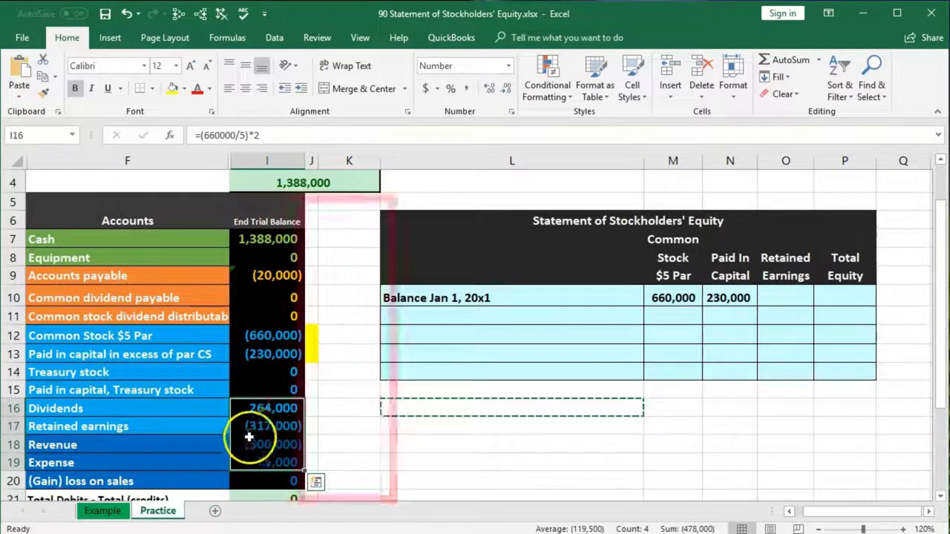
Enter the sign-reversed Retained earnings balance from I17 in O10, and highlight J17 beside that account in yellow
left_click(791, 299)
type("-")
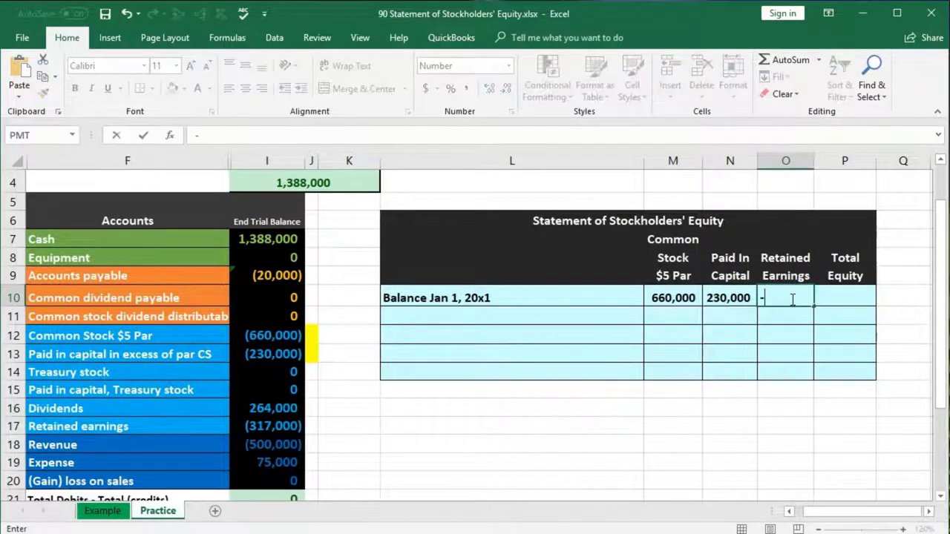
left_click(274, 426)
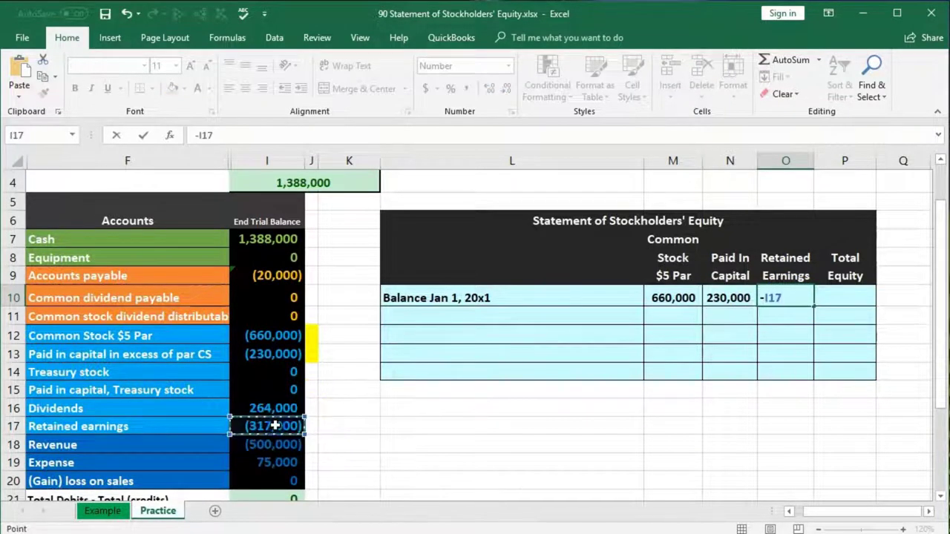
key("Return")
left_click(307, 423)
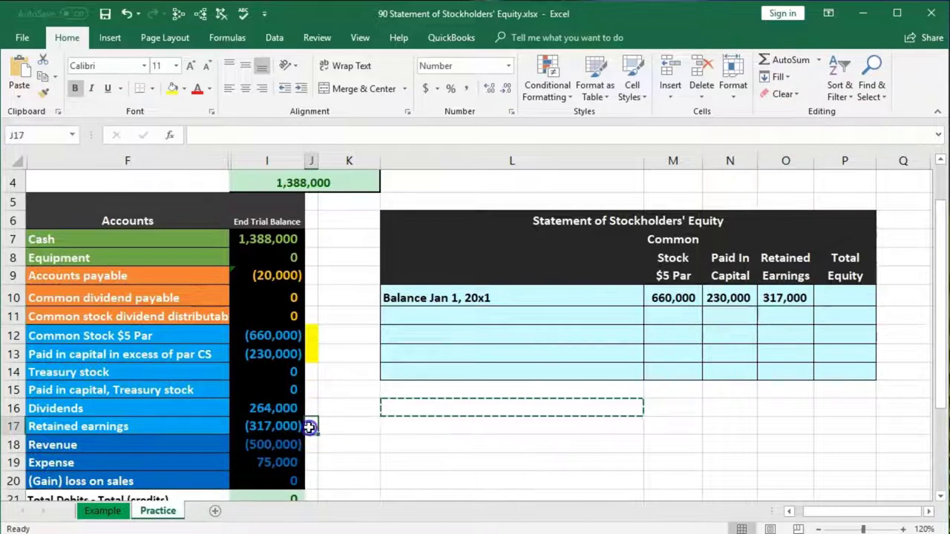
right_click(307, 424)
left_click(366, 471)
left_click(681, 372)
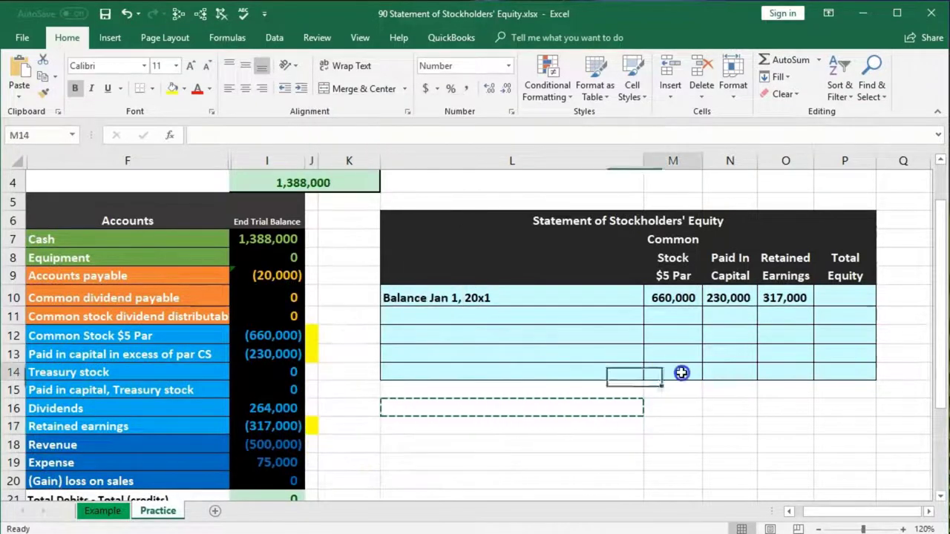
Total M10:O10 with a SUM formula in Total Equity cell P10, and widen column P slightly
left_click_drag(674, 297, 794, 297)
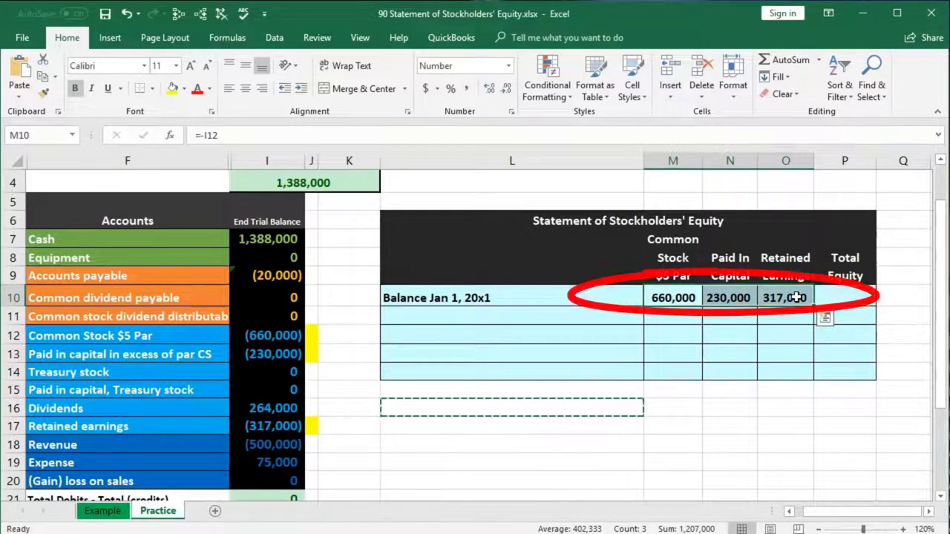
left_click(845, 293)
type("=sum")
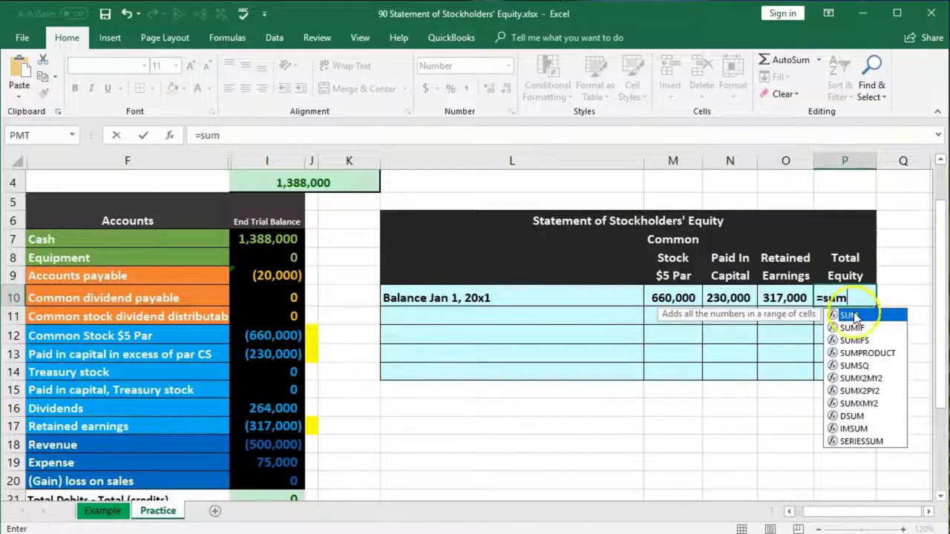
double_click(852, 317)
left_click_drag(683, 299, 777, 300)
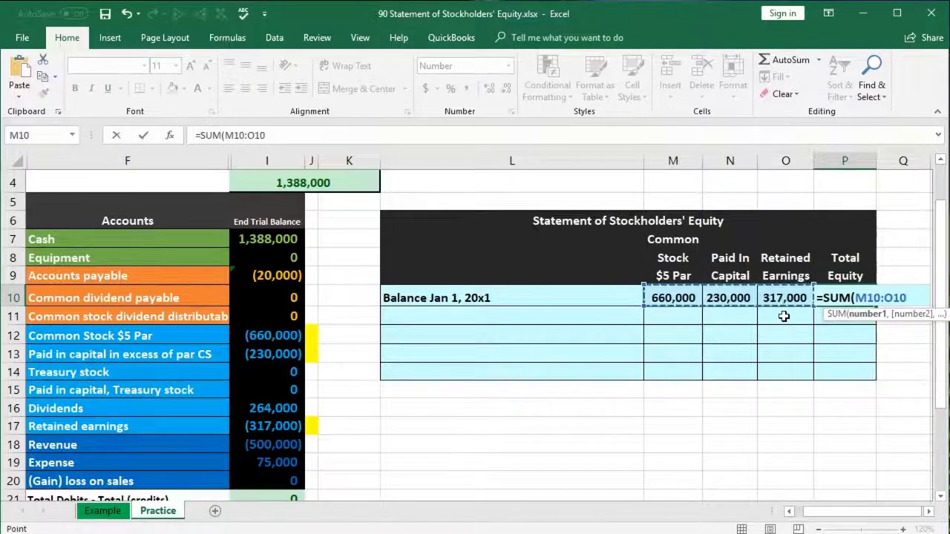
key("Return")
left_click_drag(876, 164, 882, 174)
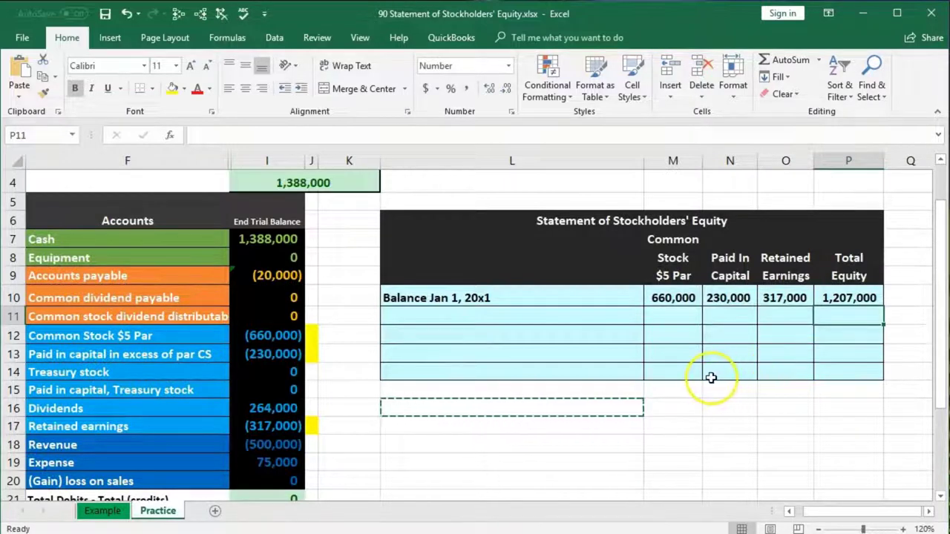
Label the row below the January 1 balance, in L11, as "Plus net income"
mouse_move(690, 300)
left_mouse_down()
mouse_move(704, 299)
mouse_move(727, 348)
mouse_move(725, 366)
left_mouse_up()
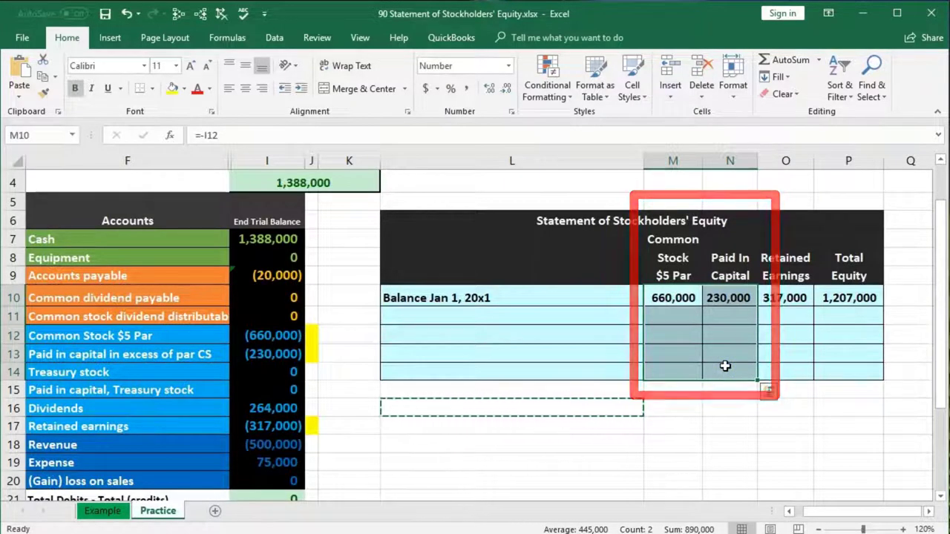
left_click_drag(785, 316, 780, 351)
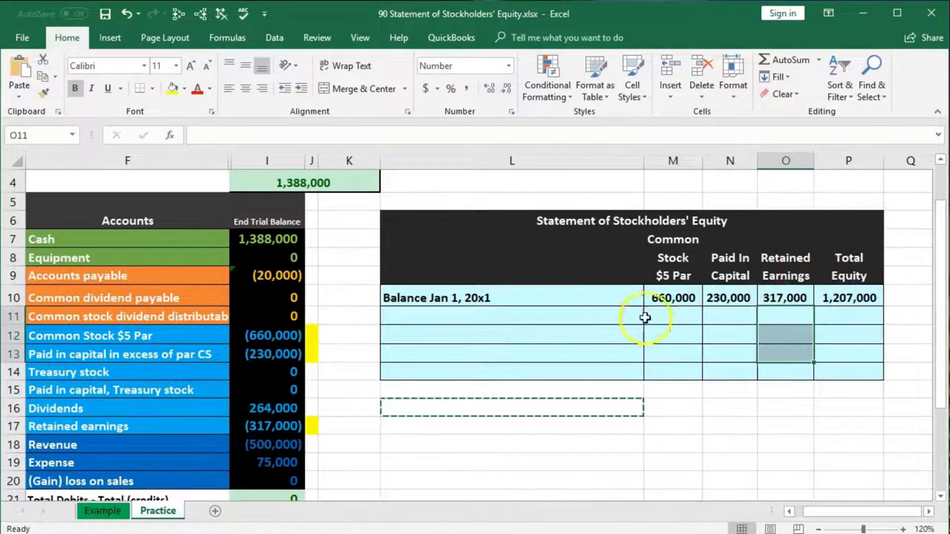
left_click(478, 314)
type("P")
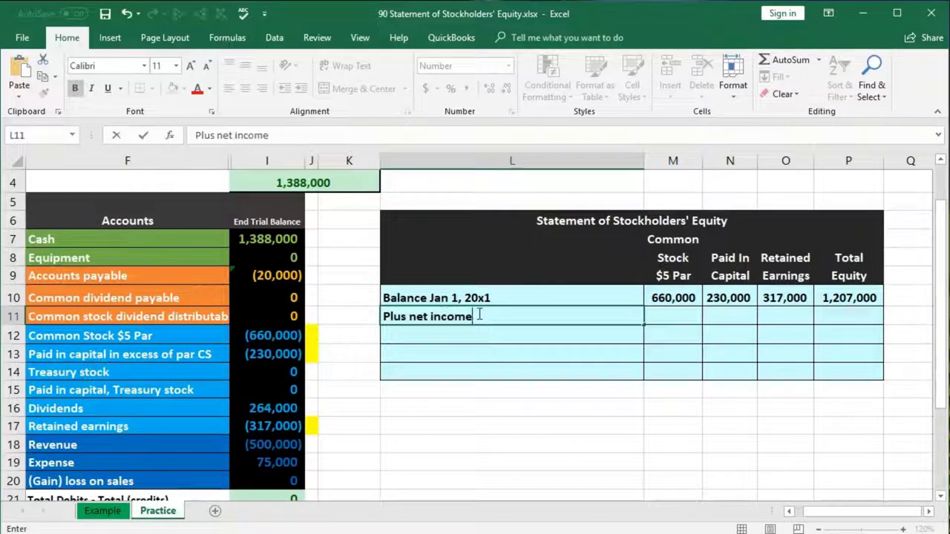
type("lus net income")
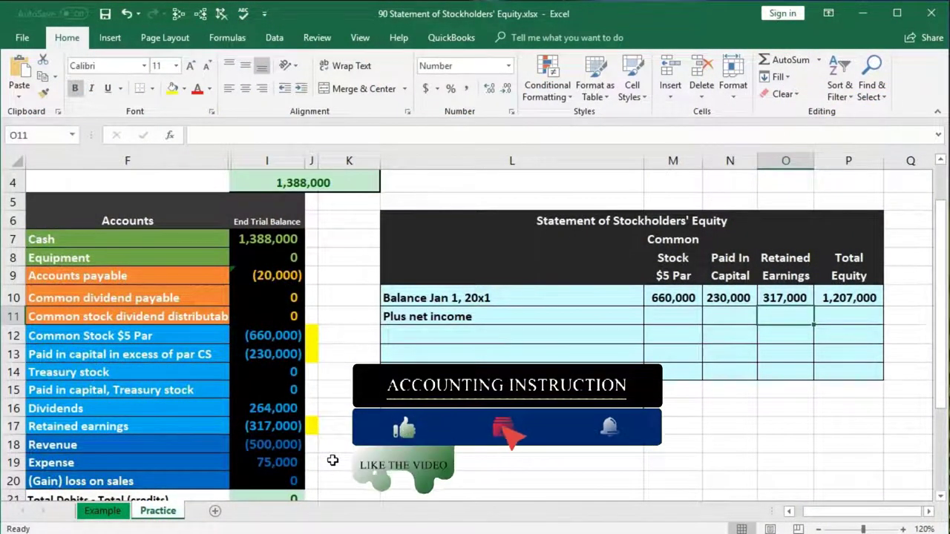
Check the Net Income formula in I22, and enter its sign-reversed value in Retained Earnings cell O11 as -I22
scroll(332, 460, "down", 1)
left_click(288, 456)
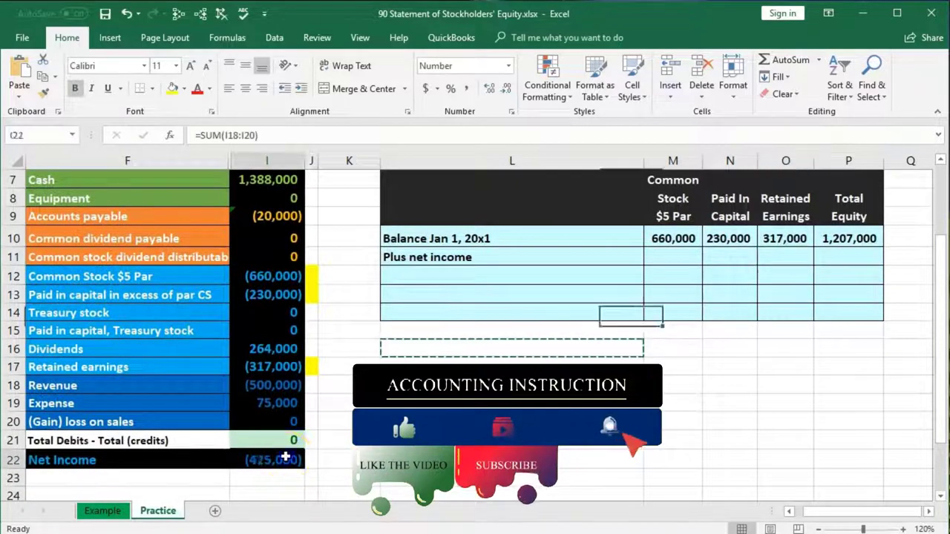
double_click(288, 457)
key("Return")
left_click_drag(284, 385, 285, 400)
left_click(782, 254)
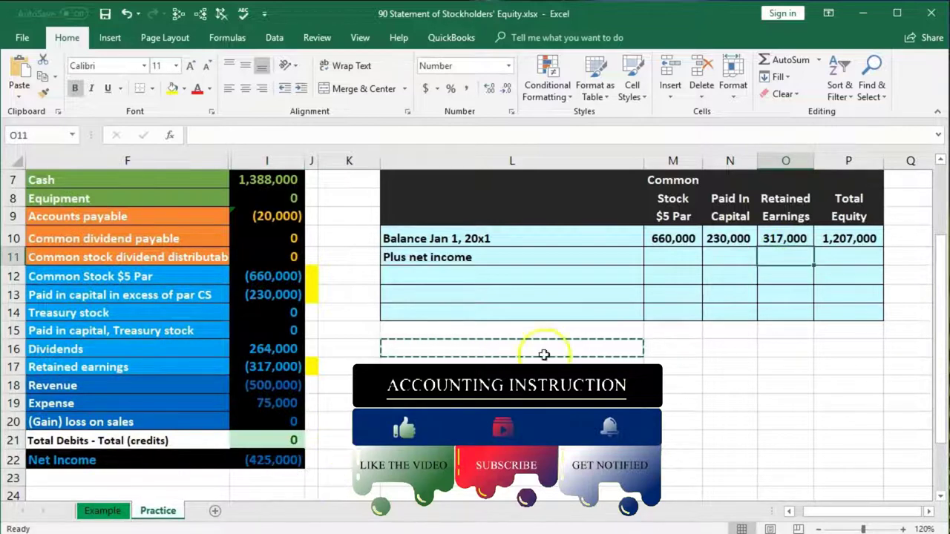
type("-")
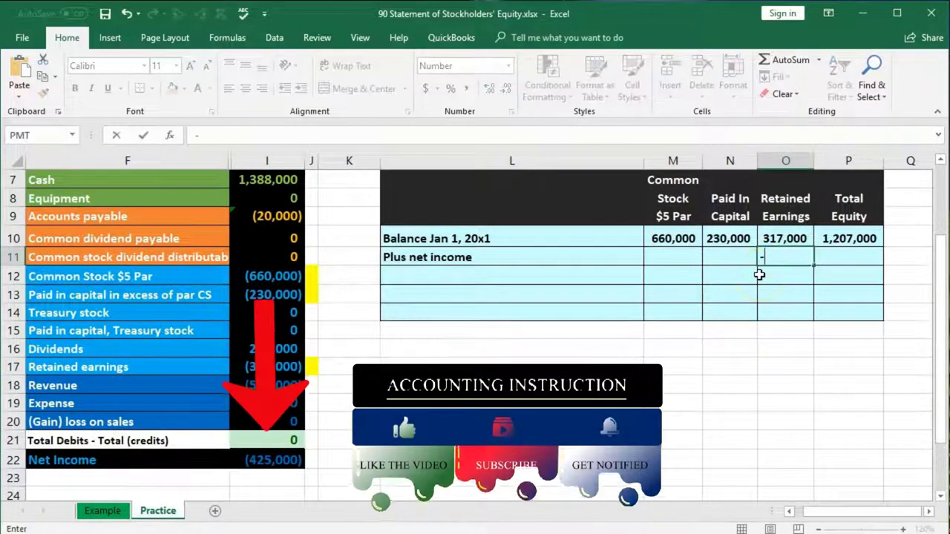
left_click(295, 461)
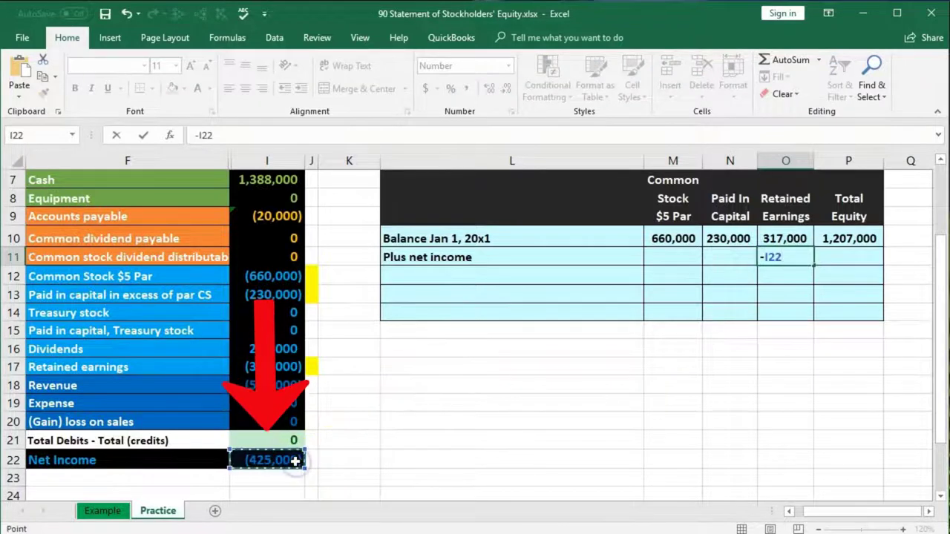
key("Return")
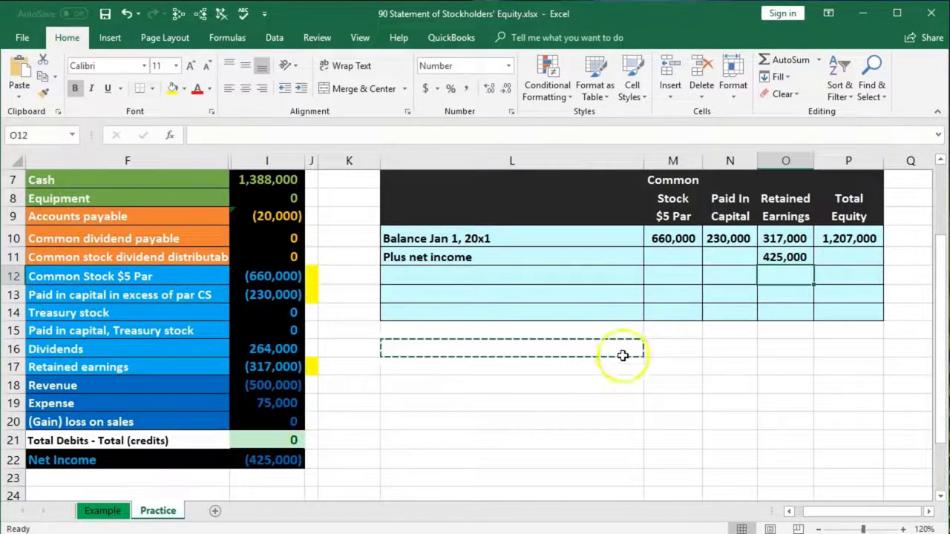
Highlight J18:J22 beside the Revenue through Net Income rows in yellow
left_click(774, 257)
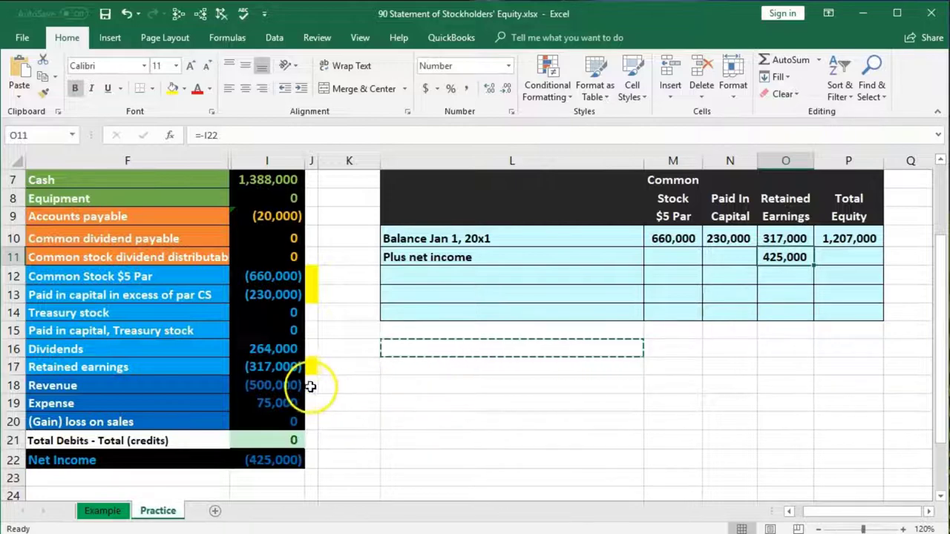
left_click_drag(310, 387, 311, 454)
right_click(313, 455)
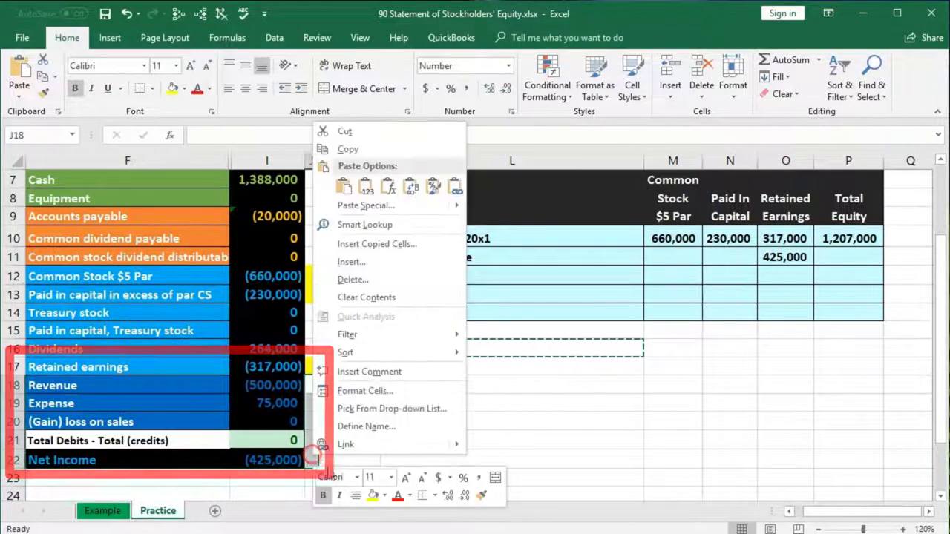
left_click(372, 495)
left_click(477, 417)
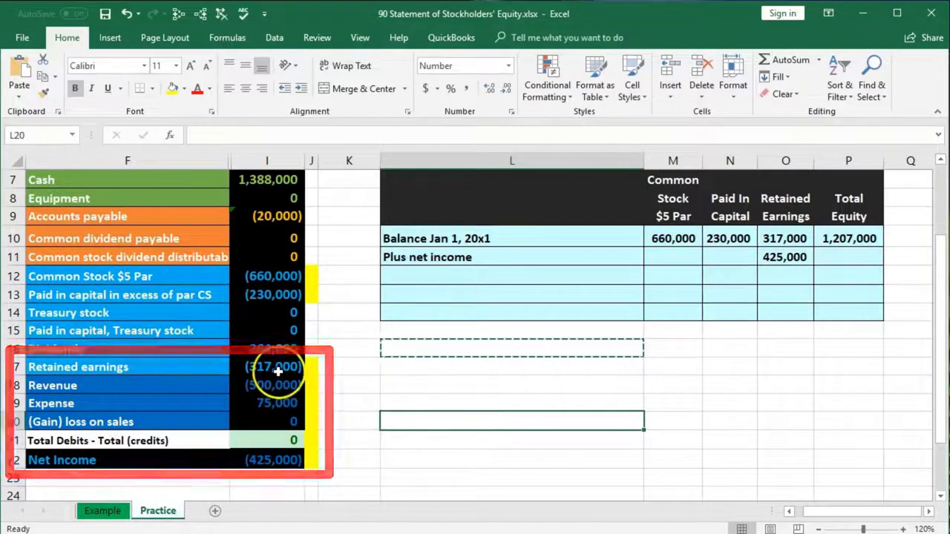
Total M11:O11 with a SUM formula in Total Equity cell P11, following the formula in P10
left_click_drag(276, 371, 285, 413)
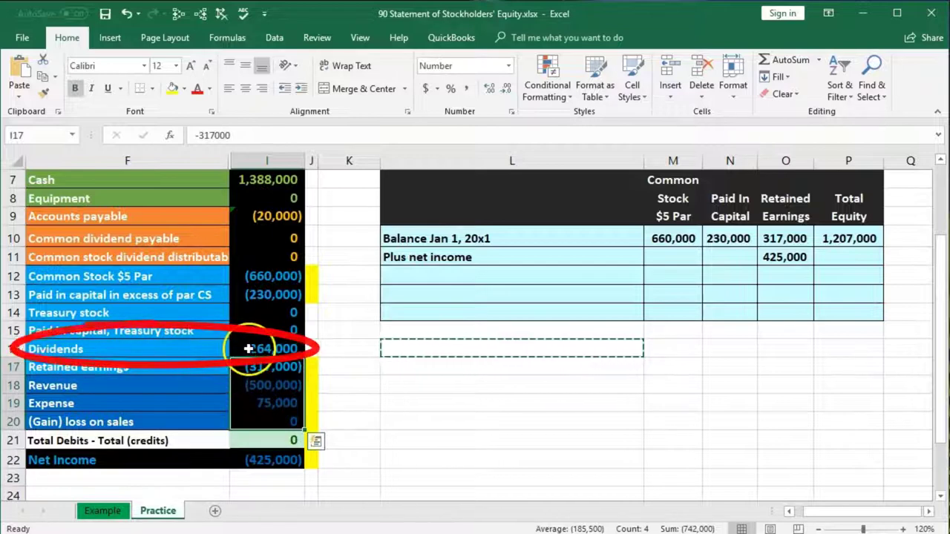
left_click_drag(684, 257, 710, 256)
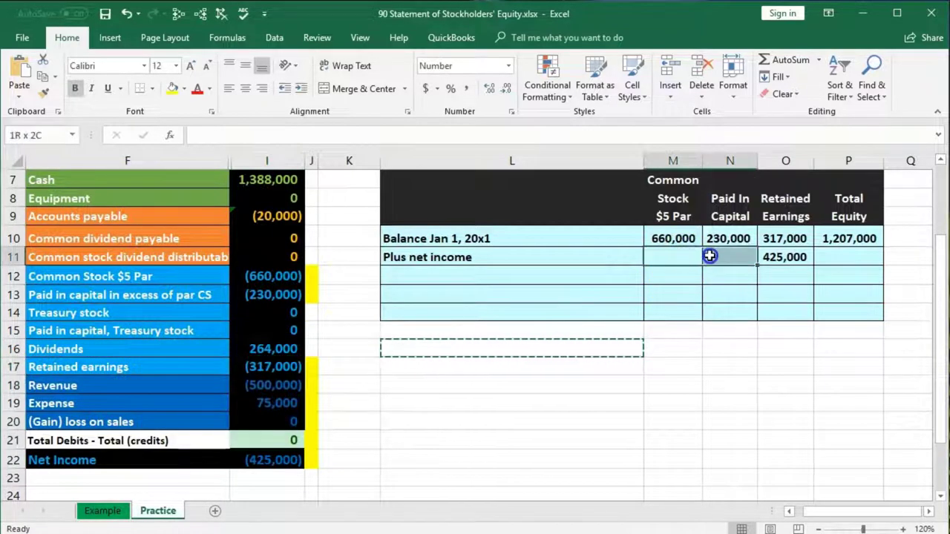
left_click(852, 253)
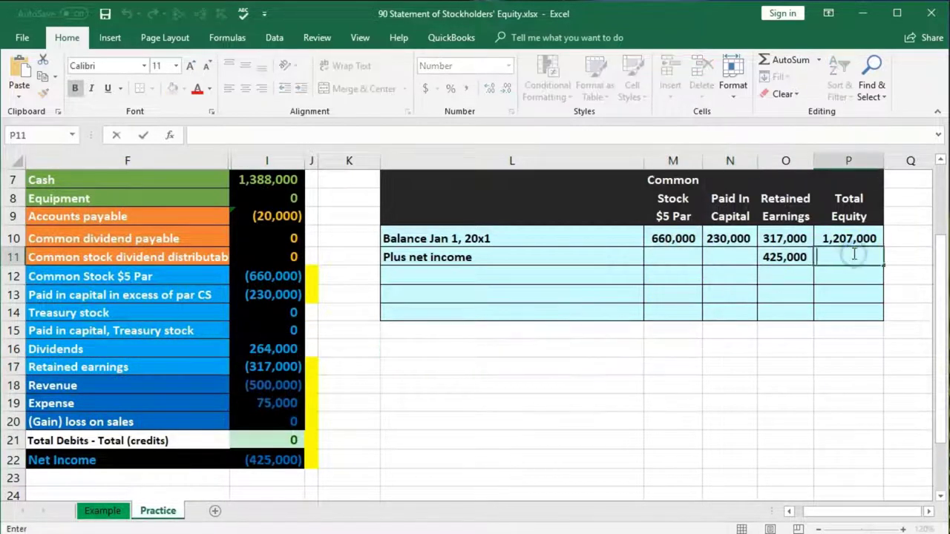
double_click(848, 236)
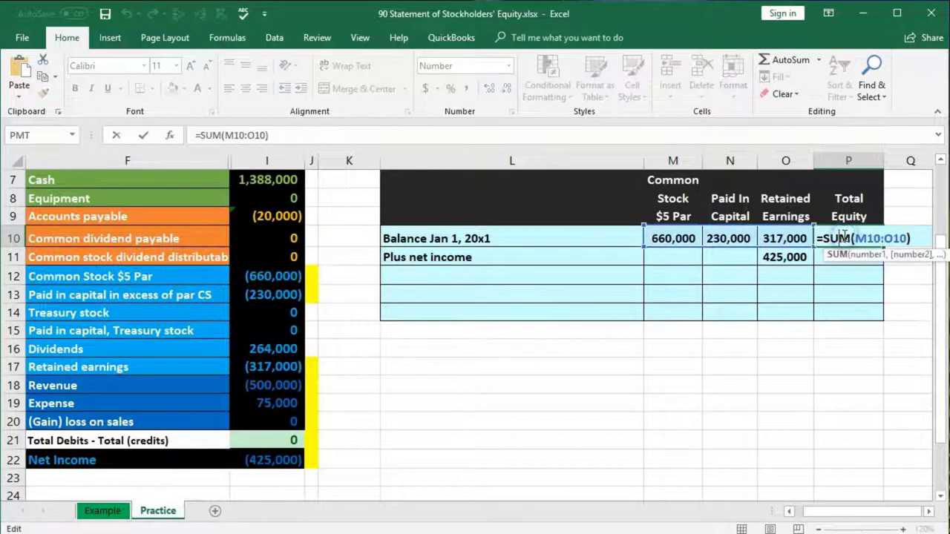
key("Return")
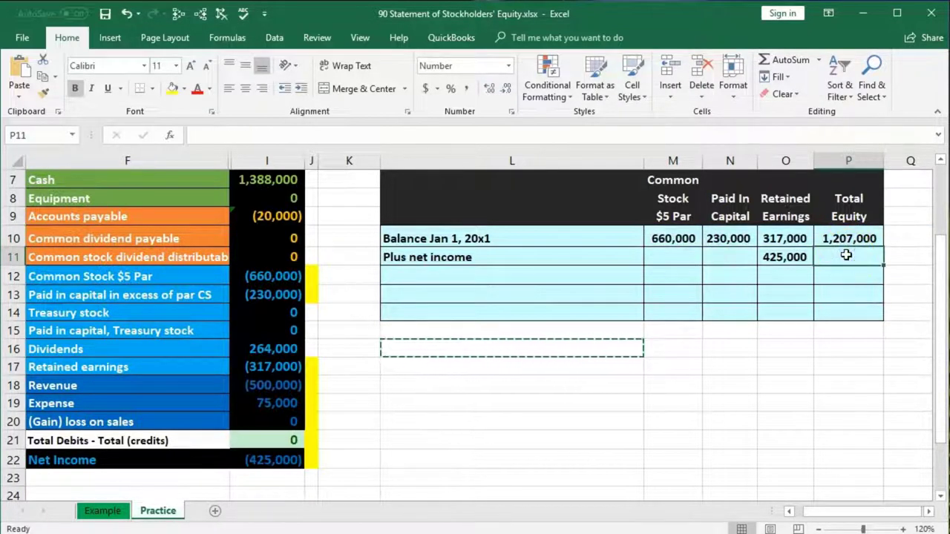
type("=sum(")
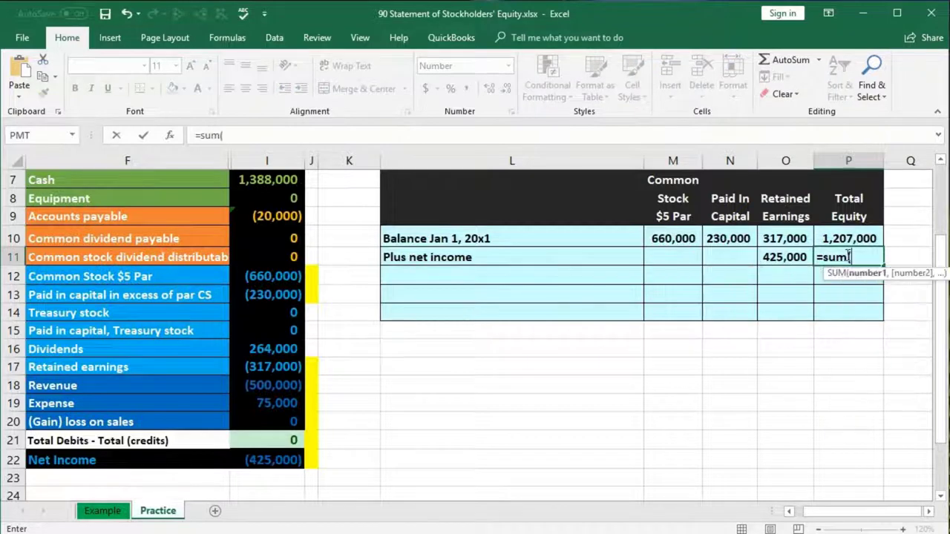
left_click_drag(675, 255, 770, 255)
key("Return")
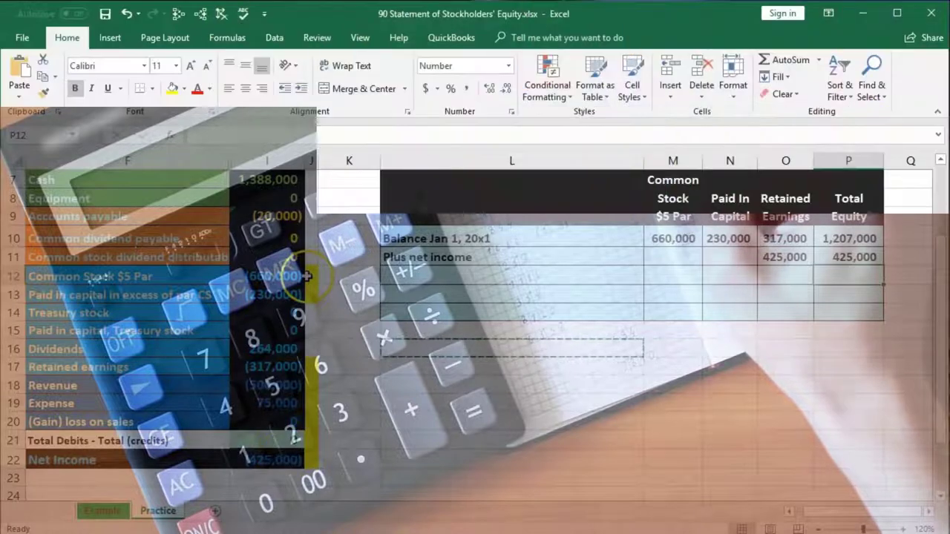
Label the row below net income, in L12, as "Less dividends declared"
left_click(466, 276)
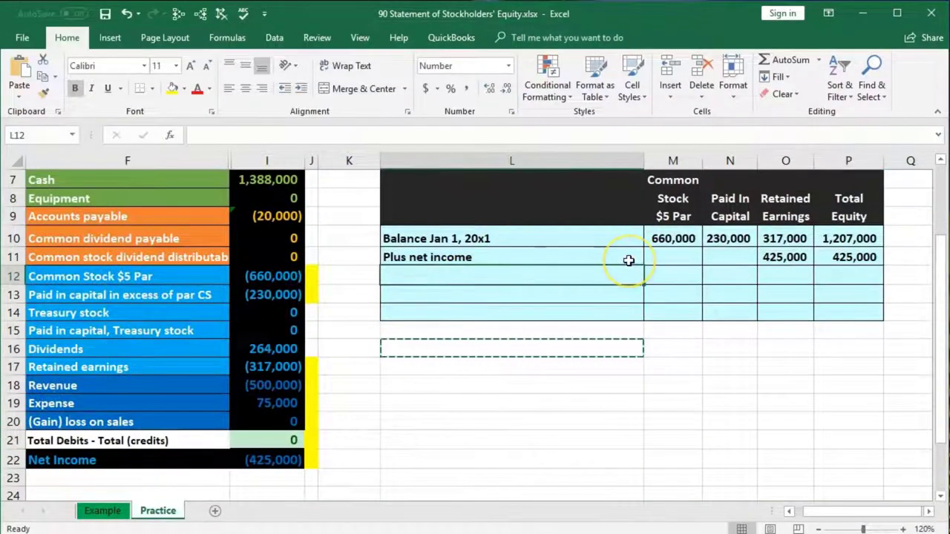
type("Les")
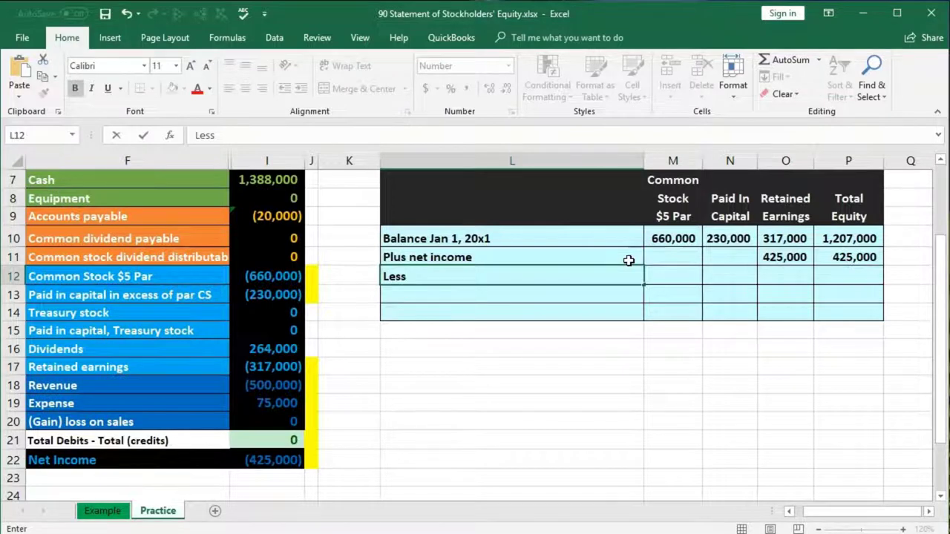
type("s declared")
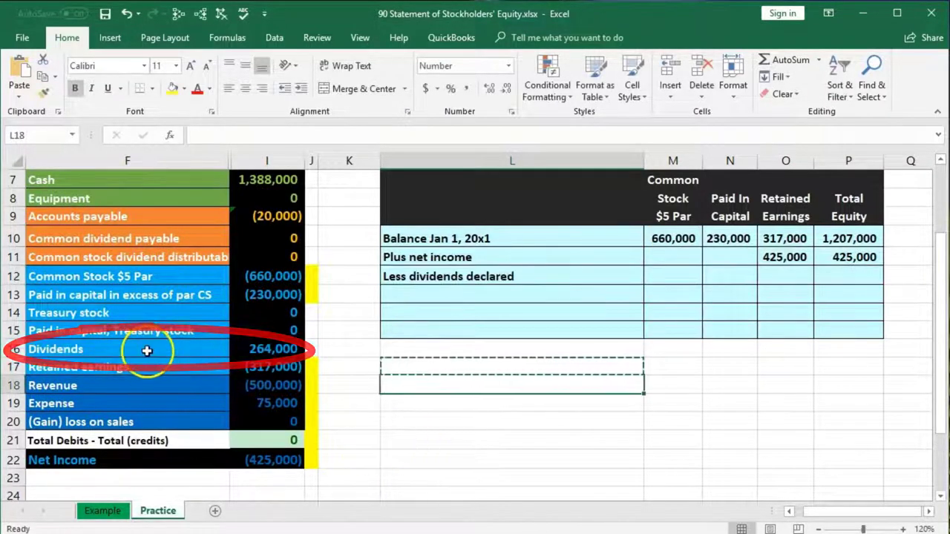
left_click(265, 348)
left_click(438, 280)
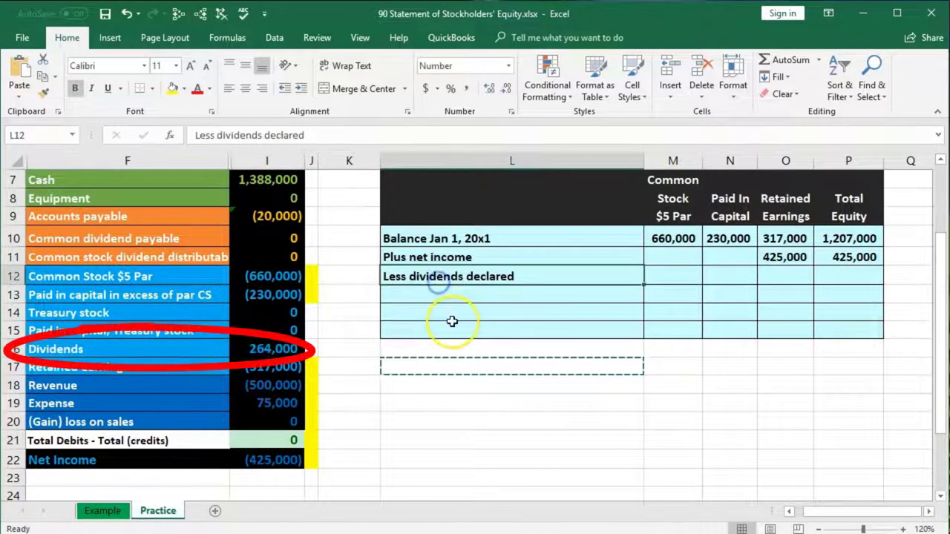
Enter the Dividends balance in Retained Earnings cell O12 as =I16, and highlight J16 beside that account in yellow
left_click(315, 344)
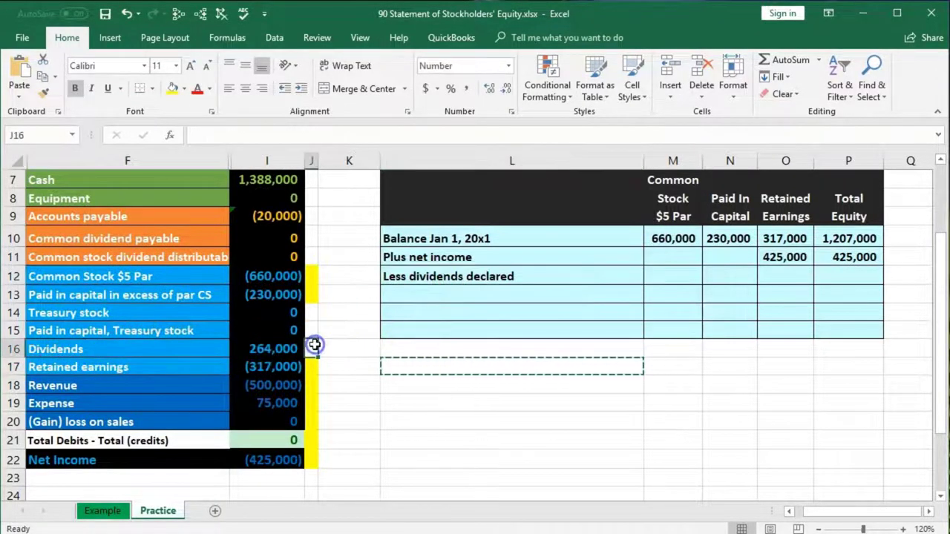
left_click(782, 276)
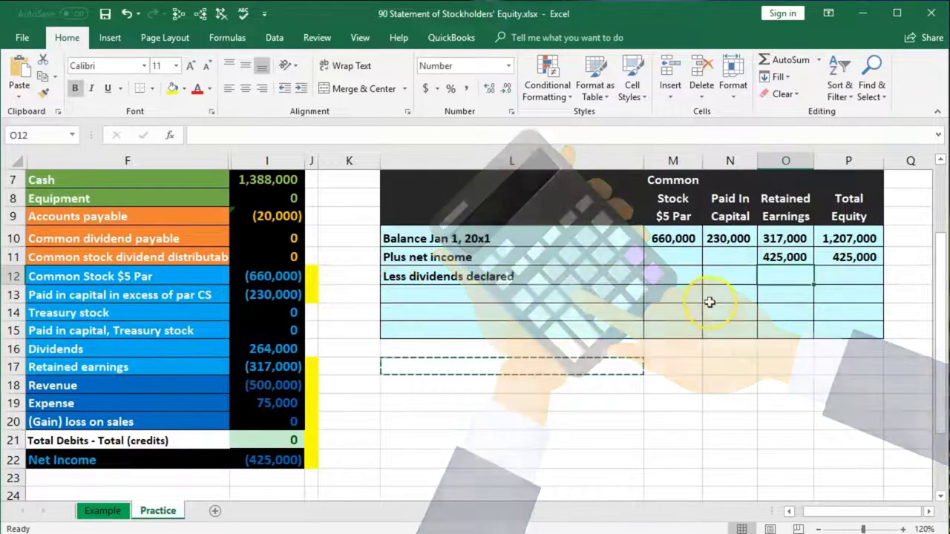
type("=")
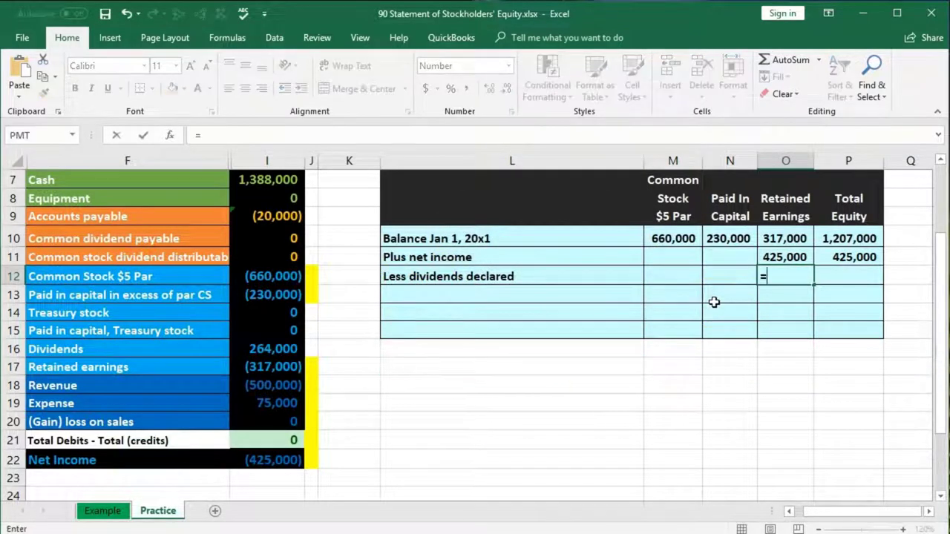
left_click(290, 346)
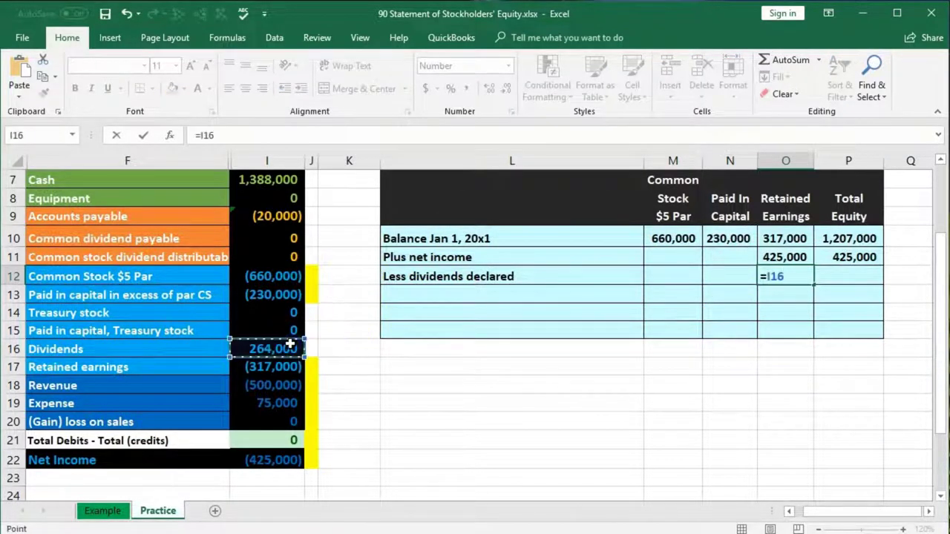
key("Return")
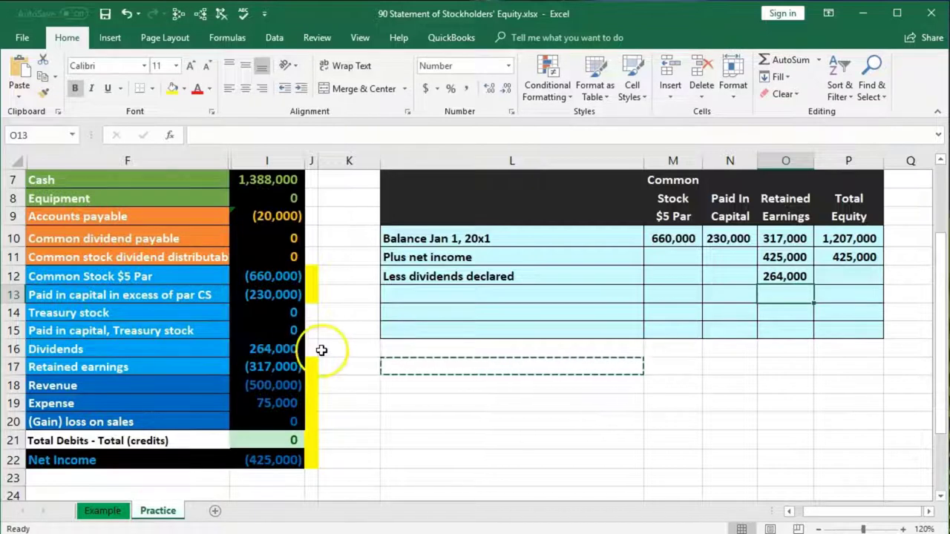
right_click(312, 346)
left_click(373, 386)
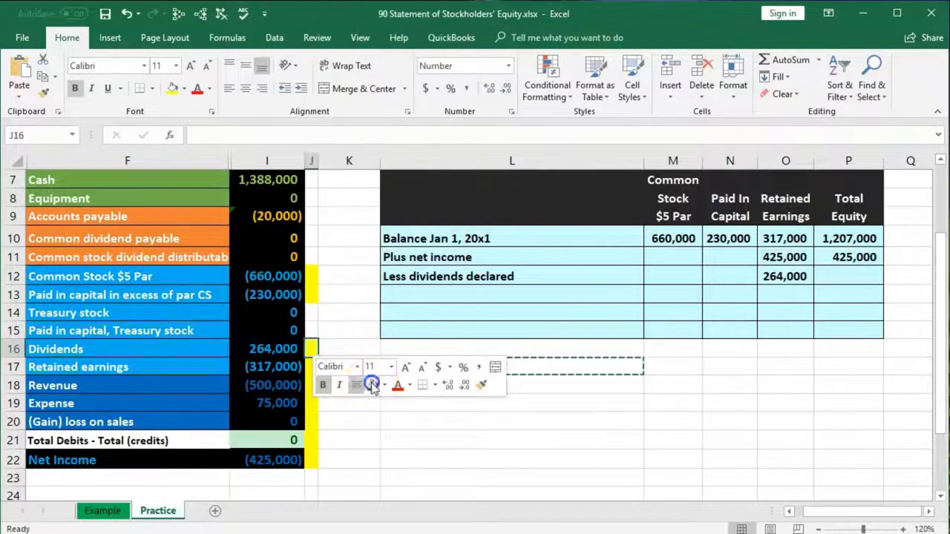
Total M12:O12 with a SUM formula in Total Equity cell P12
left_click(858, 279)
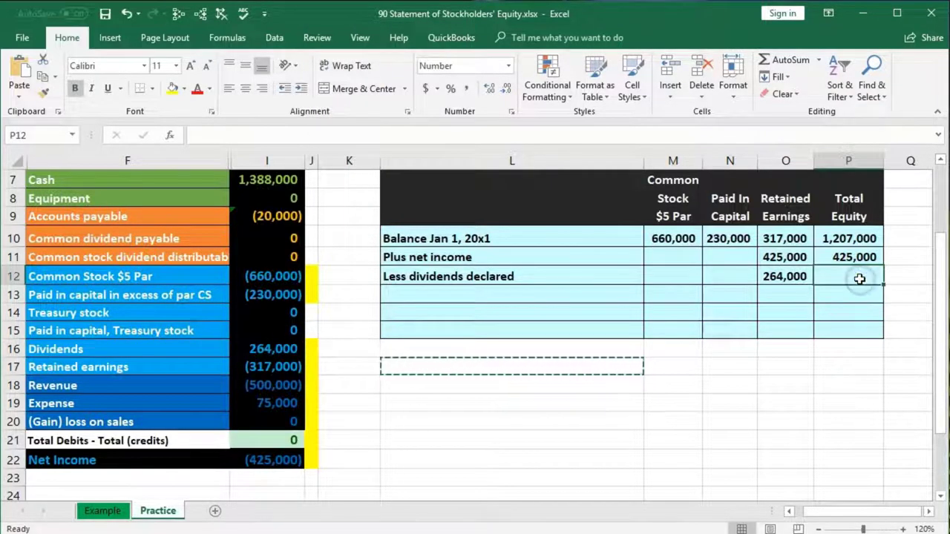
type("=sum(")
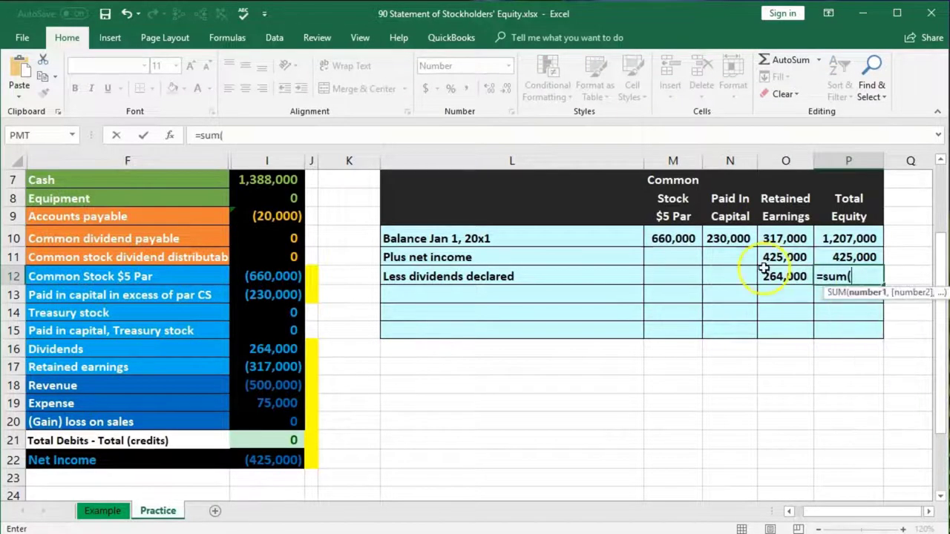
left_click_drag(681, 276, 765, 276)
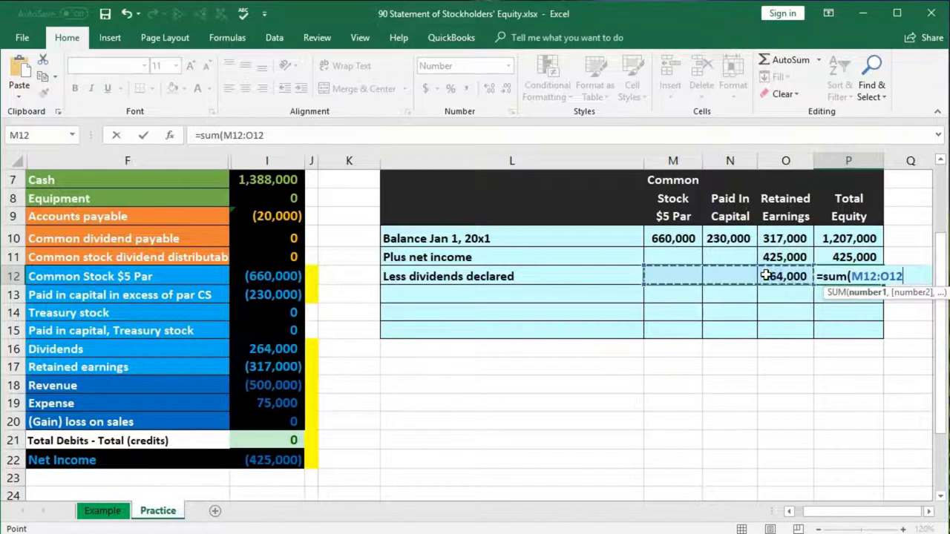
key("Return")
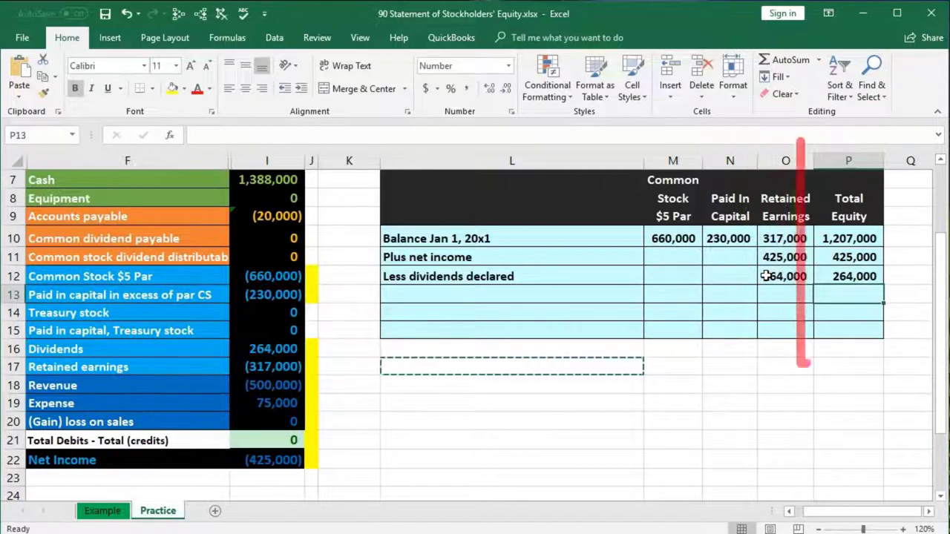
Check the SUM formulas in Total Equity cells P10, P11 and P12 across their rows
left_click(825, 238)
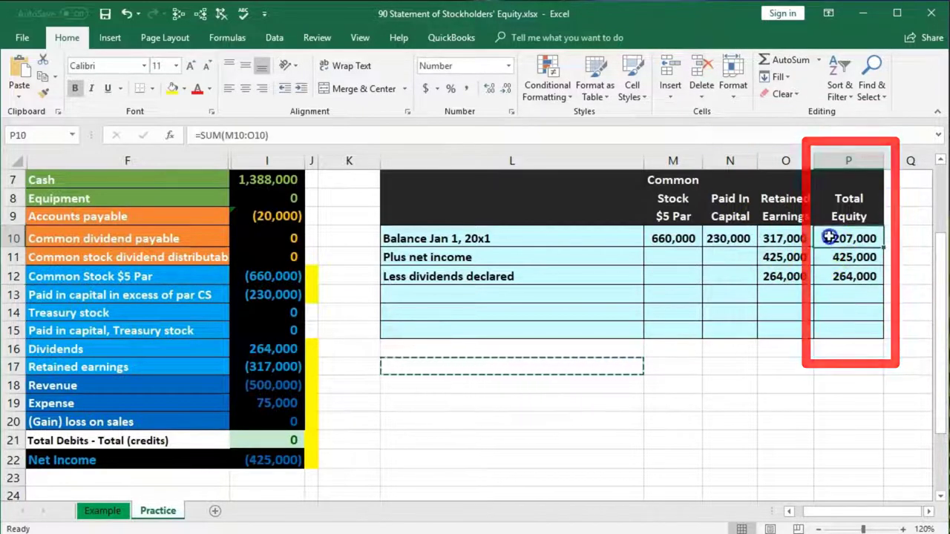
double_click(828, 238)
key("Return")
double_click(838, 256)
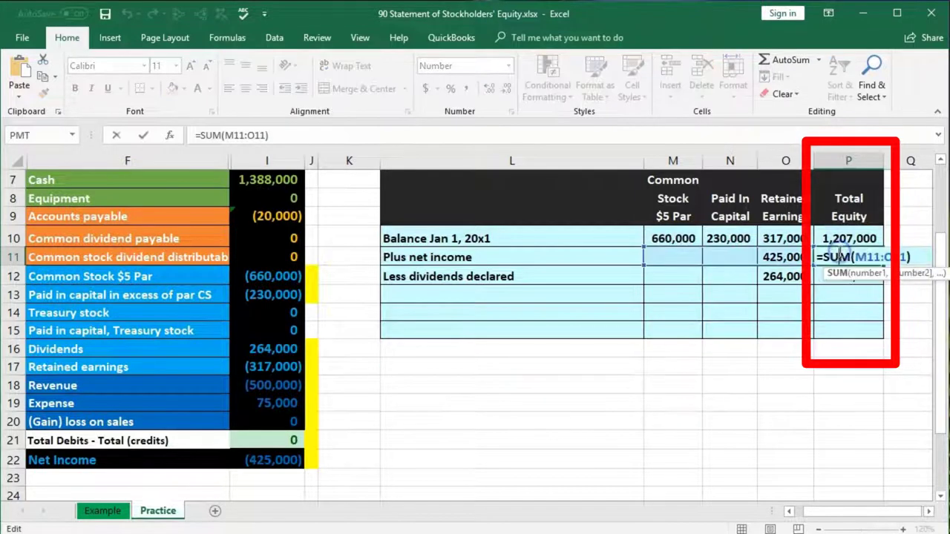
key("Return")
left_click(844, 275)
double_click(844, 274)
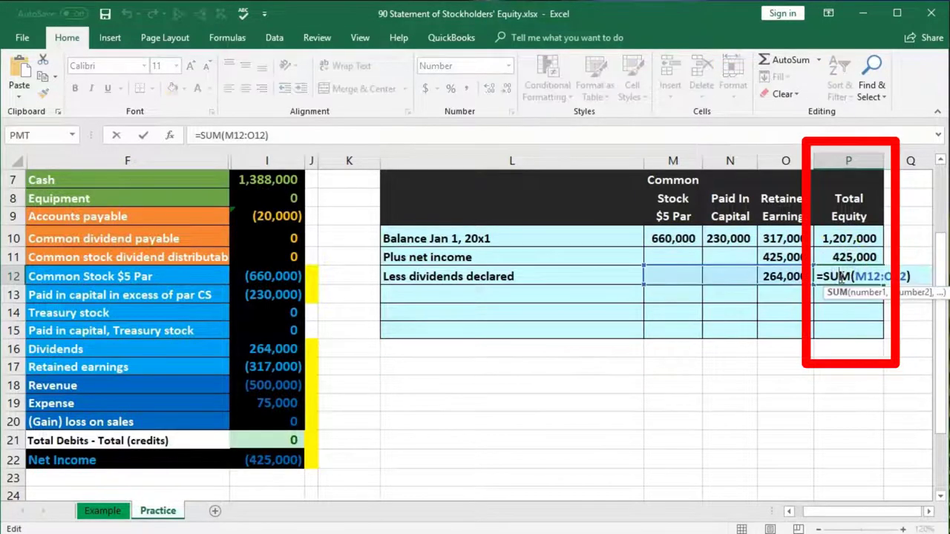
key("Return")
left_click(838, 334)
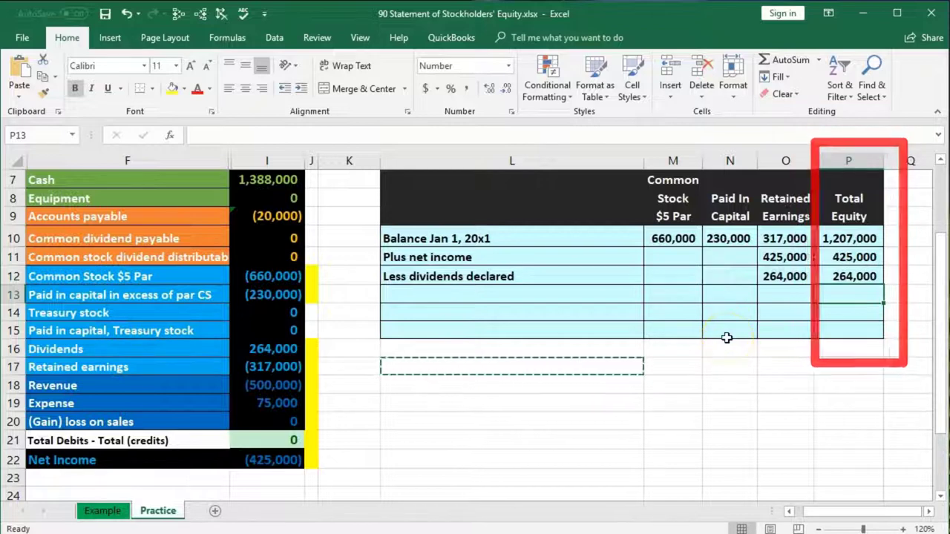
Label the row below dividends declared, in L13, as "Issuas of common stock"
left_click(522, 299)
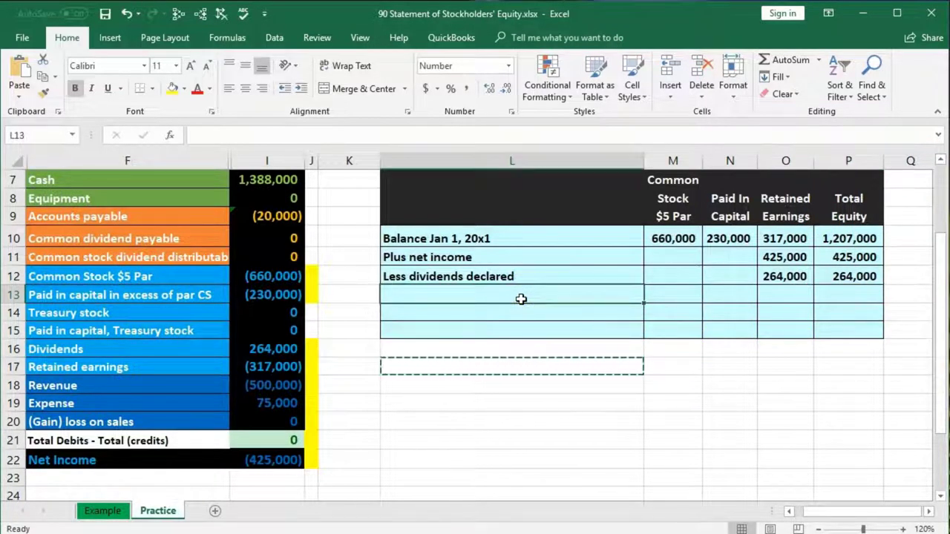
type("Issuas of common stock")
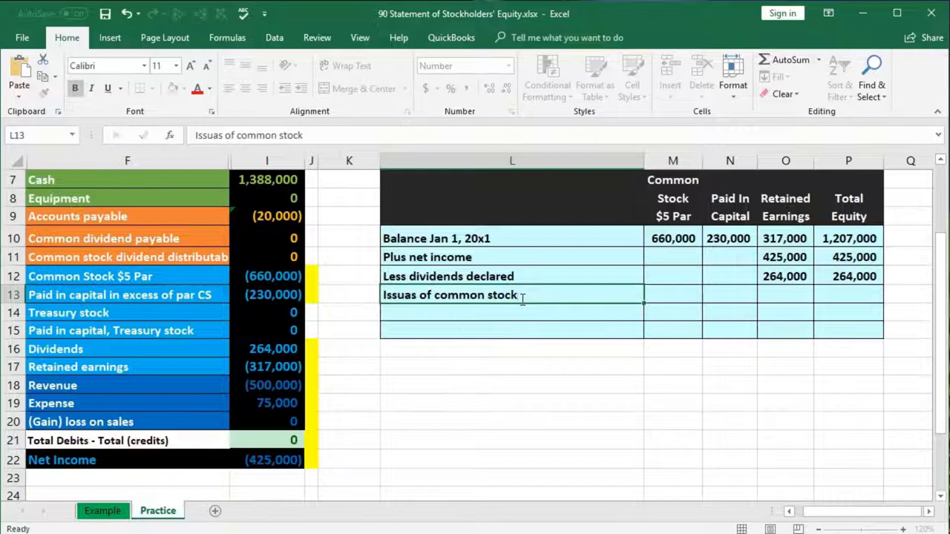
key("Return")
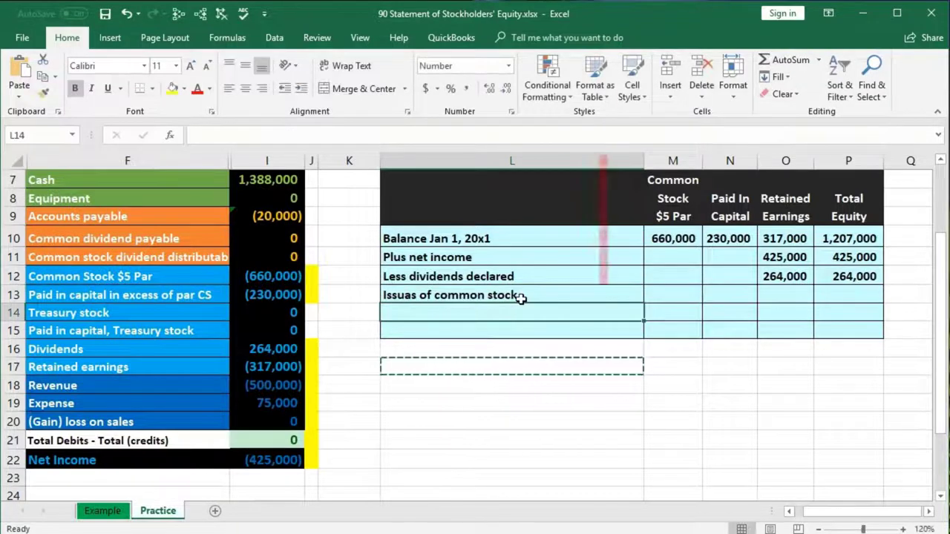
left_click(677, 295)
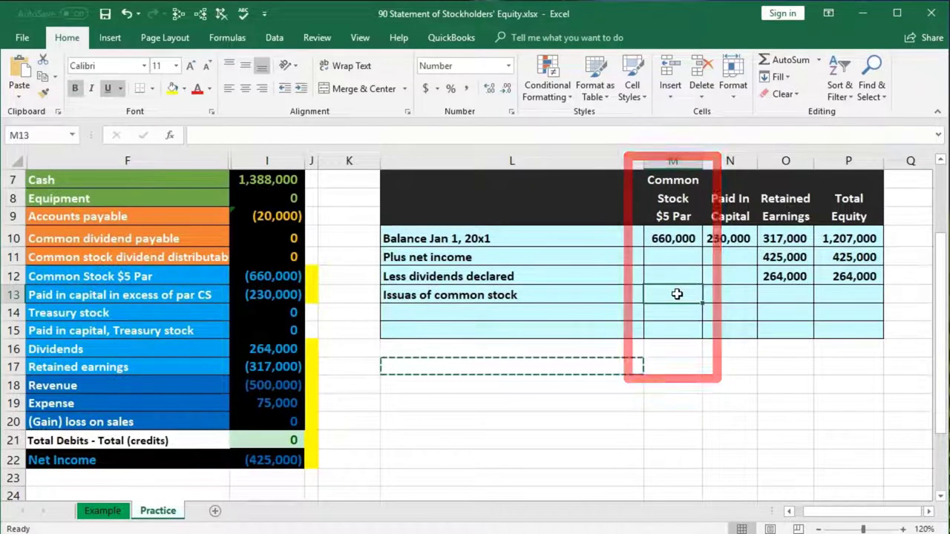
Label the following row, in L14, as "Repurchase of common stock"
left_click(550, 316)
type("R")
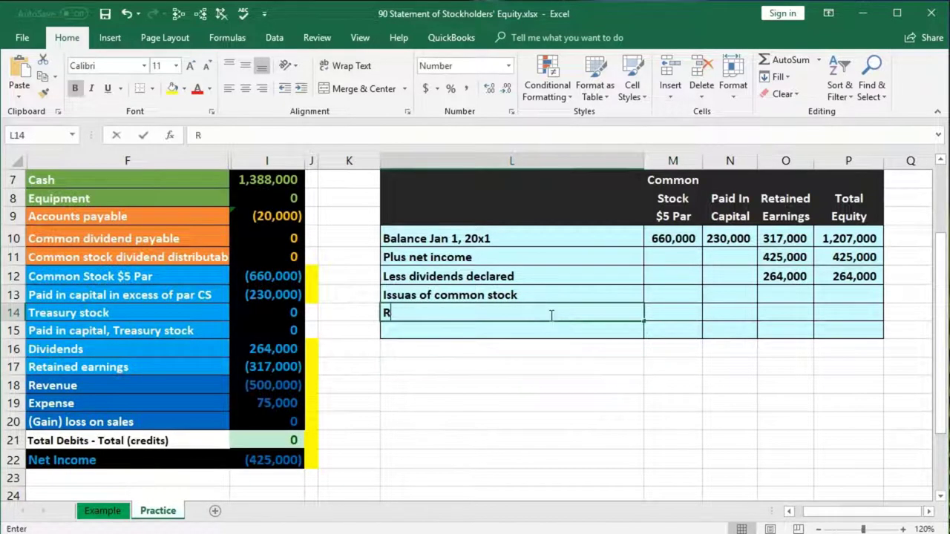
type("epurchase of common stock")
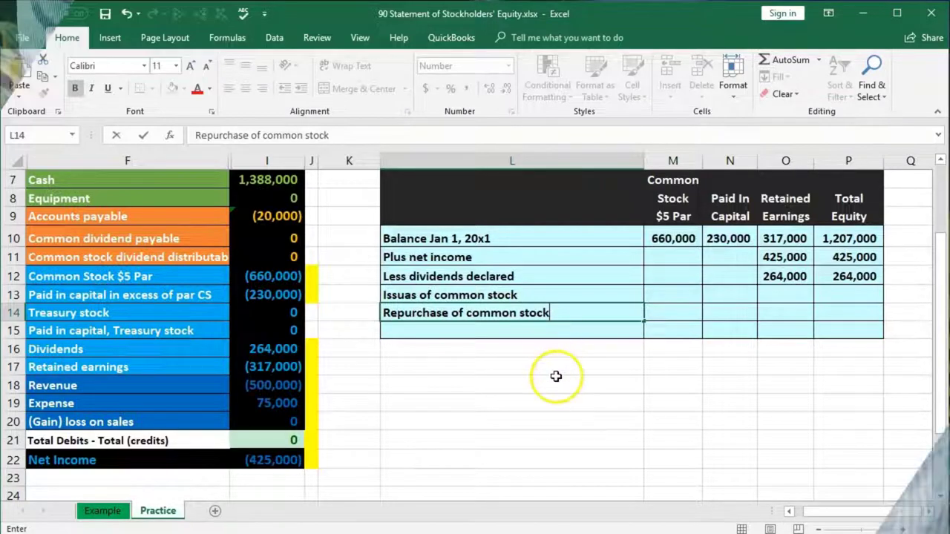
left_click(553, 377)
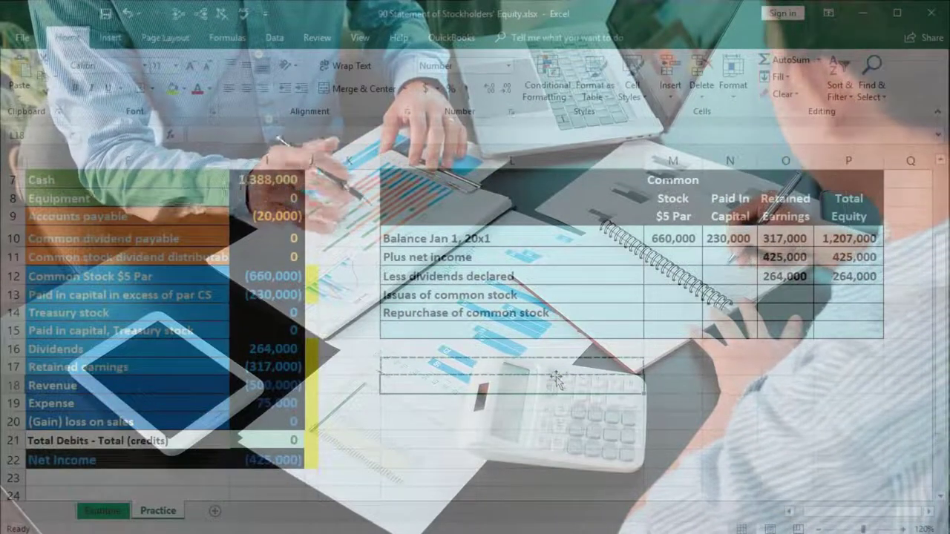
left_click(687, 333)
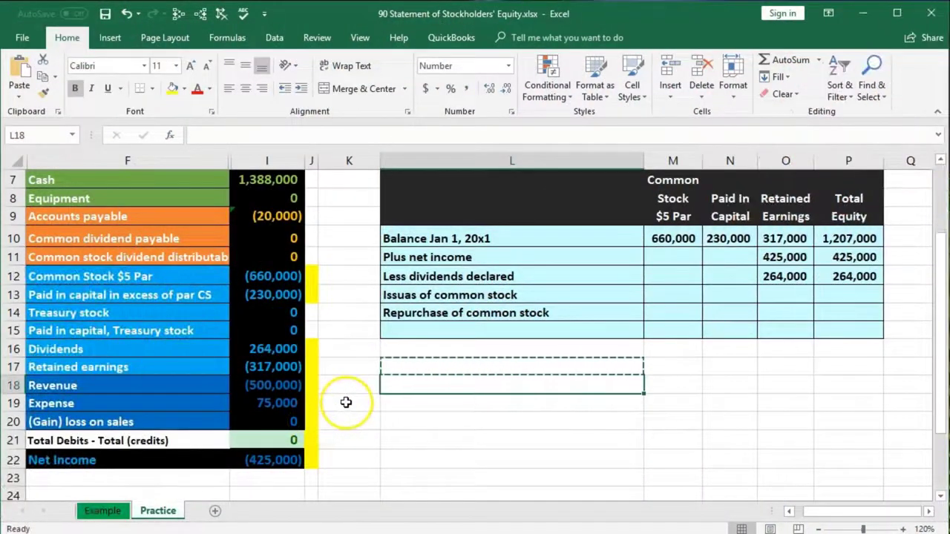
Copy the Total Equity SUM formula from P12 down through P14 and check the copied formulas in both stock rows
left_click(854, 277)
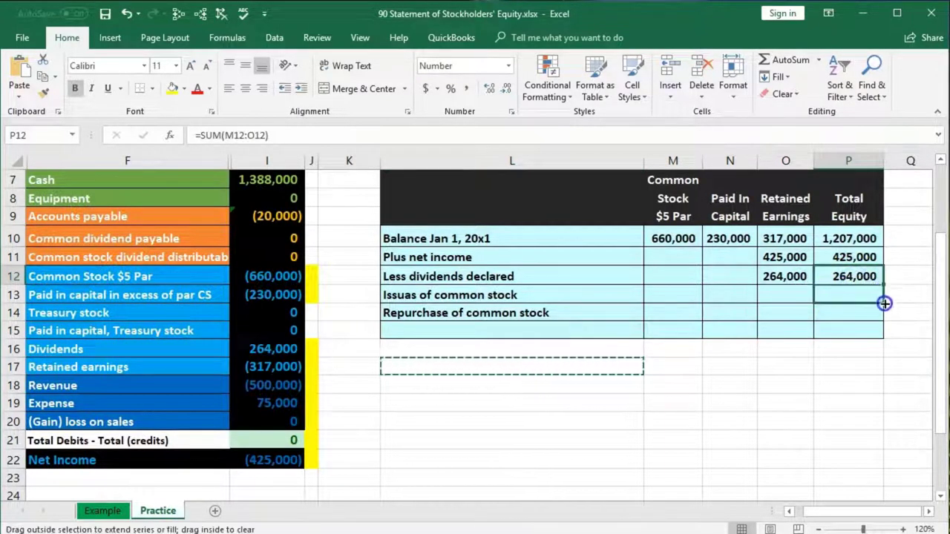
left_click_drag(887, 312, 886, 316)
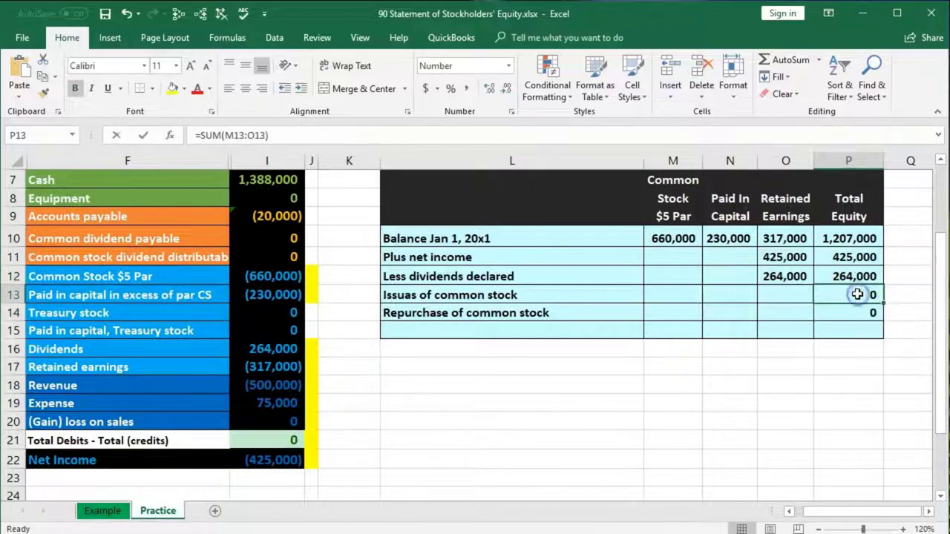
double_click(859, 294)
key("Return")
double_click(853, 315)
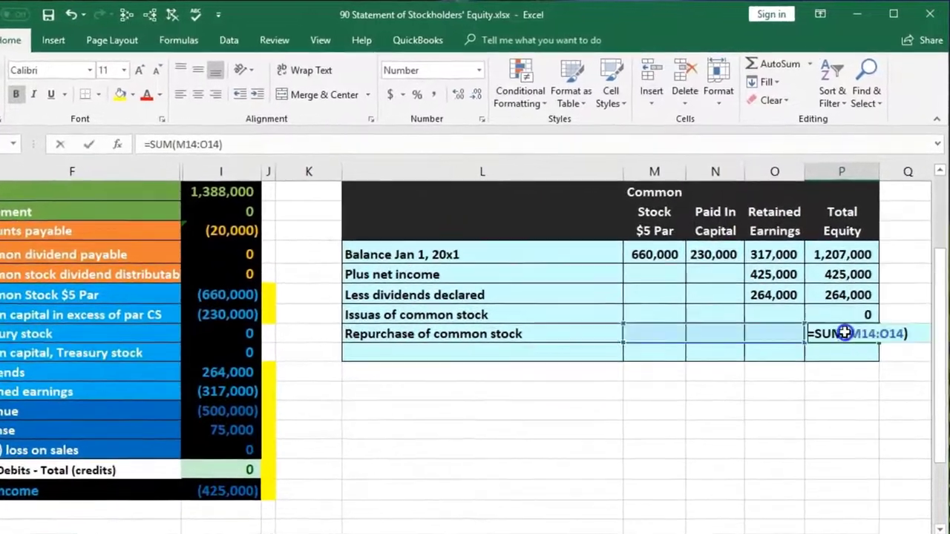
key("Return")
left_click(472, 400)
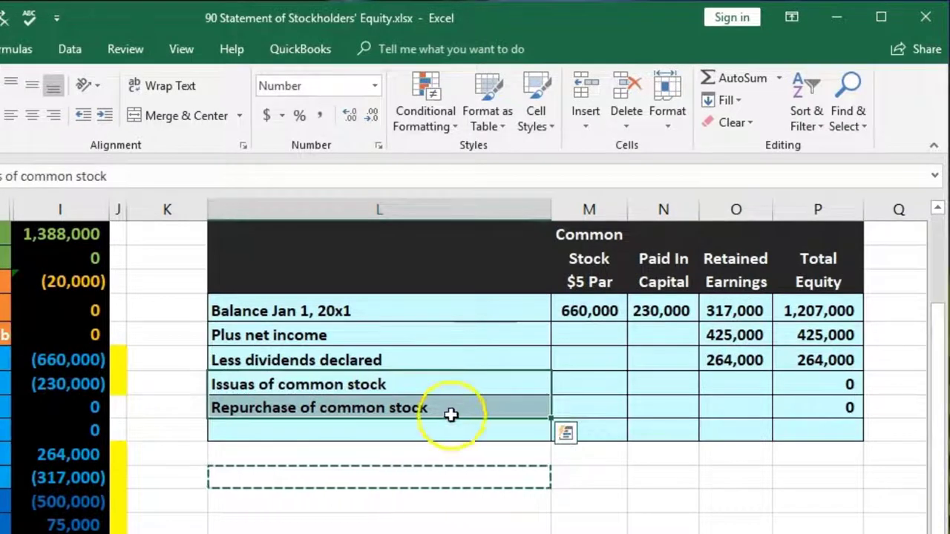
Copy the L10 balance label into L15 as a value and edit it to "Balance Dec 31, 20x1"
left_click(441, 430)
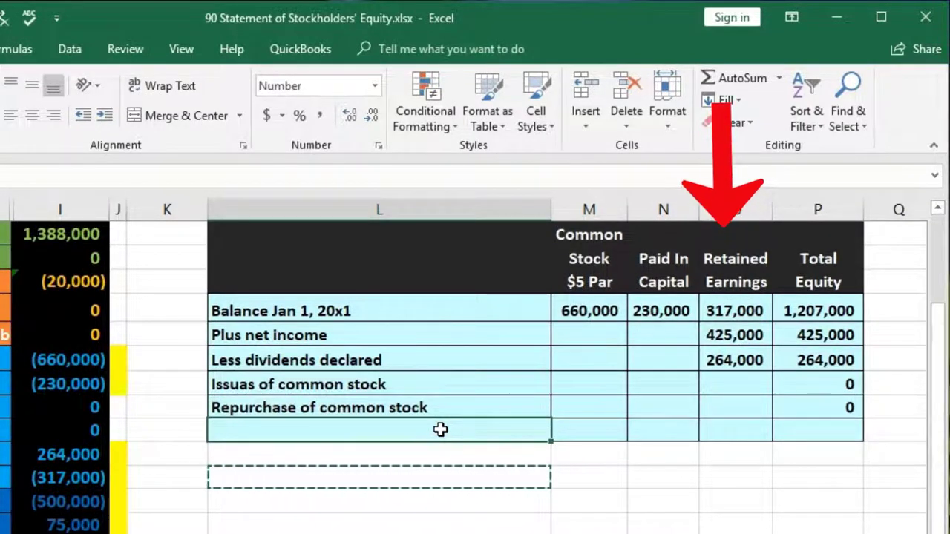
left_click(389, 312)
right_click(387, 308)
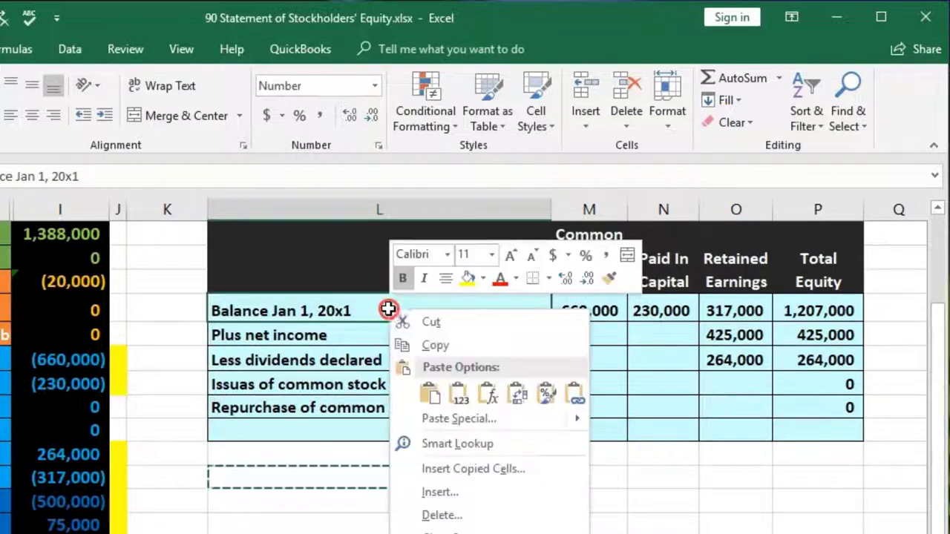
left_click(416, 346)
left_click(333, 429)
right_click(333, 429)
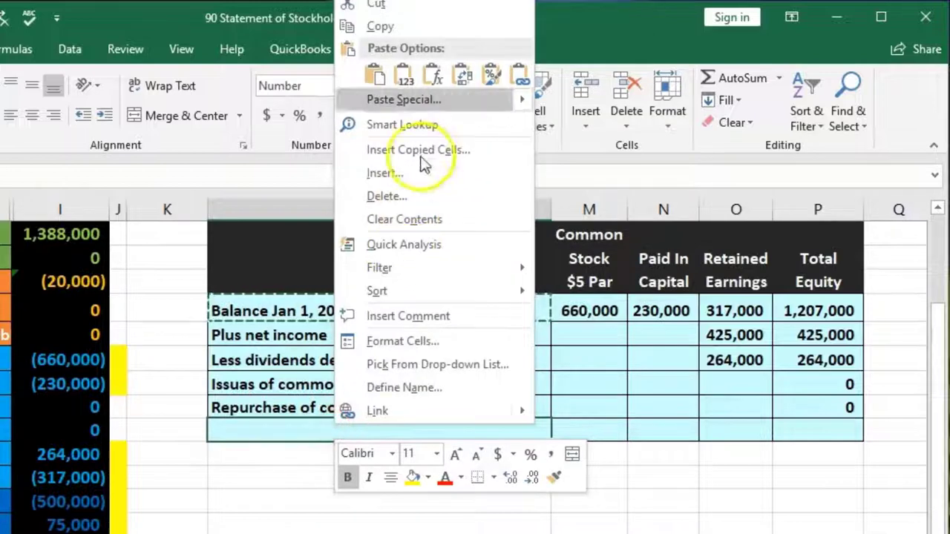
left_click(402, 74)
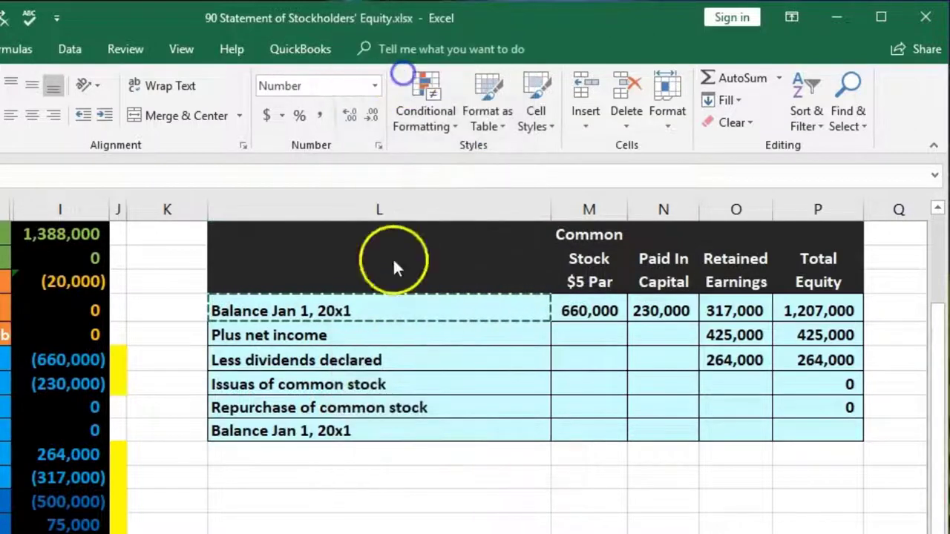
double_click(307, 430)
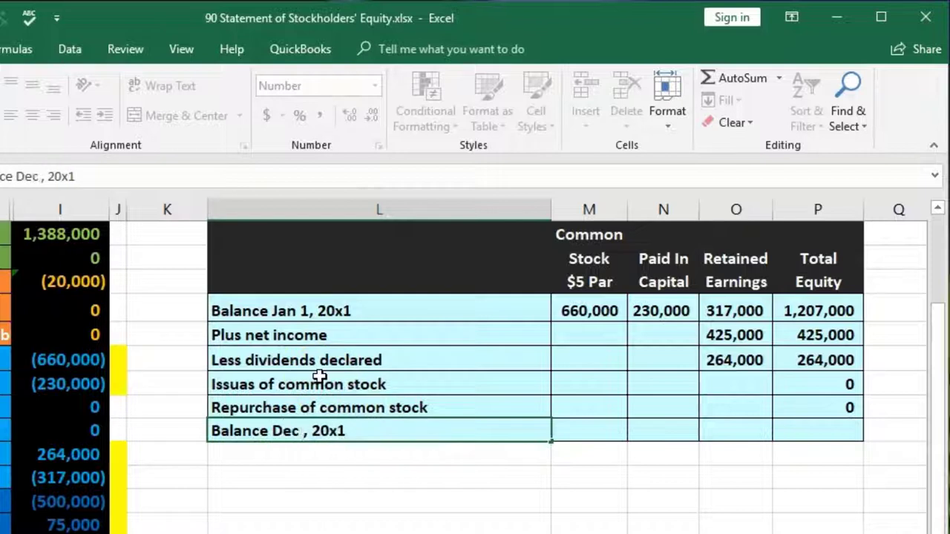
key("Return")
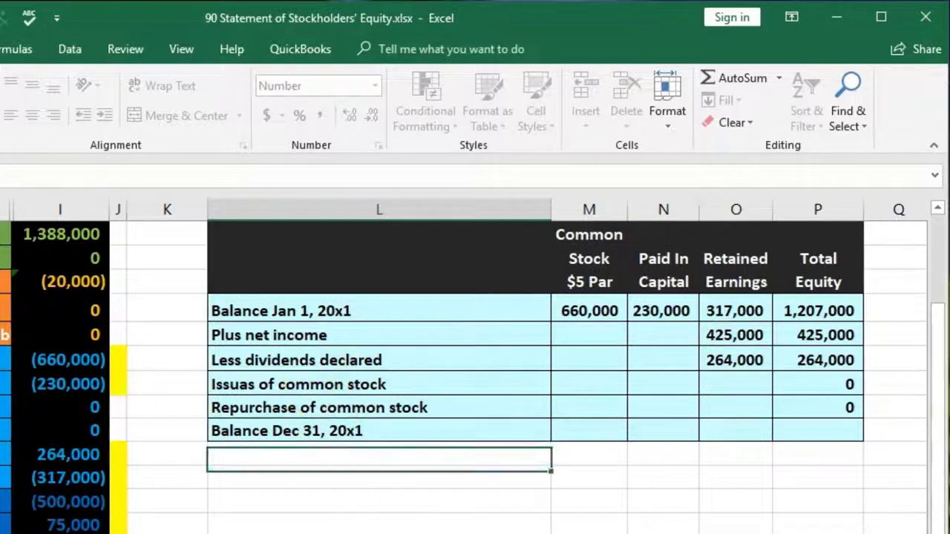
Compare the January 1 and December 31 balance rows, examining Common Stock, Paid In Capital and Retained Earnings in M10:O10
left_click(417, 310)
key("ctrl+c")
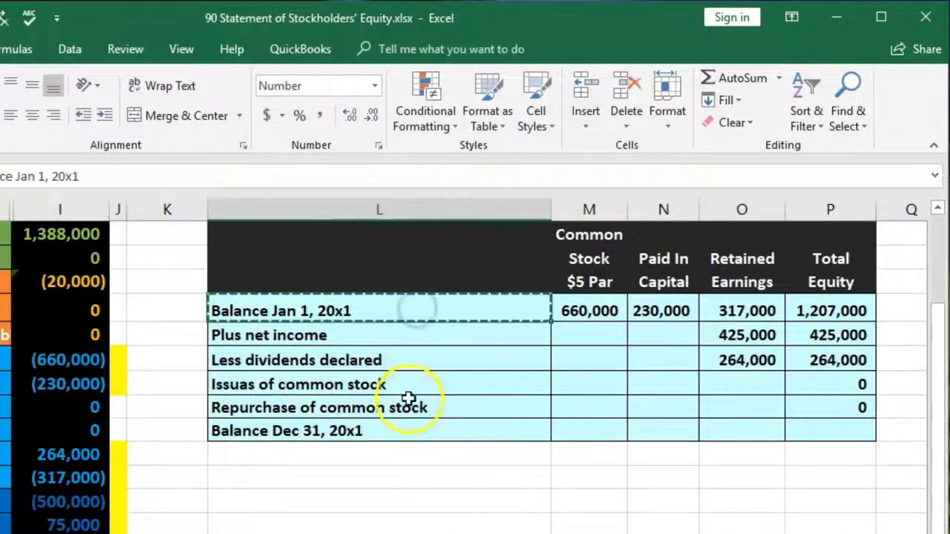
left_click(399, 432)
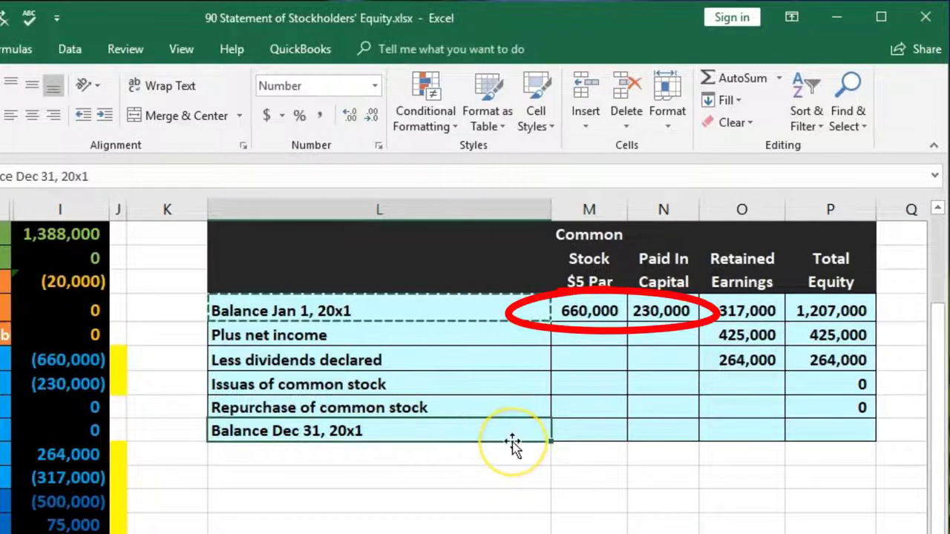
left_click_drag(583, 324, 644, 323)
key("ctrl+v")
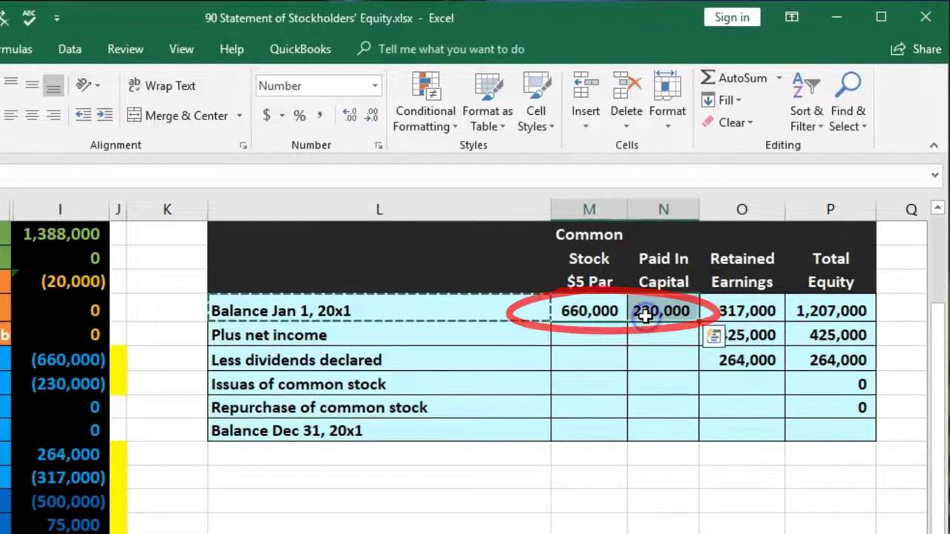
left_click(644, 314)
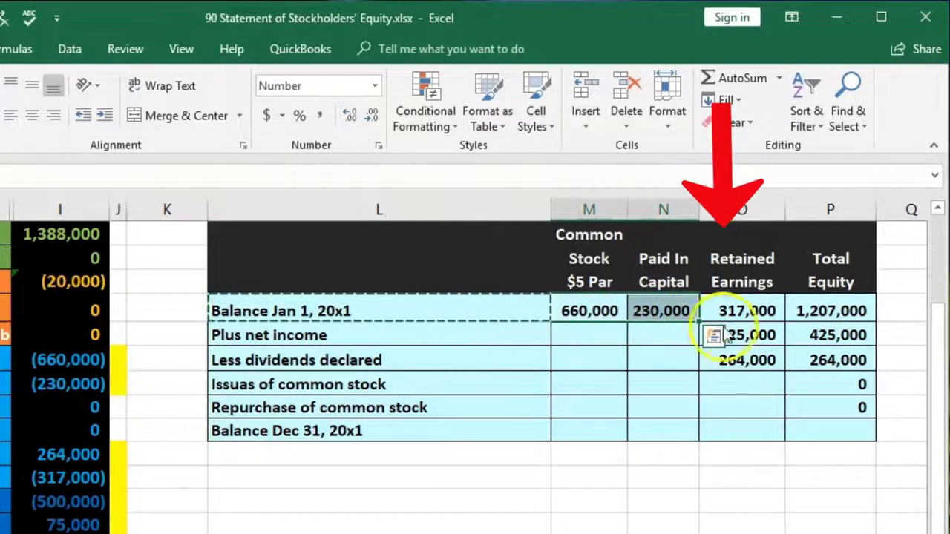
left_click(753, 311)
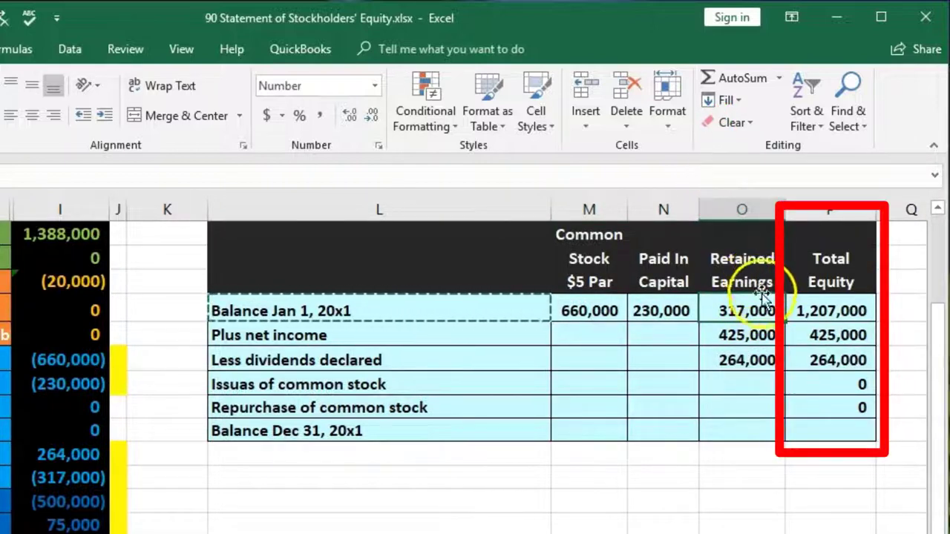
Compute ending retained earnings in the Calculator as 317,000 + 425,000 − 264,000, and close it
left_click(753, 432)
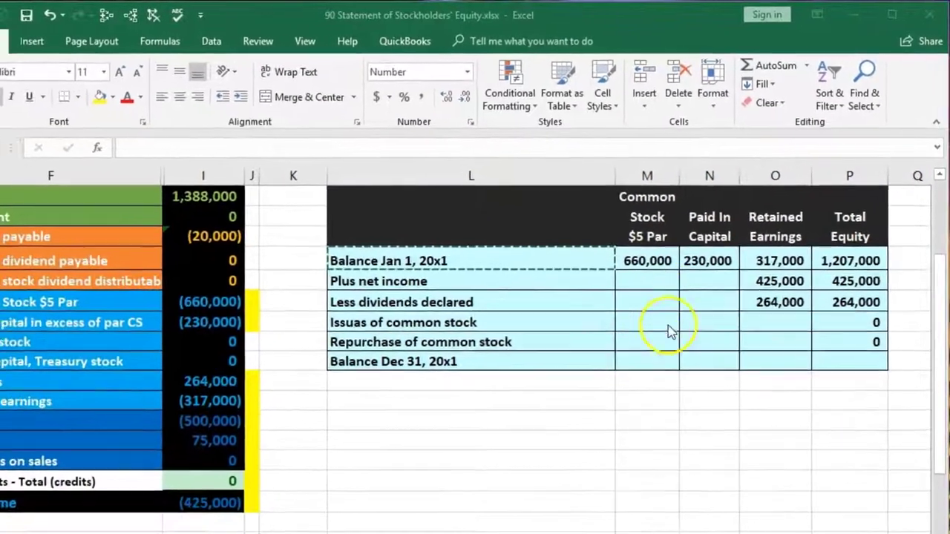
key("XF86Calculator")
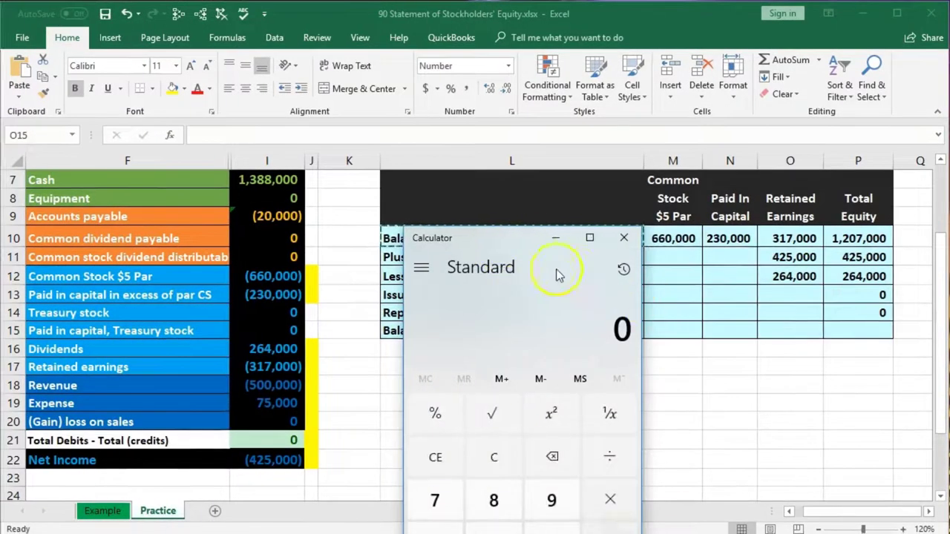
left_click_drag(472, 237, 680, 292)
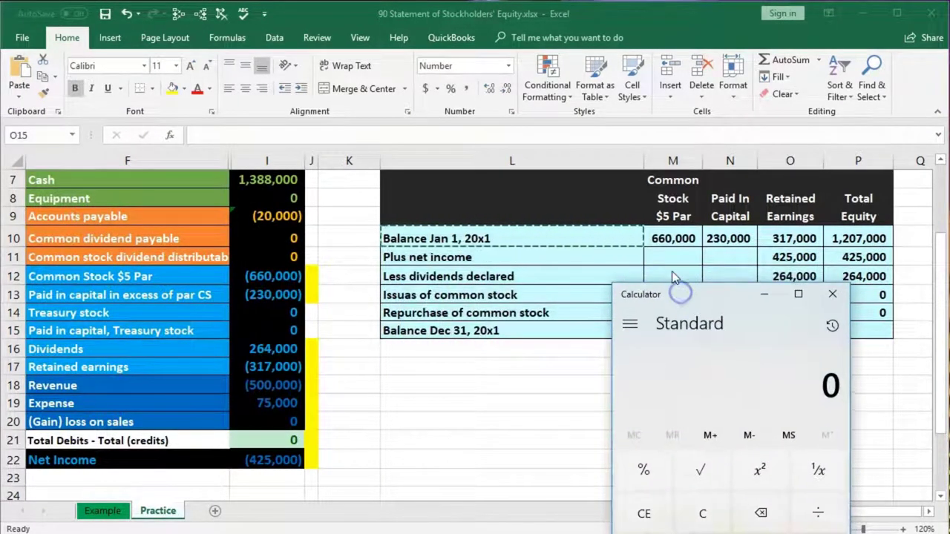
type("317,000")
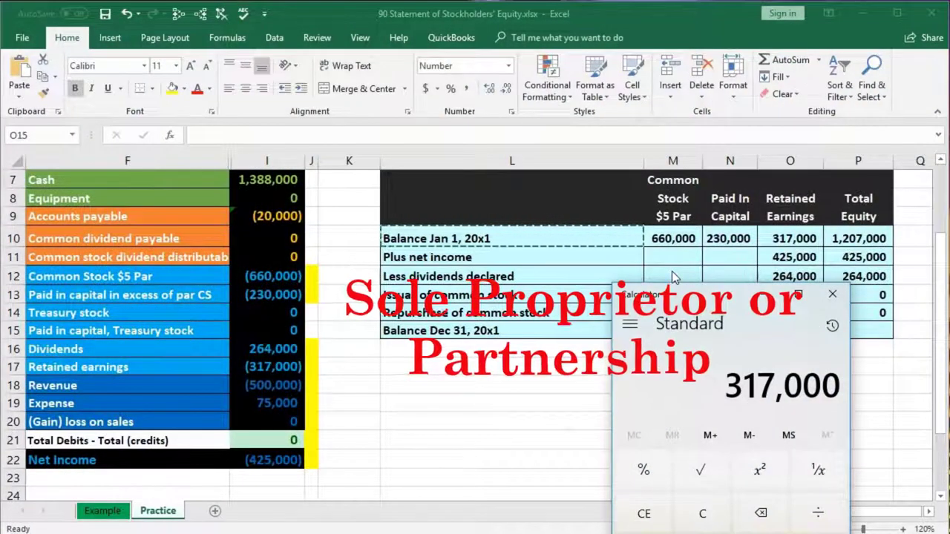
key("plus")
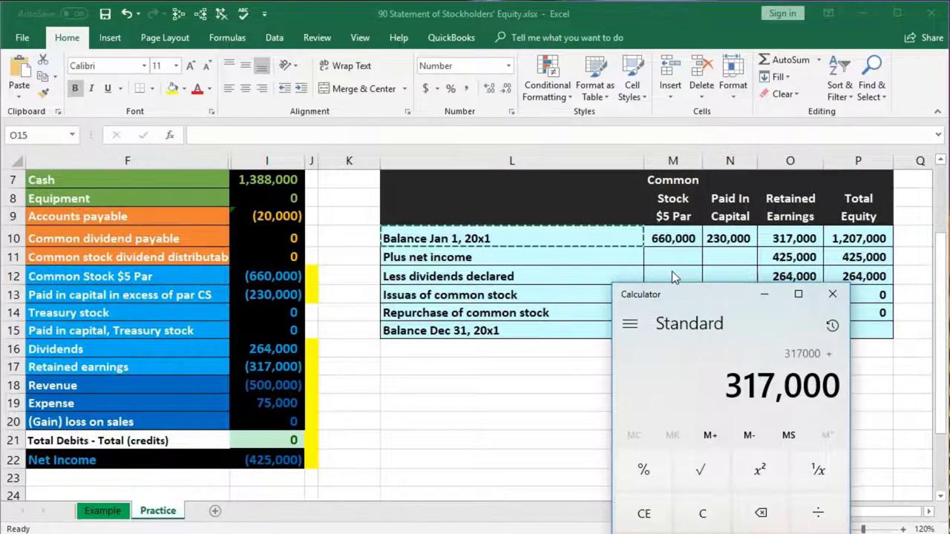
type("42500")
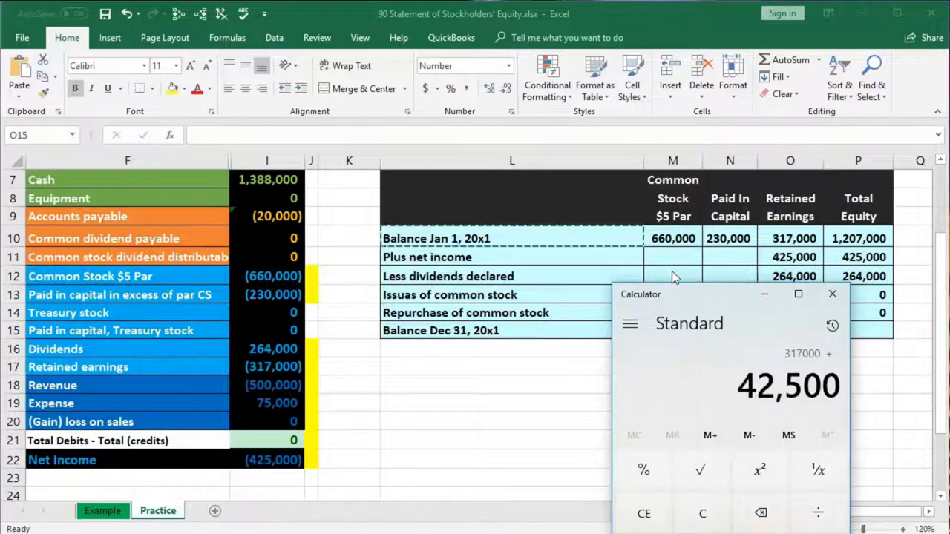
type("0")
key("minus")
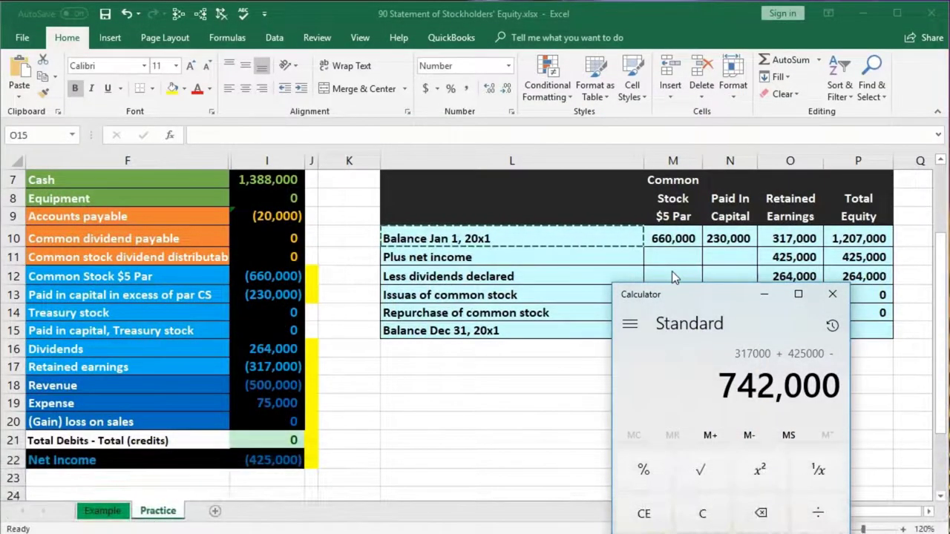
type("264000")
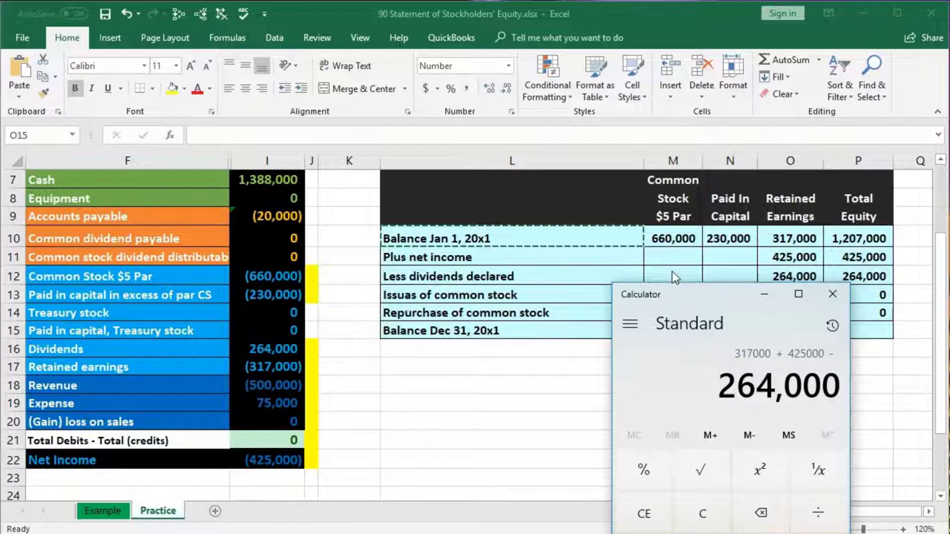
key("Return")
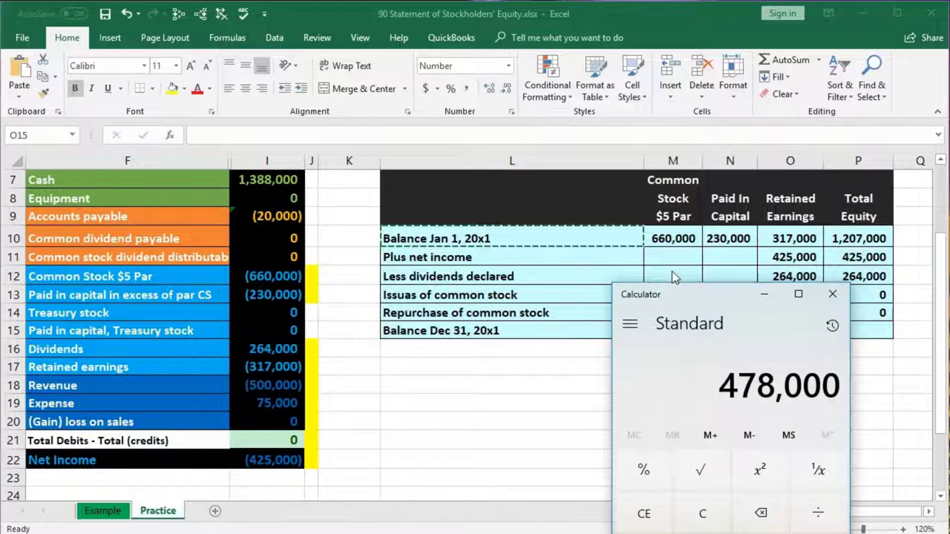
left_click(834, 296)
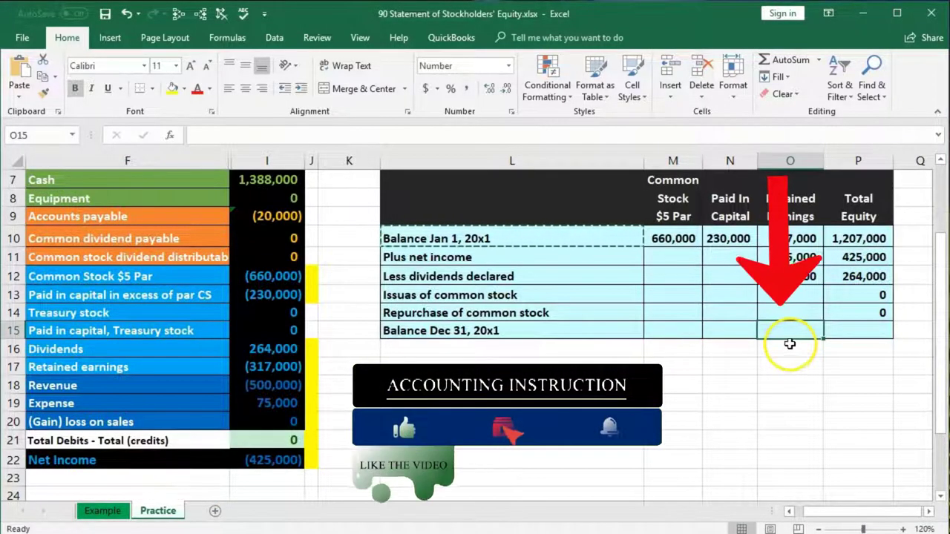
Enter the formula =O10+O11-O12 in O15 for the December 31 Retained Earnings balance
type("=")
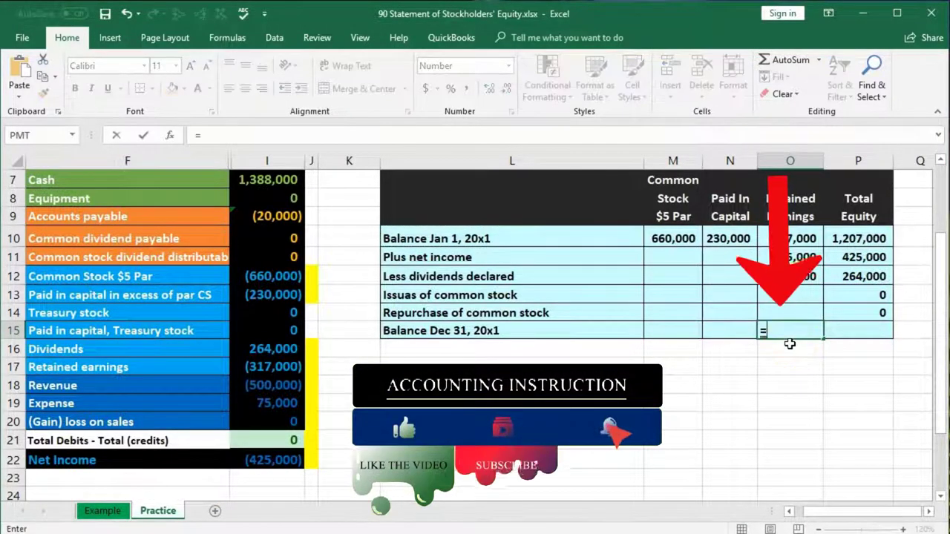
left_click(805, 236)
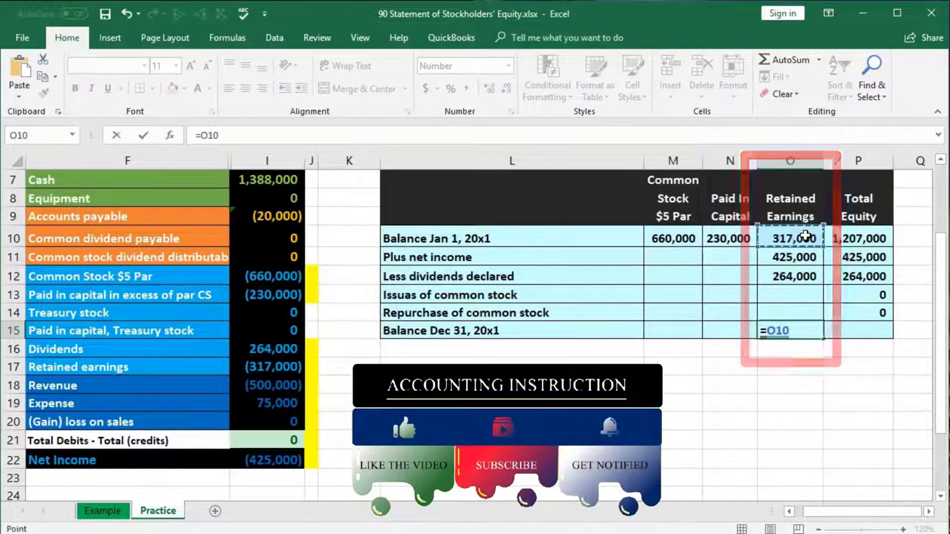
type("+")
left_click(794, 252)
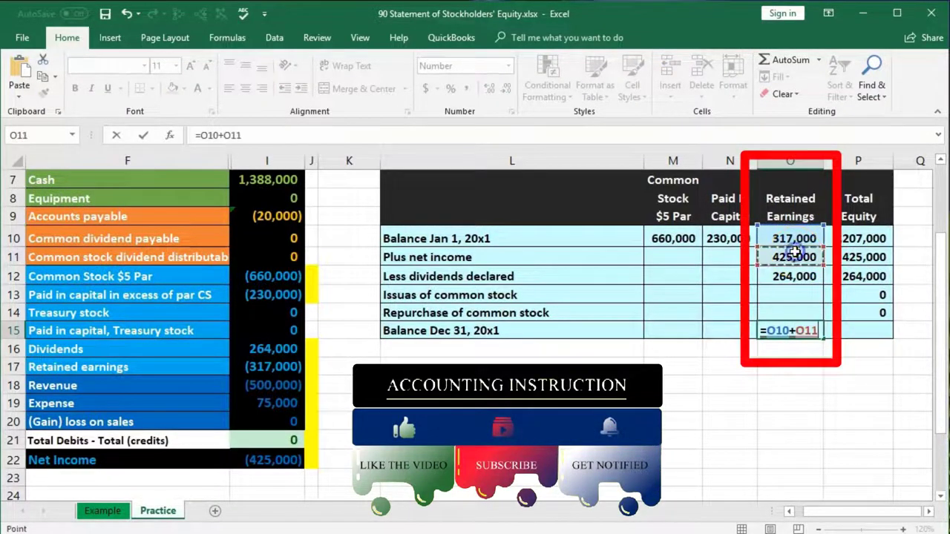
type("-")
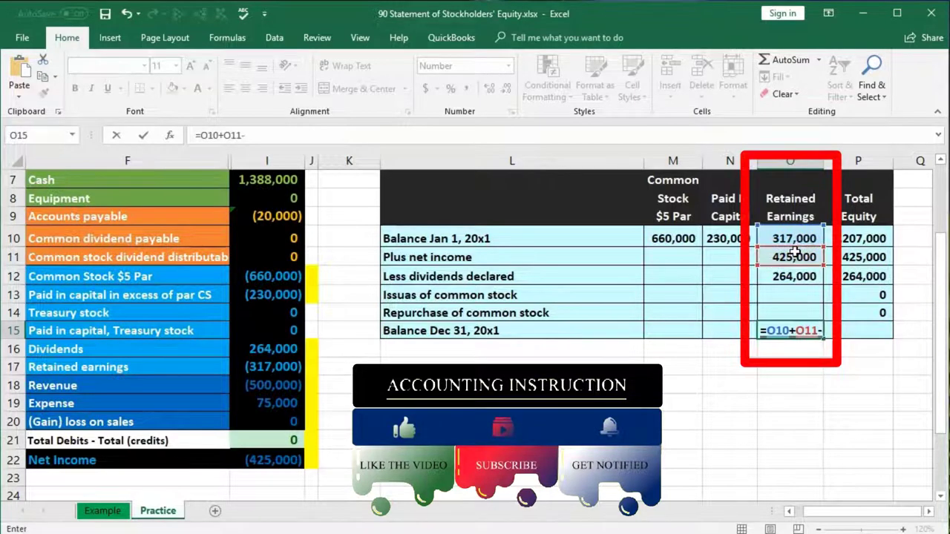
left_click(796, 276)
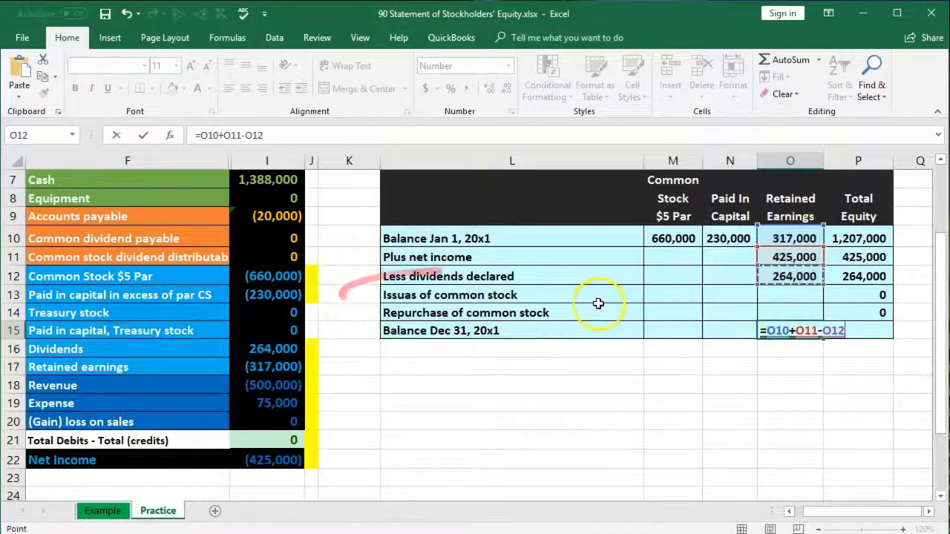
key("Return")
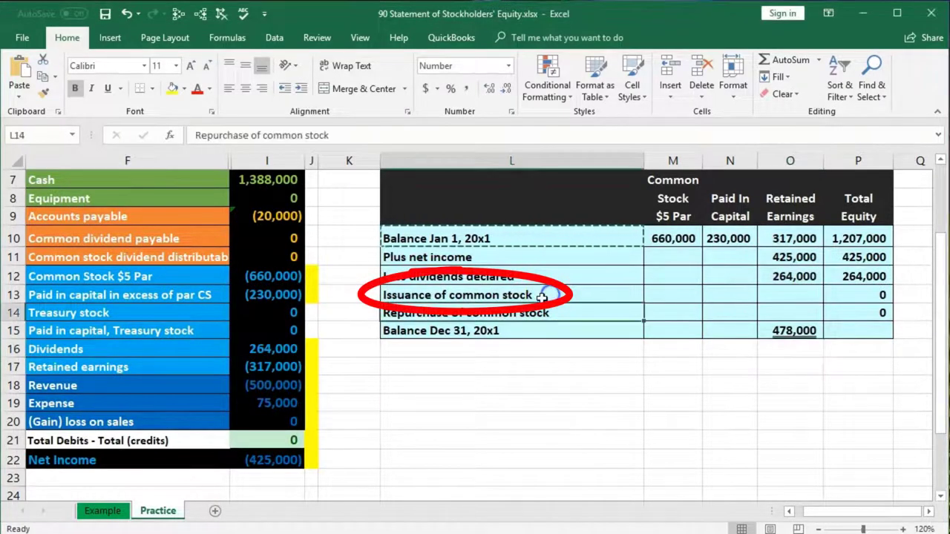
Correct the L13 label to "Issuance of common stock" and extend the O15 formula to =O10+O11-O12+O13-O14
left_click(547, 297)
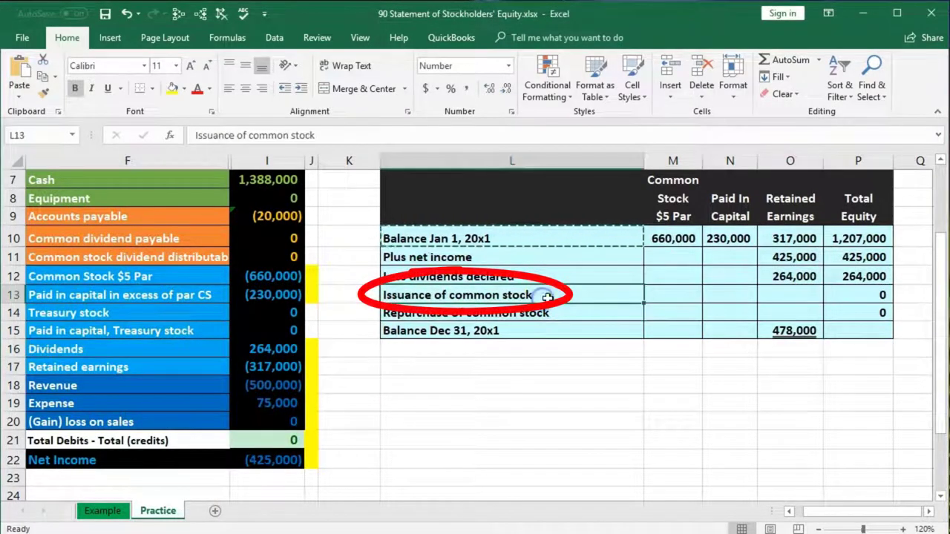
left_click(805, 296)
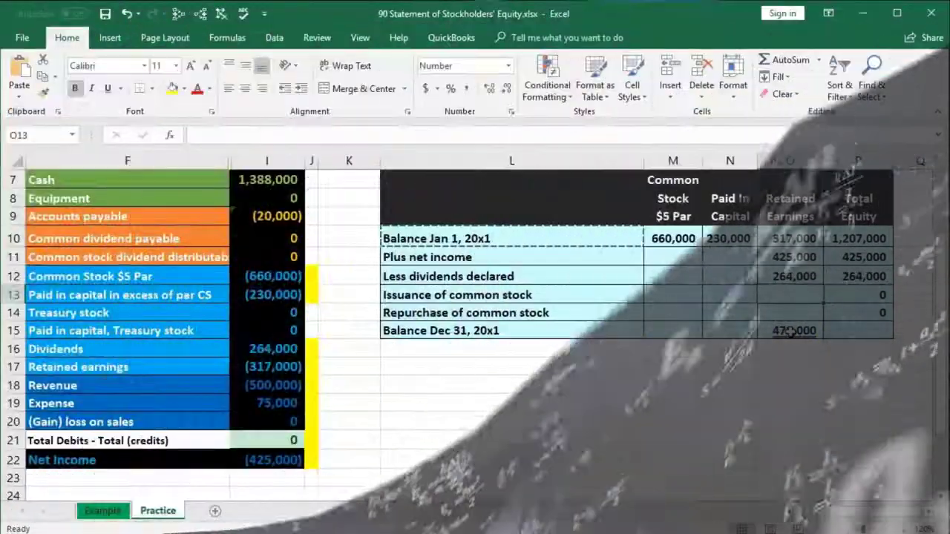
double_click(791, 332)
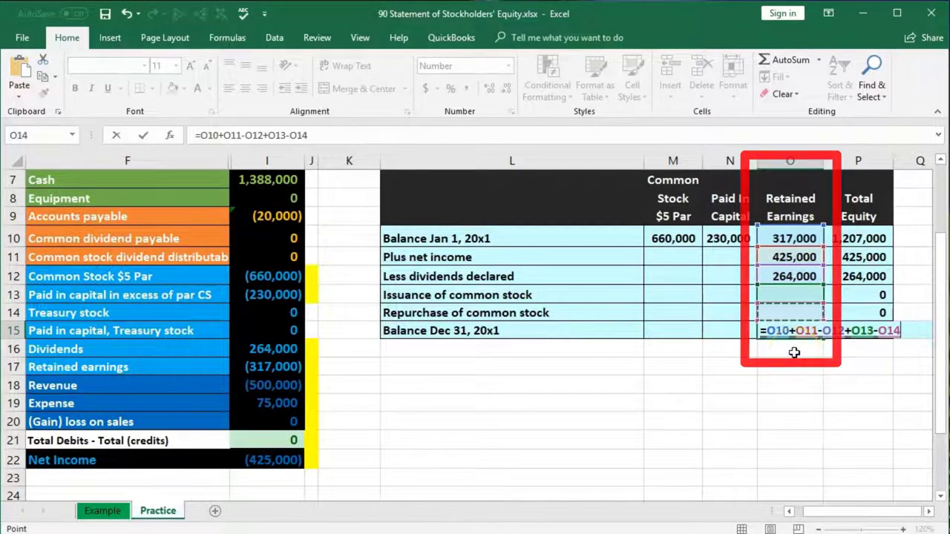
key("Return")
Copy the O15 ending balance formula into M15:N15 and check the copied Common Stock formula
left_click(792, 331)
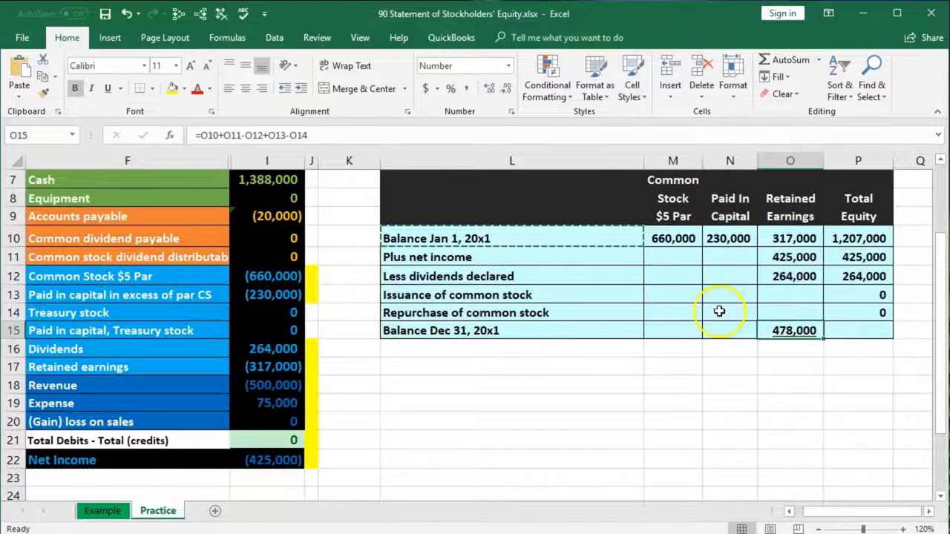
right_click(793, 330)
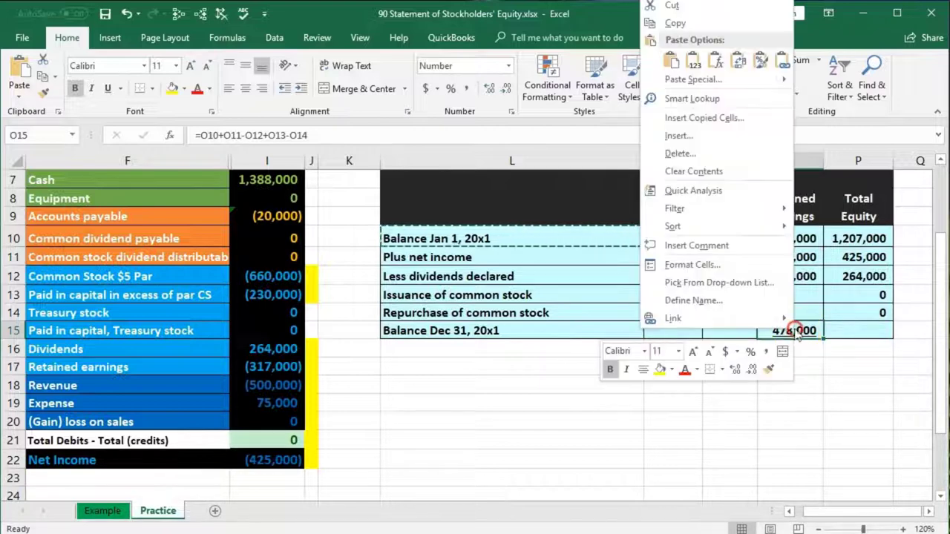
left_click(672, 21)
left_click_drag(682, 321, 710, 329)
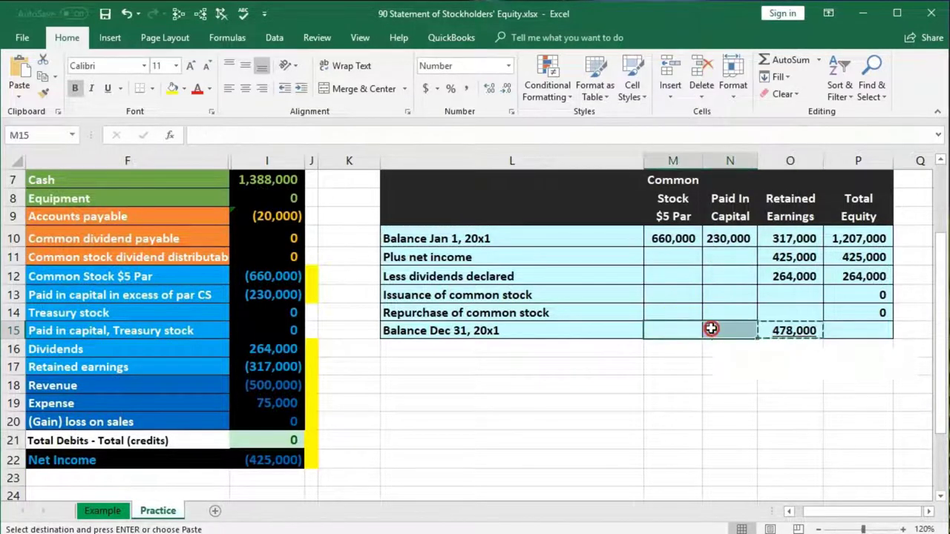
right_click(711, 329)
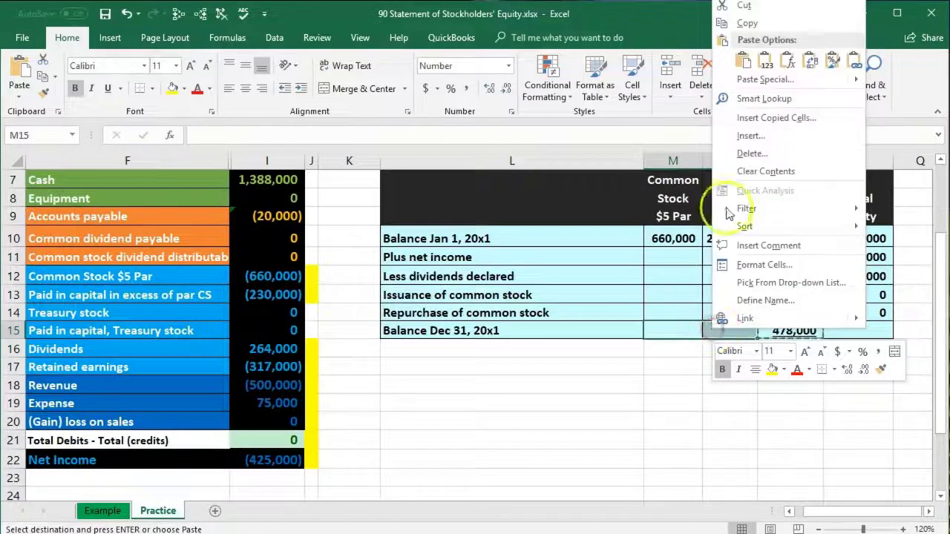
left_click(743, 61)
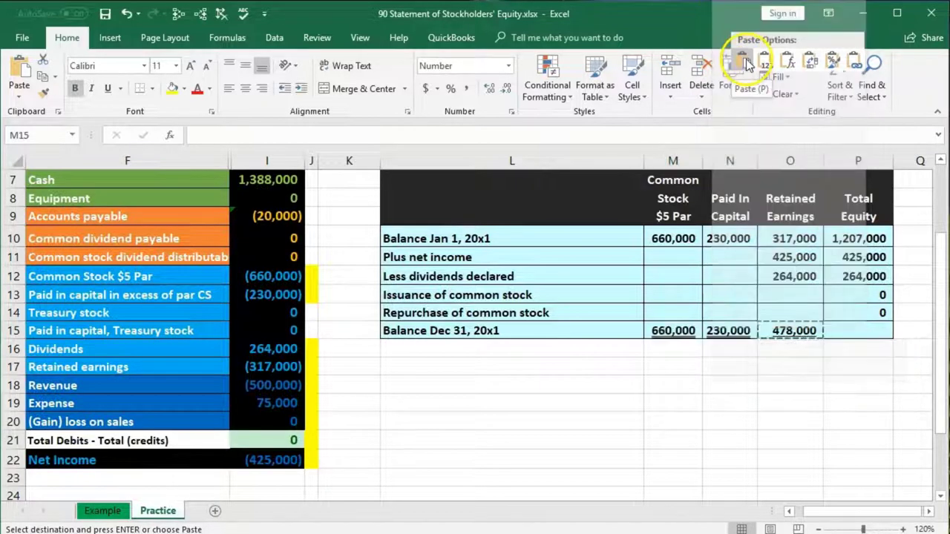
double_click(681, 327)
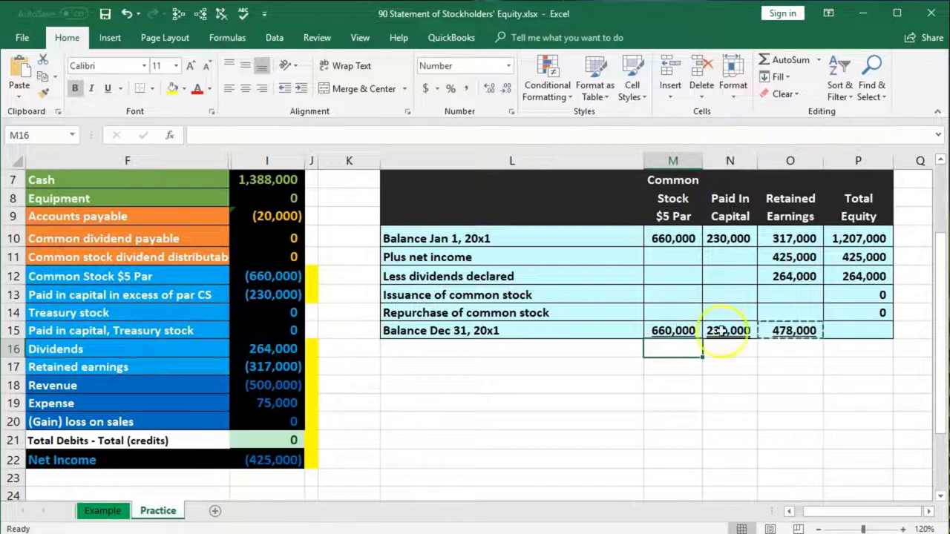
Paste the copied ending balance formula into P15 for Total Equity
left_click(837, 332)
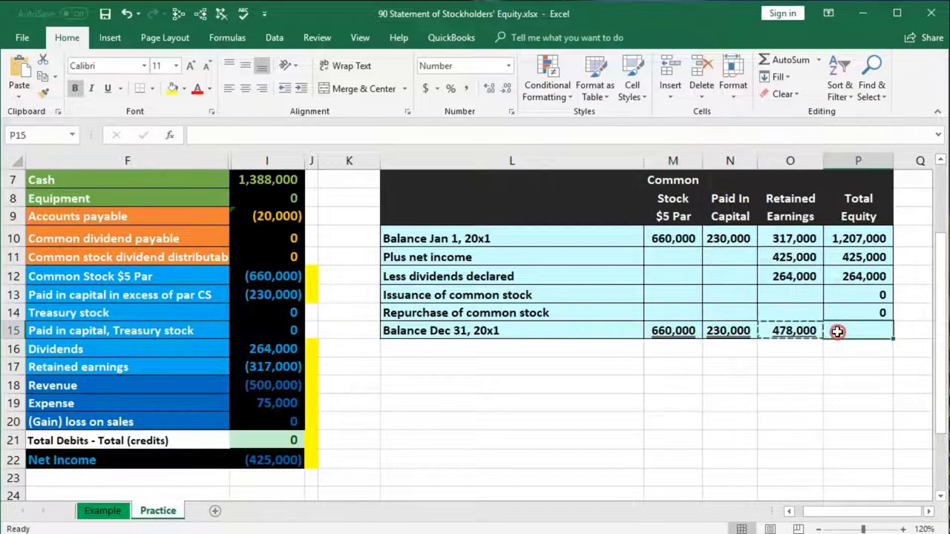
right_click(837, 332)
left_click(717, 67)
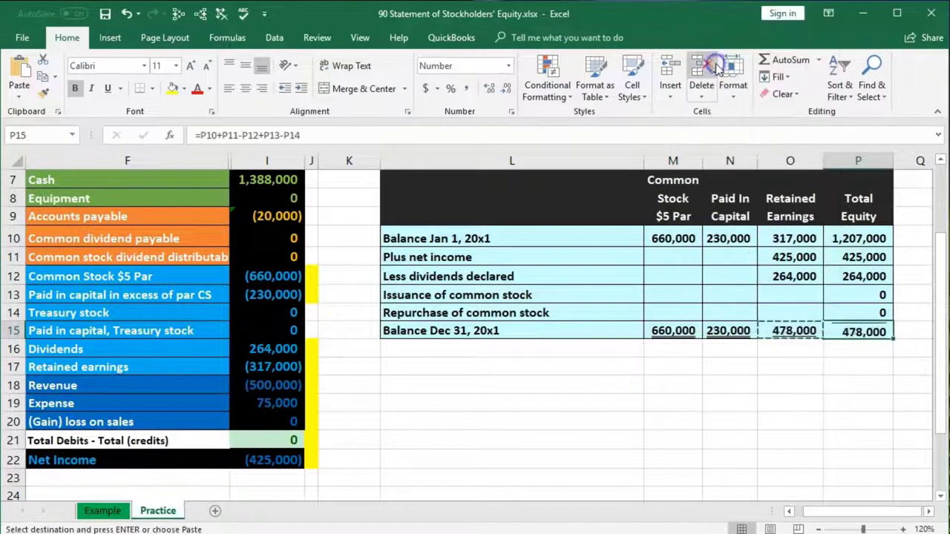
Review the Total Equity amounts in P10:P14 and compare the ending total with the trial balance sum of I12:I20
left_click_drag(866, 238, 869, 318)
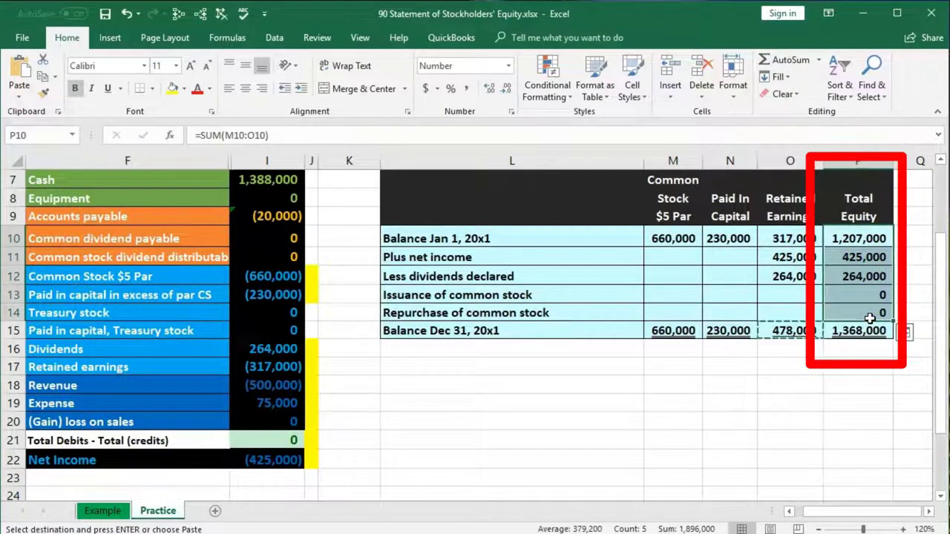
left_click(815, 401)
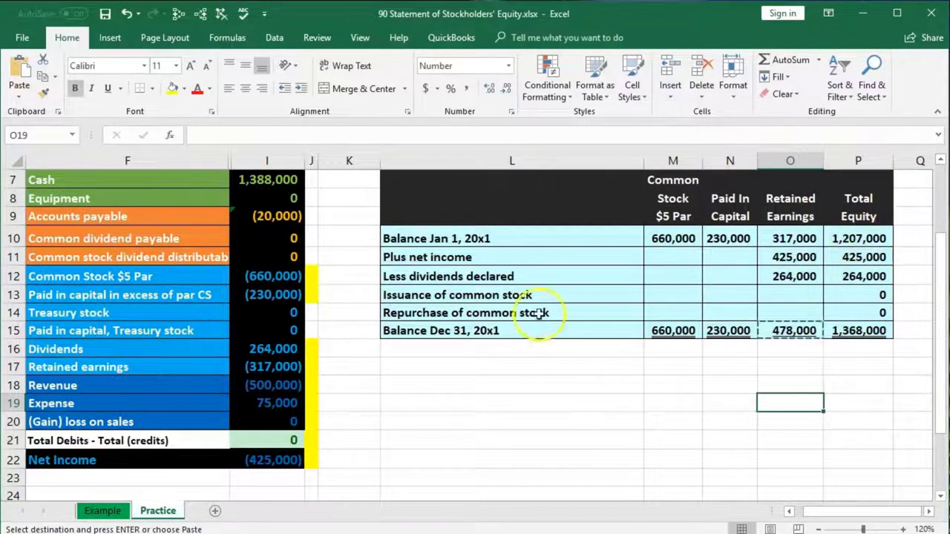
left_click_drag(297, 276, 305, 421)
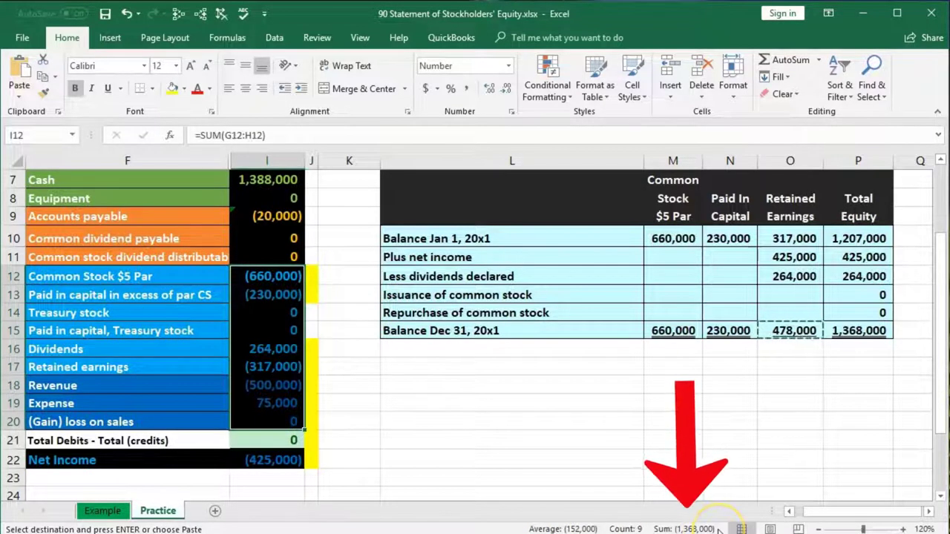
left_click(807, 381)
Clear the December 31 balance formulas from P15 and M15:N15
left_click(853, 330)
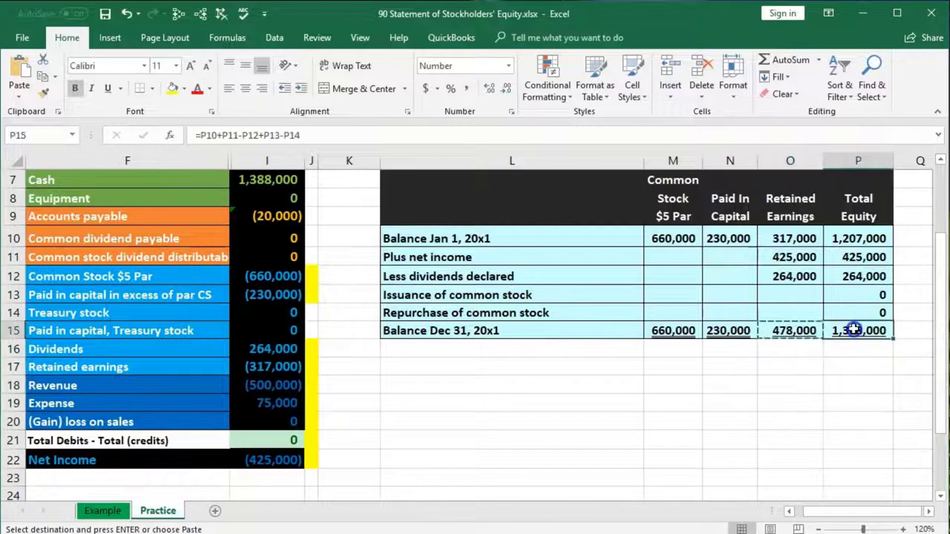
left_click_drag(677, 331, 716, 328)
key("Delete")
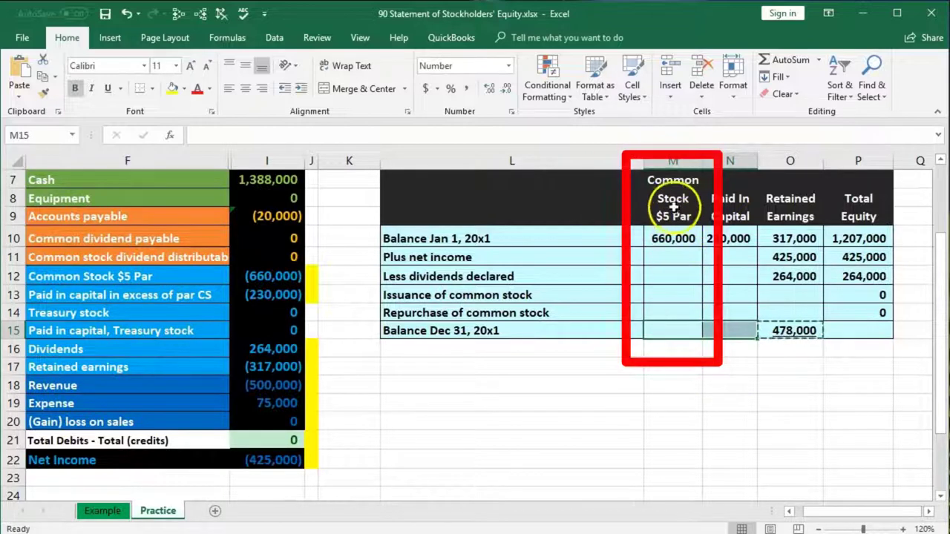
Enter the Common Stock ending balance formula =M10+M11-M12+M13-M14 in M15
left_click(674, 328)
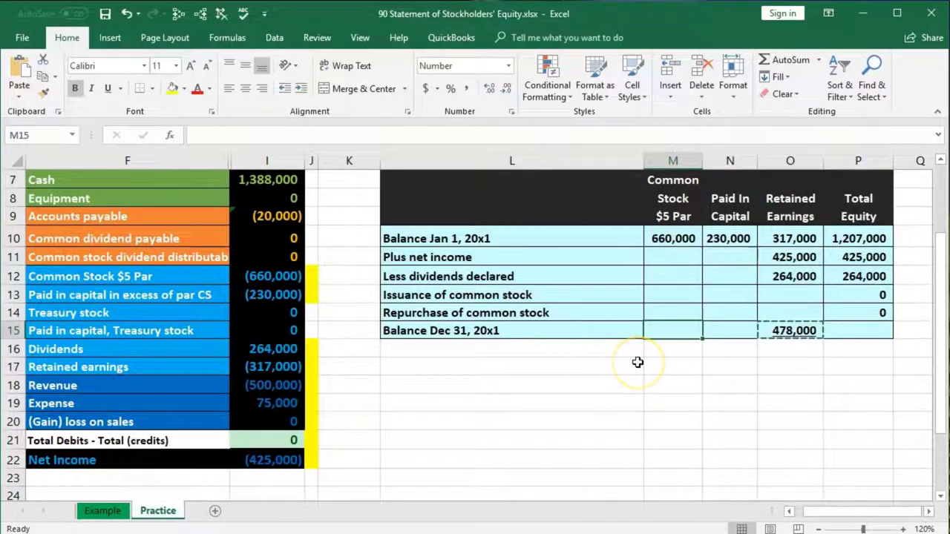
type("=")
left_click(665, 240)
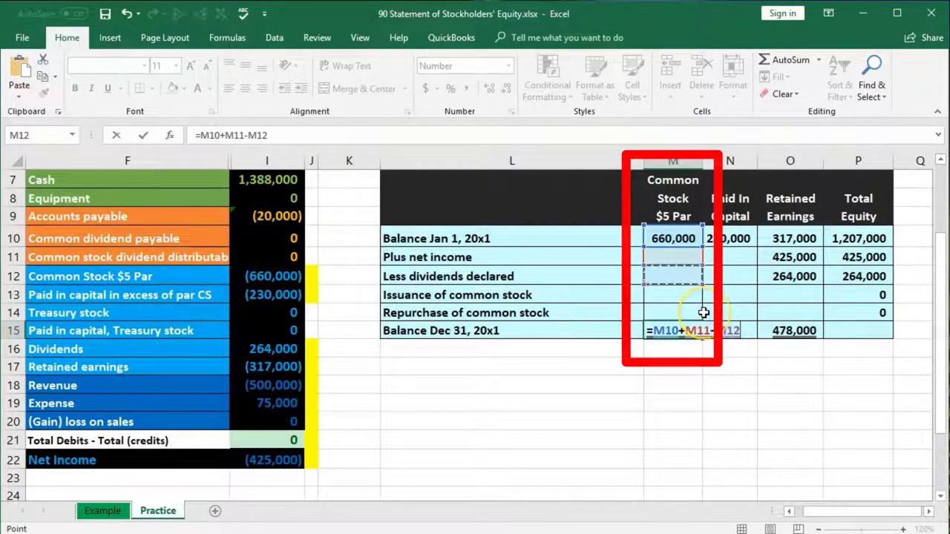
left_click(669, 296)
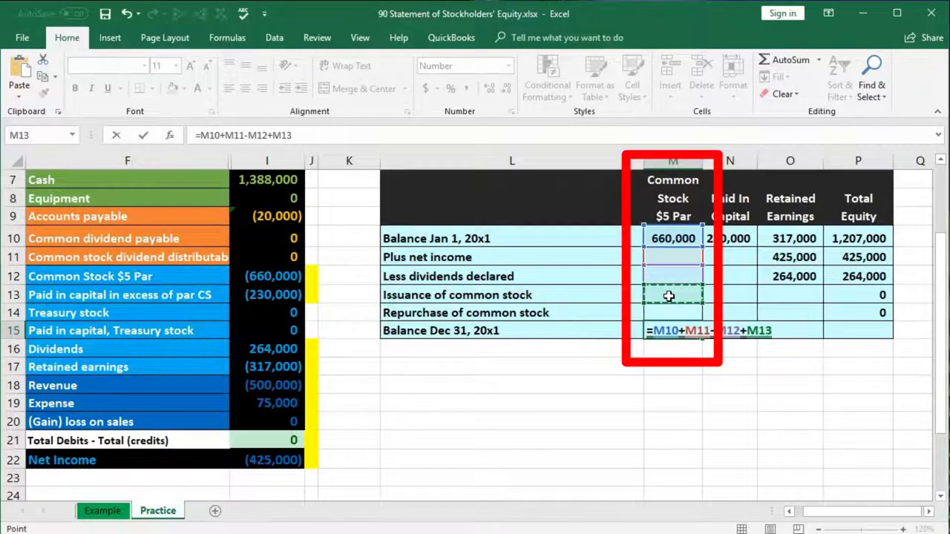
type("-")
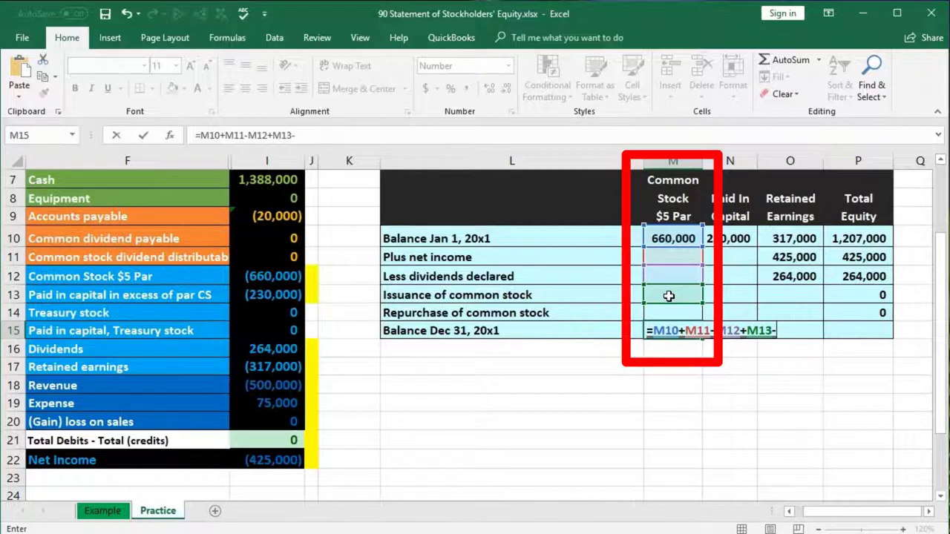
left_click(662, 315)
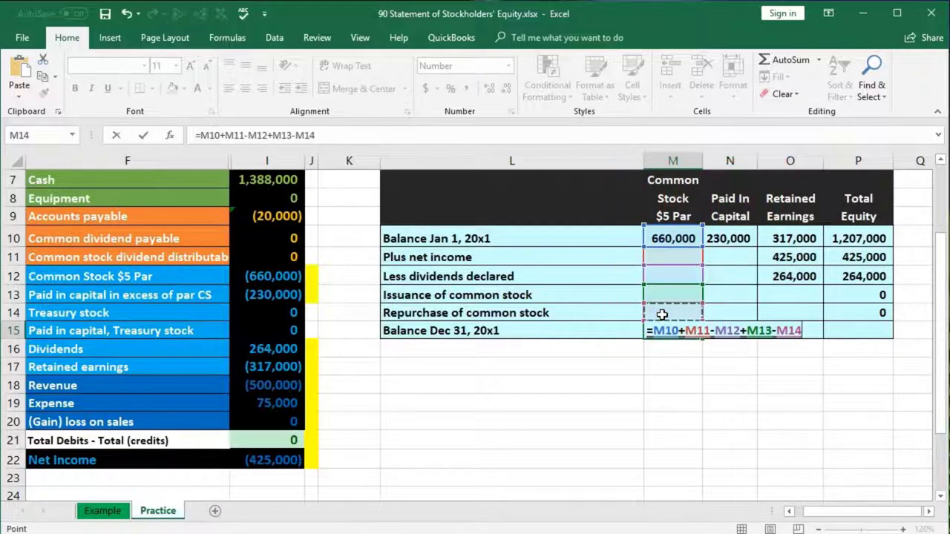
key("Return")
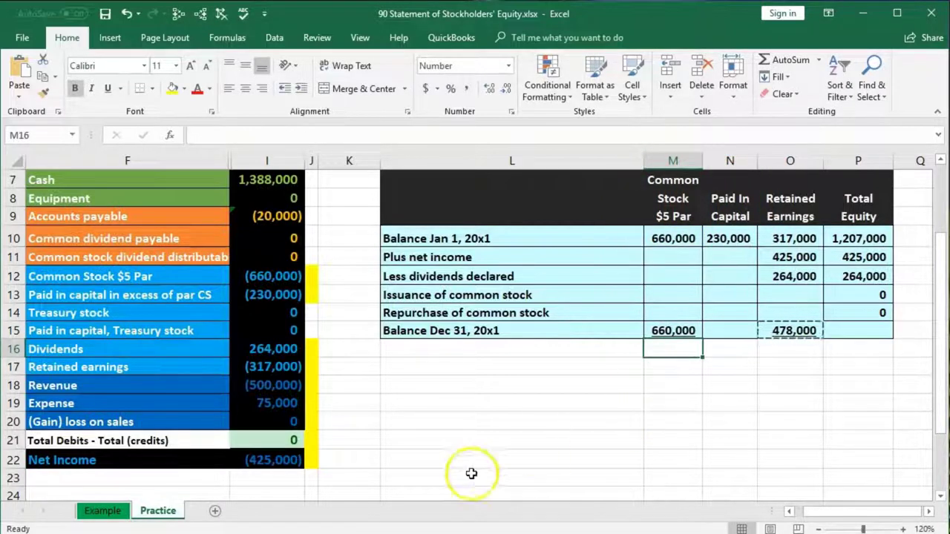
Enter the Paid In Capital ending balance formula =N10+N11-N12+N13-N14 in N15
left_click(738, 334)
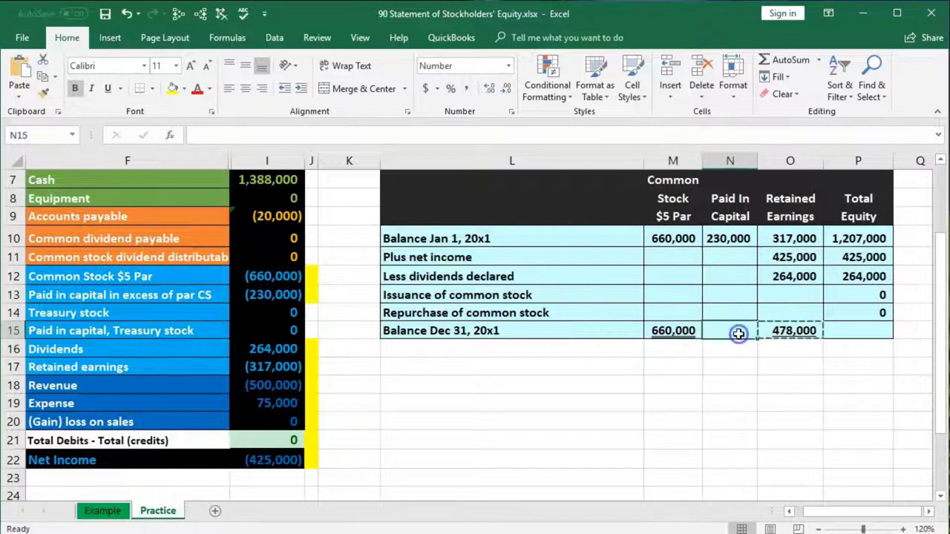
type("=")
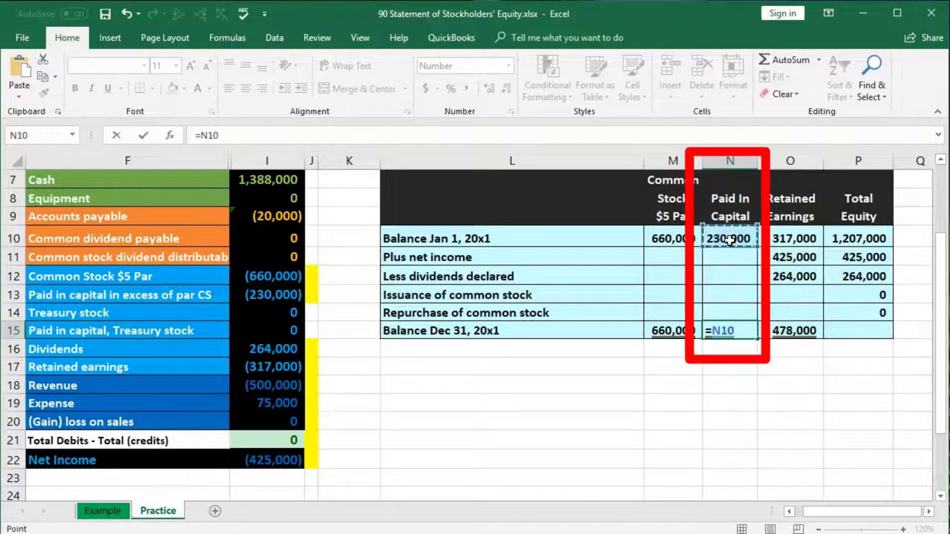
left_click(724, 256)
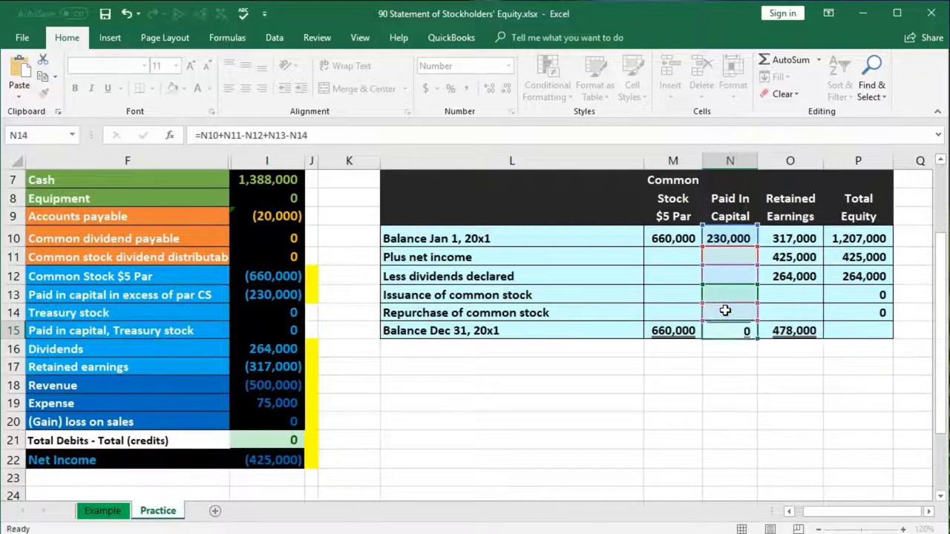
key("Return")
Enter the Total Equity ending balance formula =P10+P11-P12+P13-P14 in P15
left_click(837, 332)
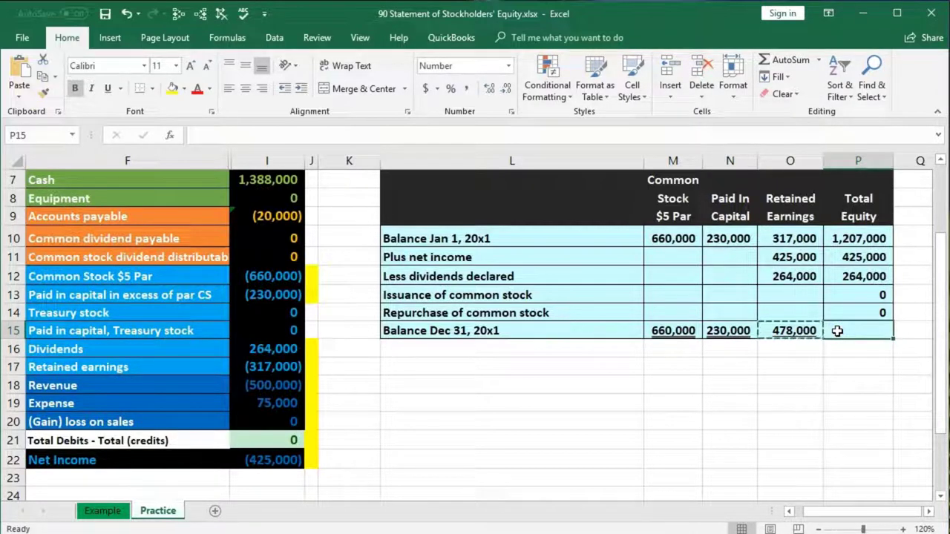
type("=")
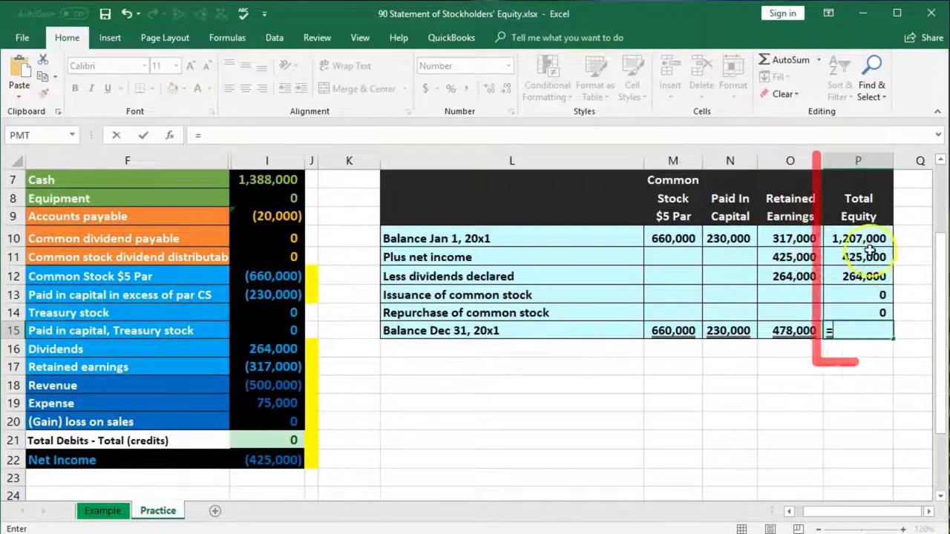
left_click(857, 235)
type("+")
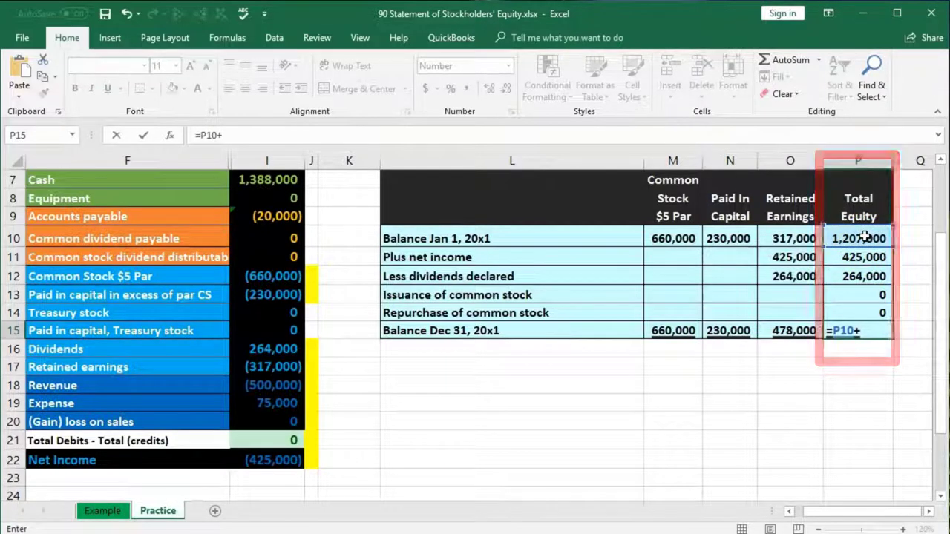
left_click(861, 257)
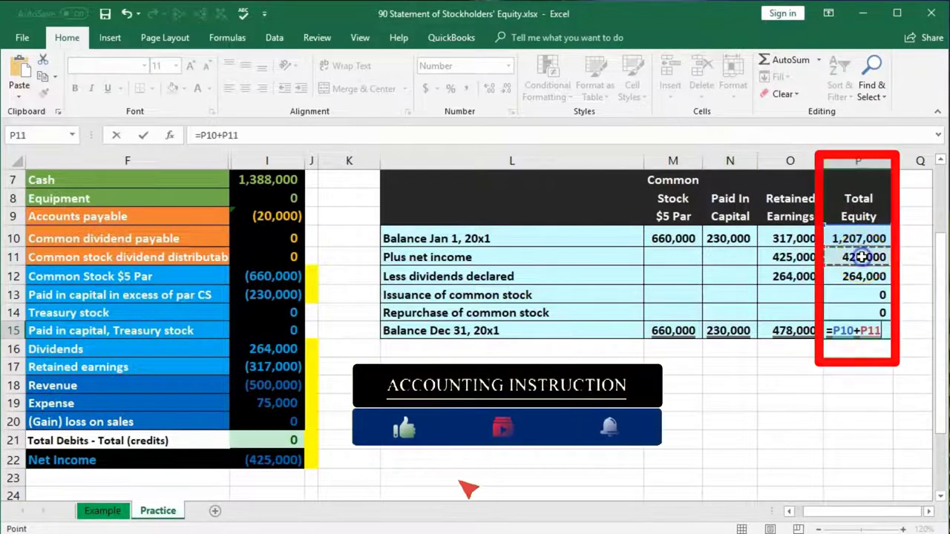
type("-")
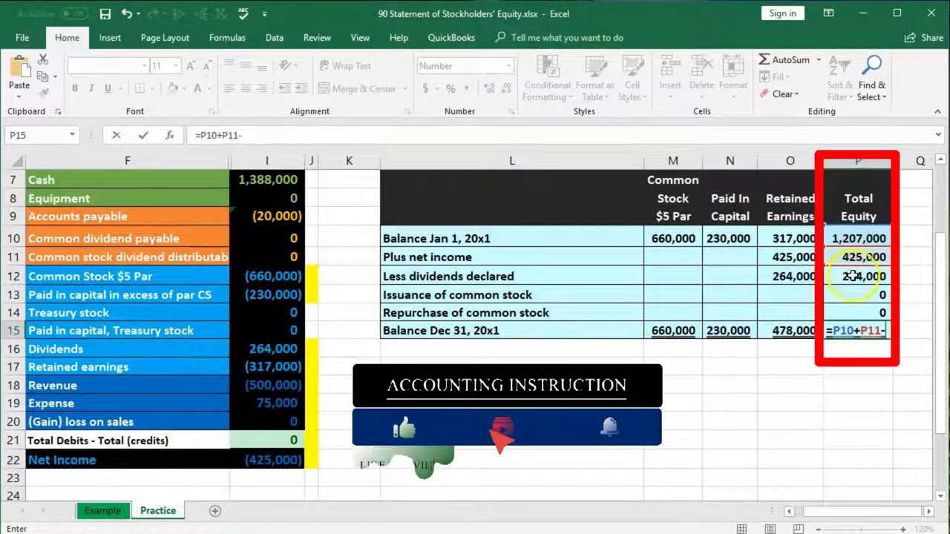
left_click(853, 276)
type("+")
left_click(851, 296)
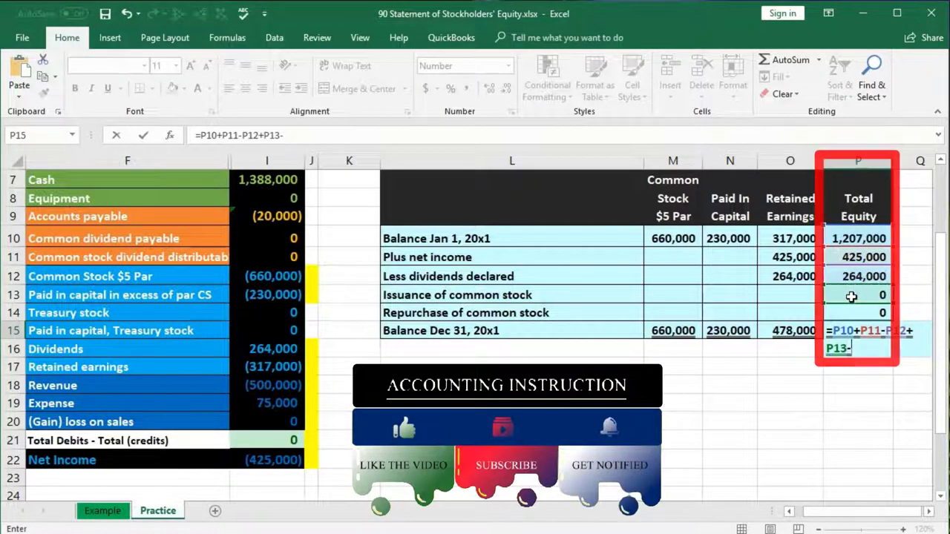
type("-")
left_click(853, 312)
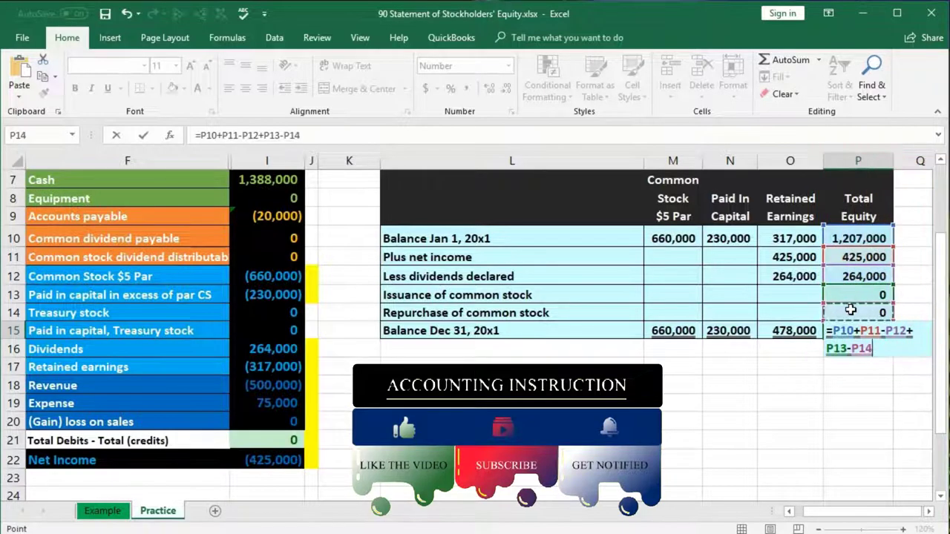
key("Return")
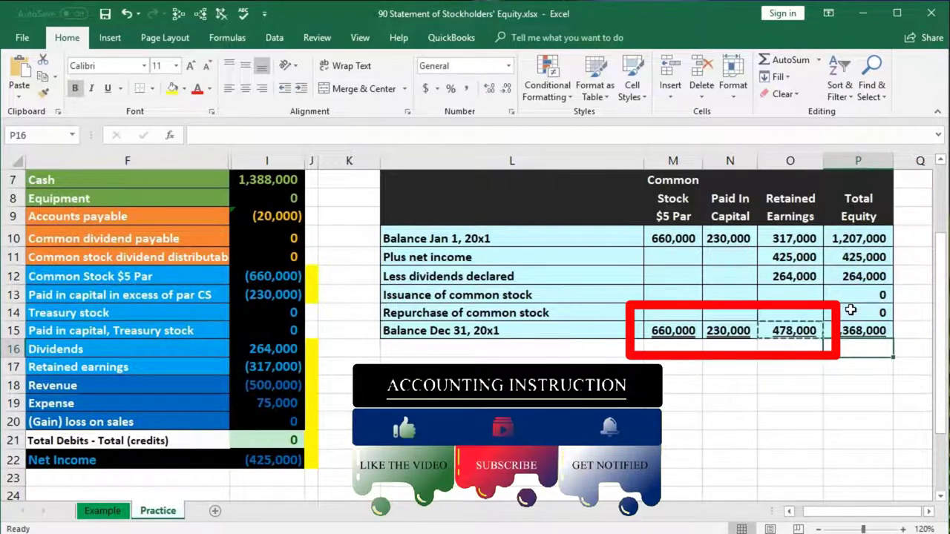
Compare the sum of the ending balances in M15:O15 with Total Equity and review the formula in P15
left_click_drag(672, 329, 790, 331)
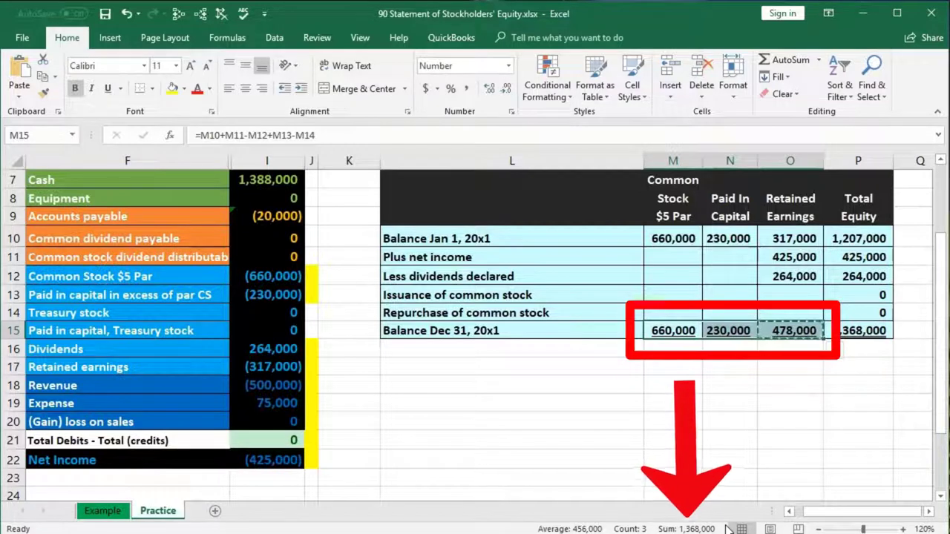
double_click(875, 334)
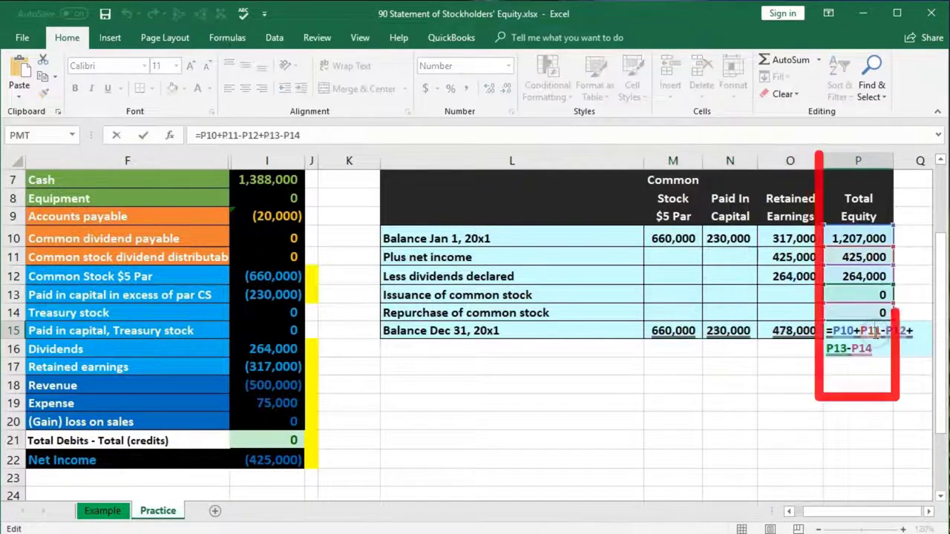
key("Return")
Add a check total in P17 that sums the December 31 balances in M15:O15
key("Return")
type("=")
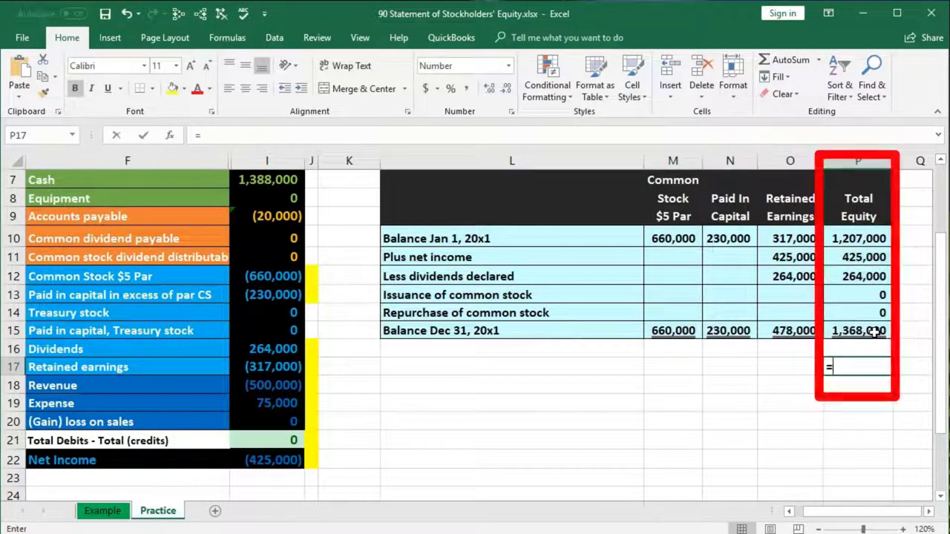
type("sum(")
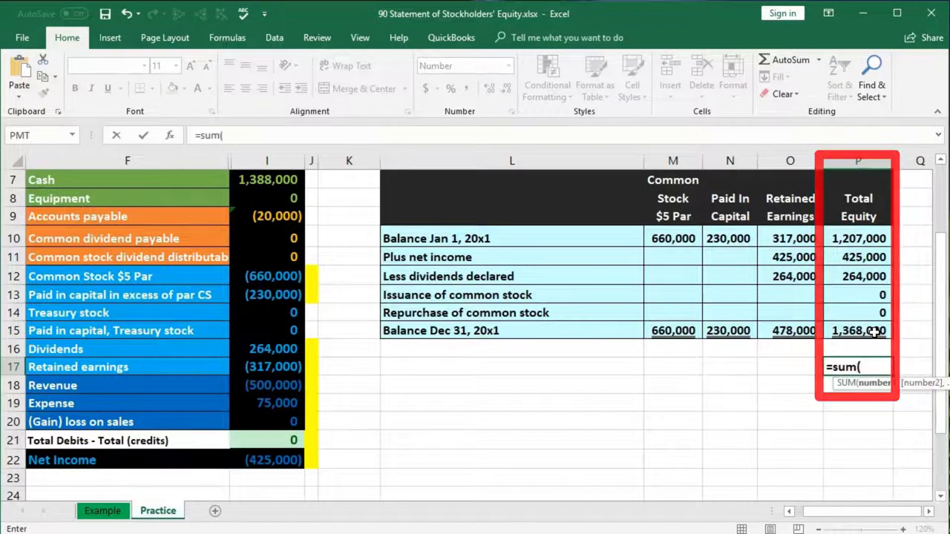
left_click(698, 338)
left_click_drag(699, 338, 775, 338)
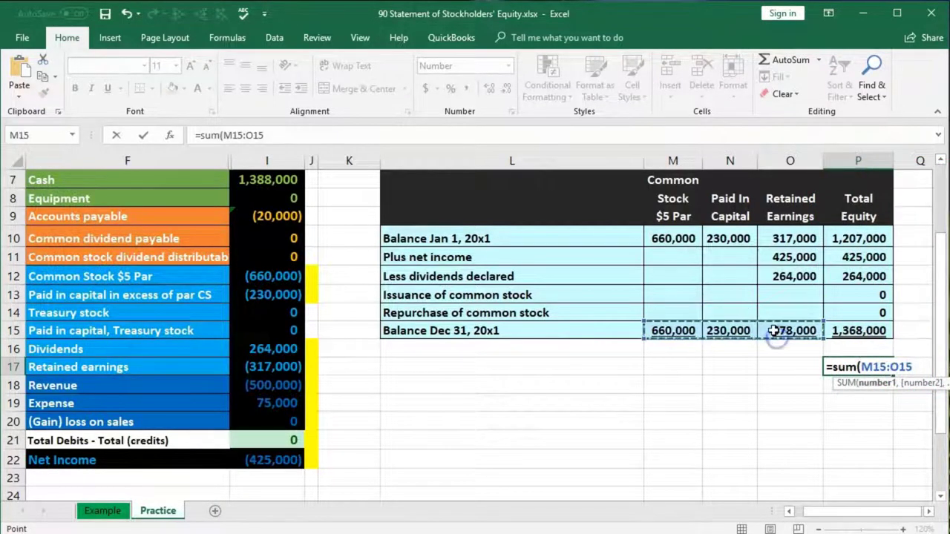
key("Return")
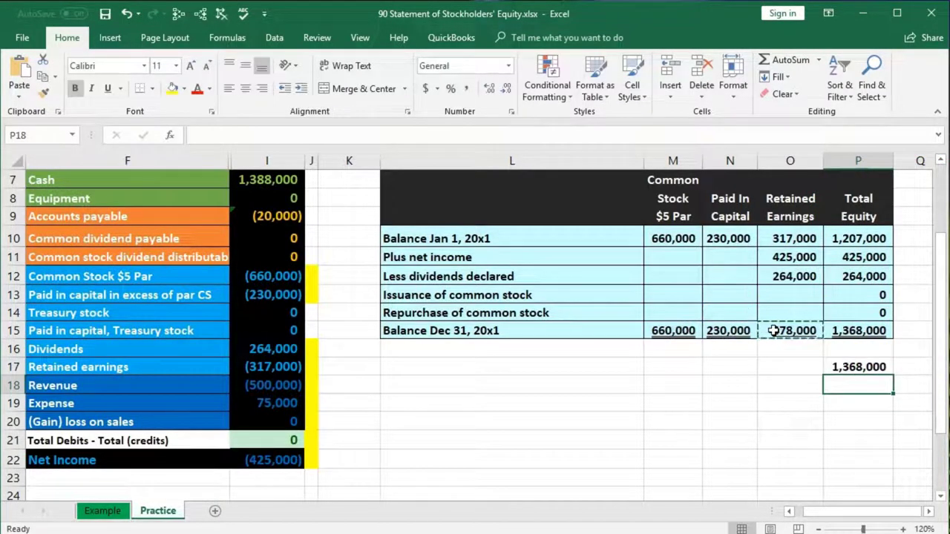
Review the January 1 Total Equity in P10 and the Common Stock and Paid In Capital balances in M10:N10
mouse_move(754, 347)
left_mouse_down()
mouse_move(749, 355)
mouse_move(755, 339)
left_mouse_up()
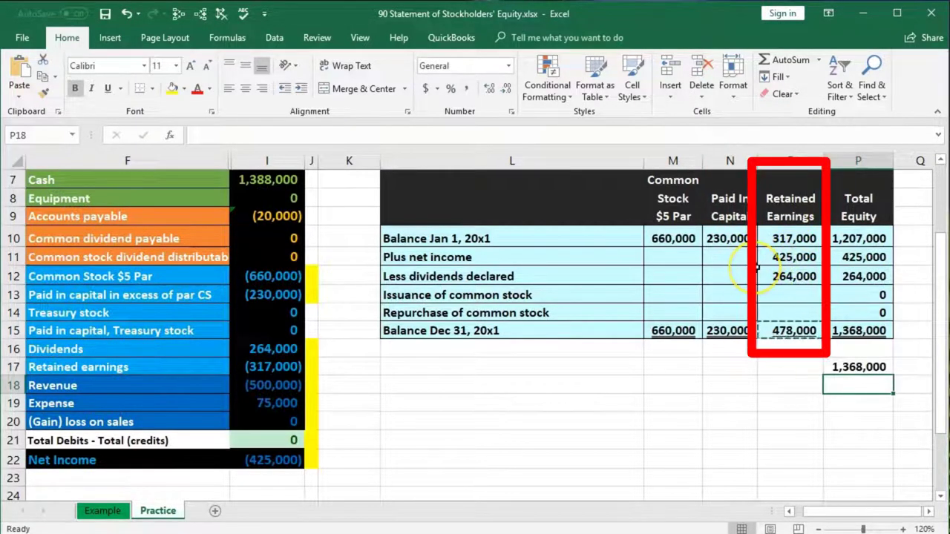
key("Escape")
left_click(864, 238)
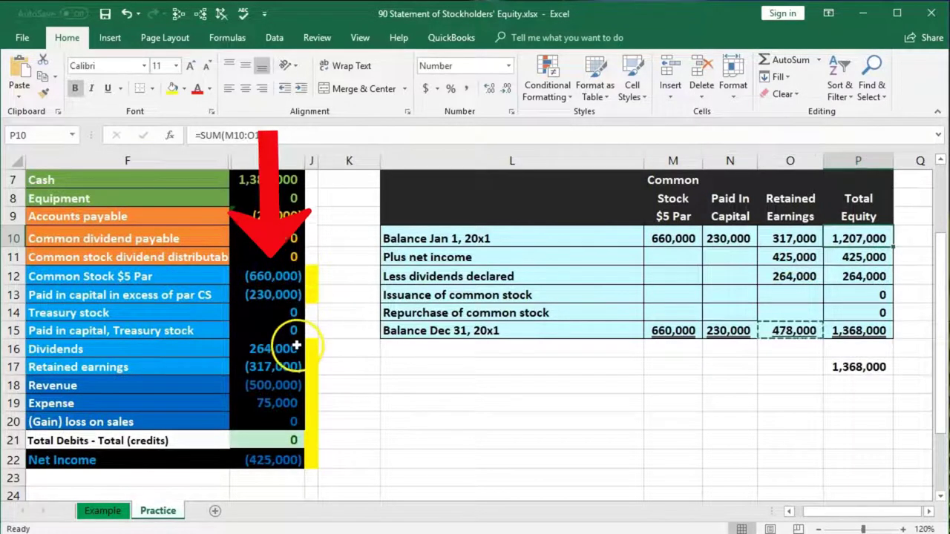
scroll(585, 315, "up", 1)
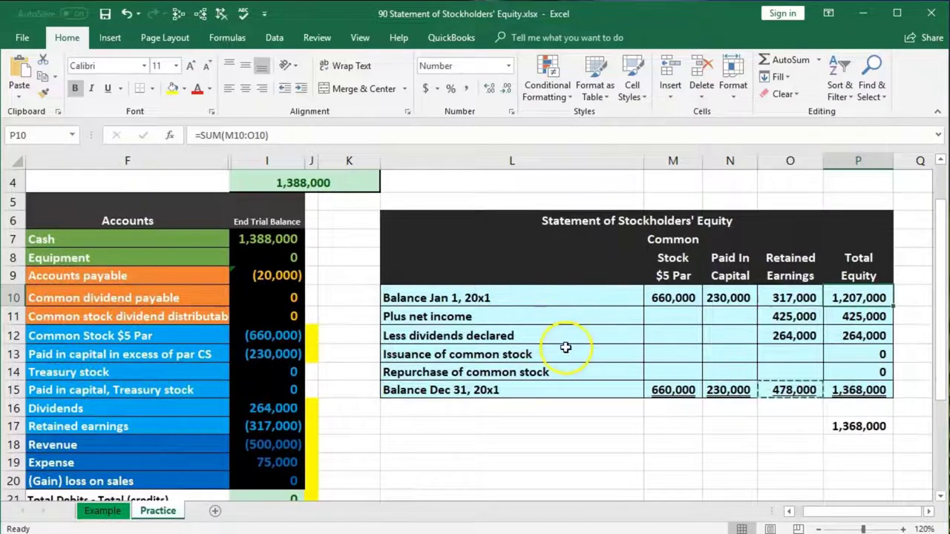
left_click_drag(668, 298, 706, 296)
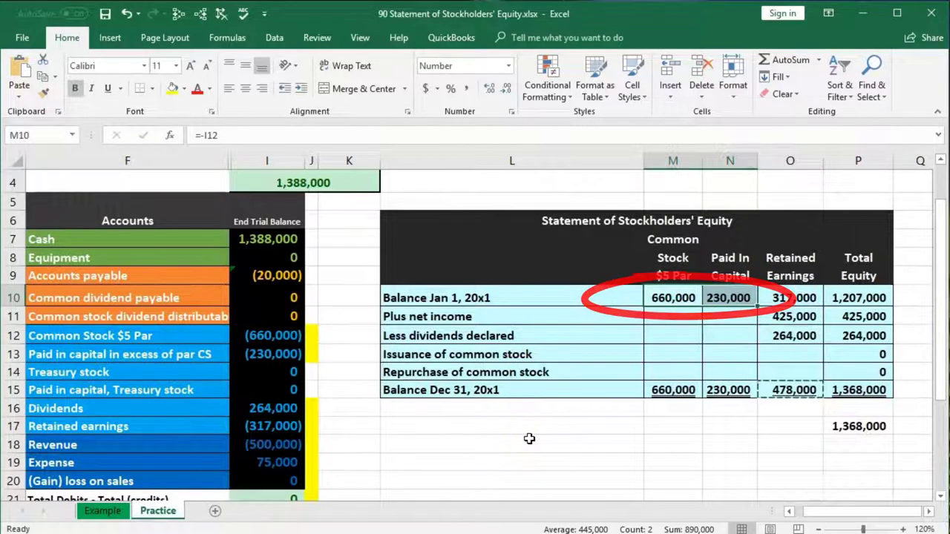
scroll(529, 439, "down", 1)
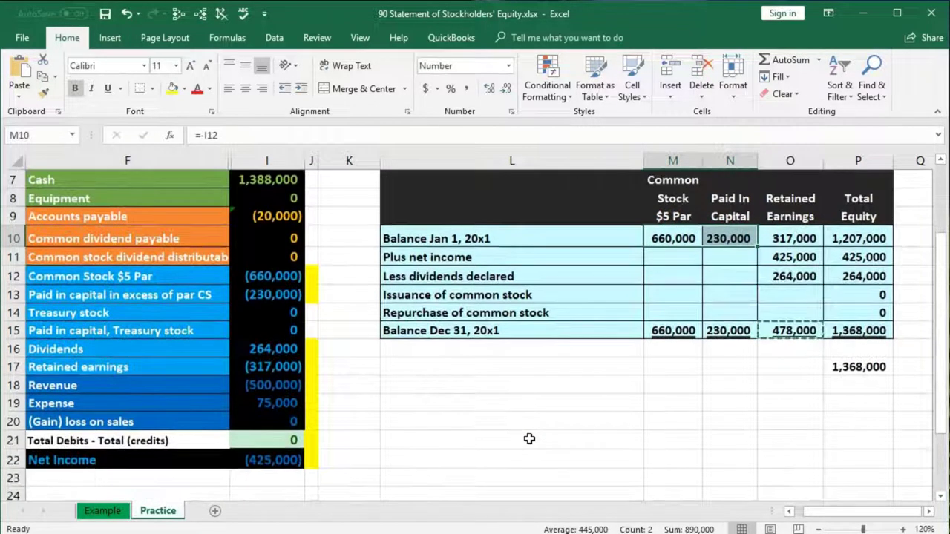
Compare the trial balance sums of I16:I20, I7:I11, I12:I20 and I12:I13 with the statement's December 31 balances
left_click_drag(275, 349, 282, 420)
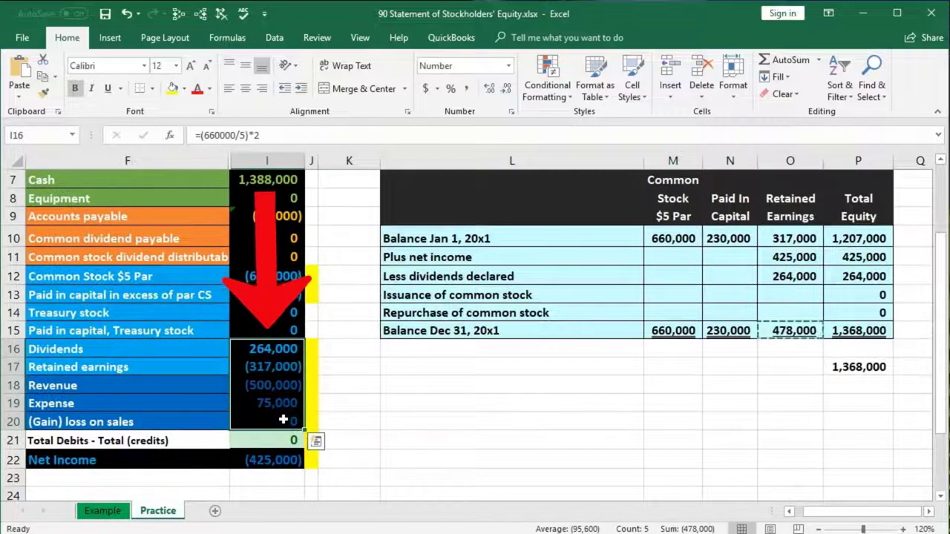
scroll(285, 282, "up", 1)
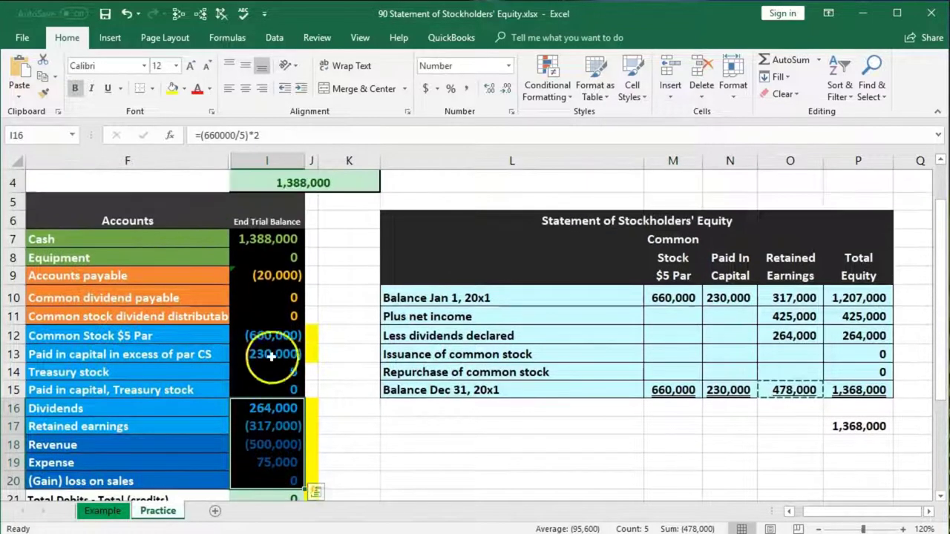
left_click_drag(276, 239, 278, 316)
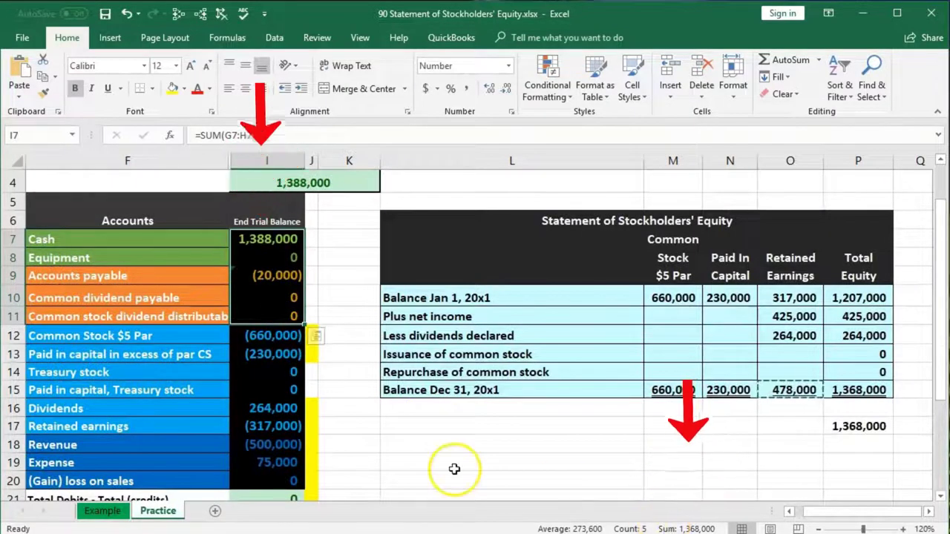
scroll(453, 468, "down", 1)
left_click_drag(271, 276, 268, 423)
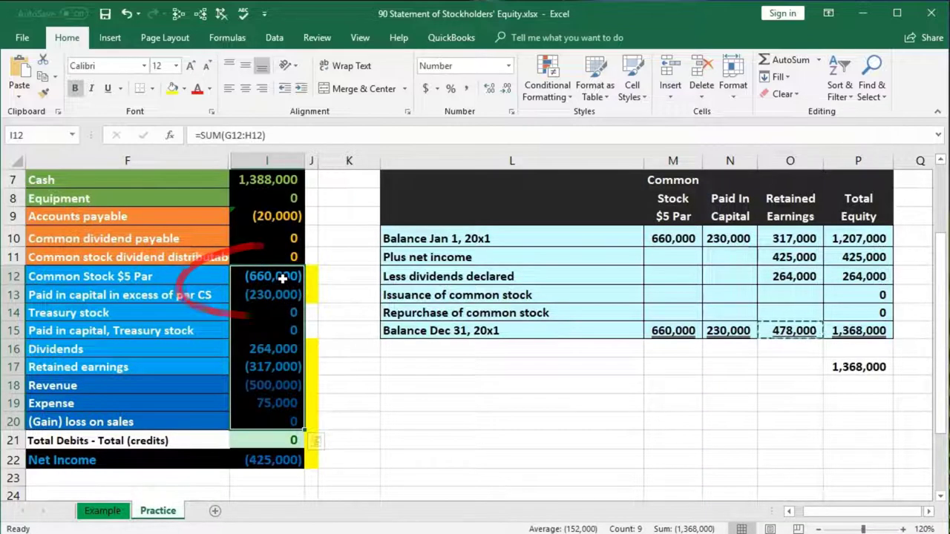
left_click_drag(283, 278, 280, 295)
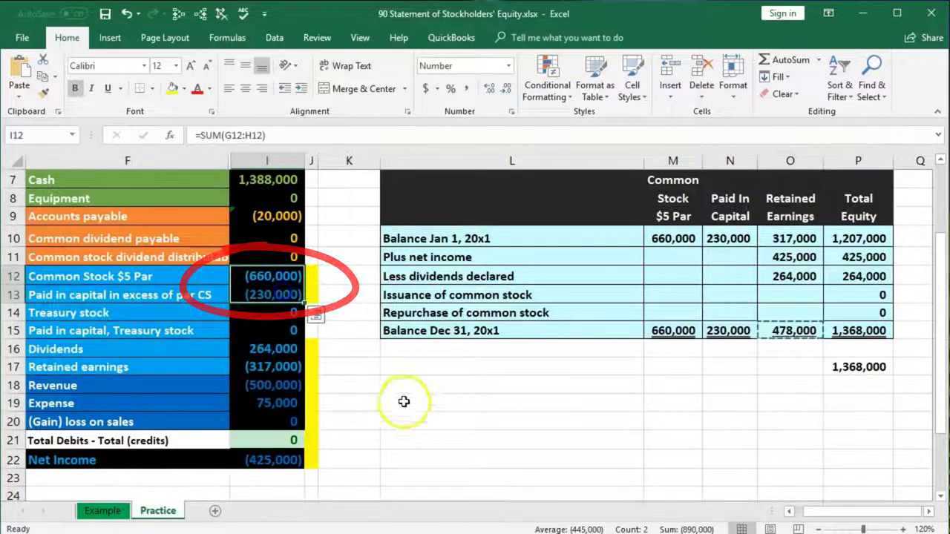
scroll(404, 402, "up", 1)
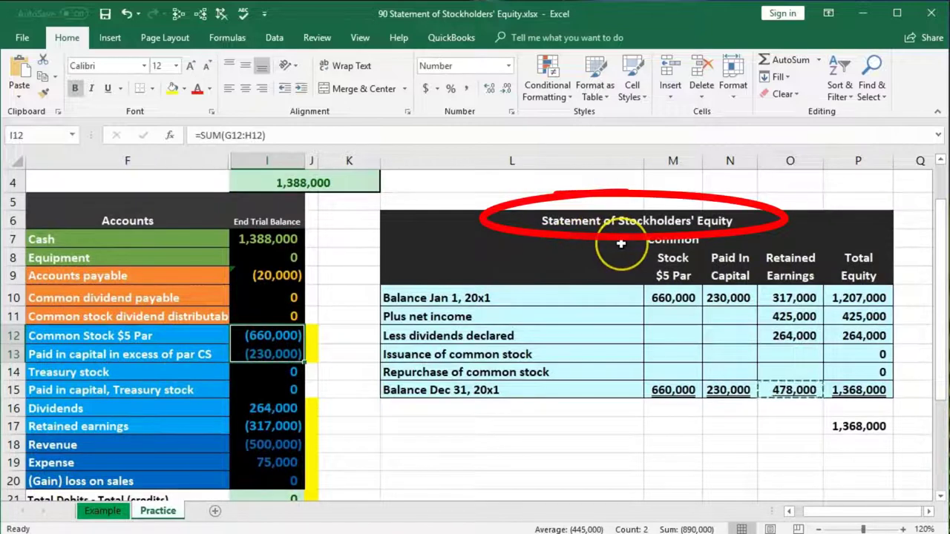